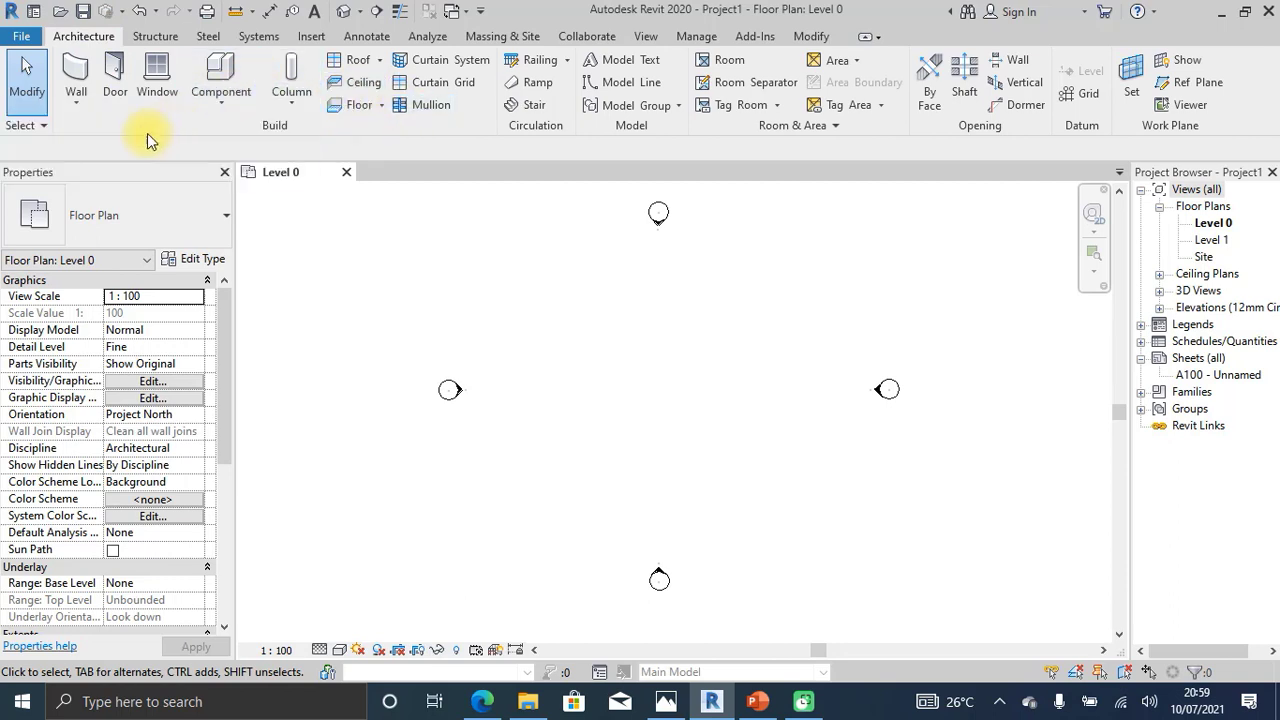
- Start an architectural wall and look through the available basic, curtain and stacked wall types
click(84, 108)
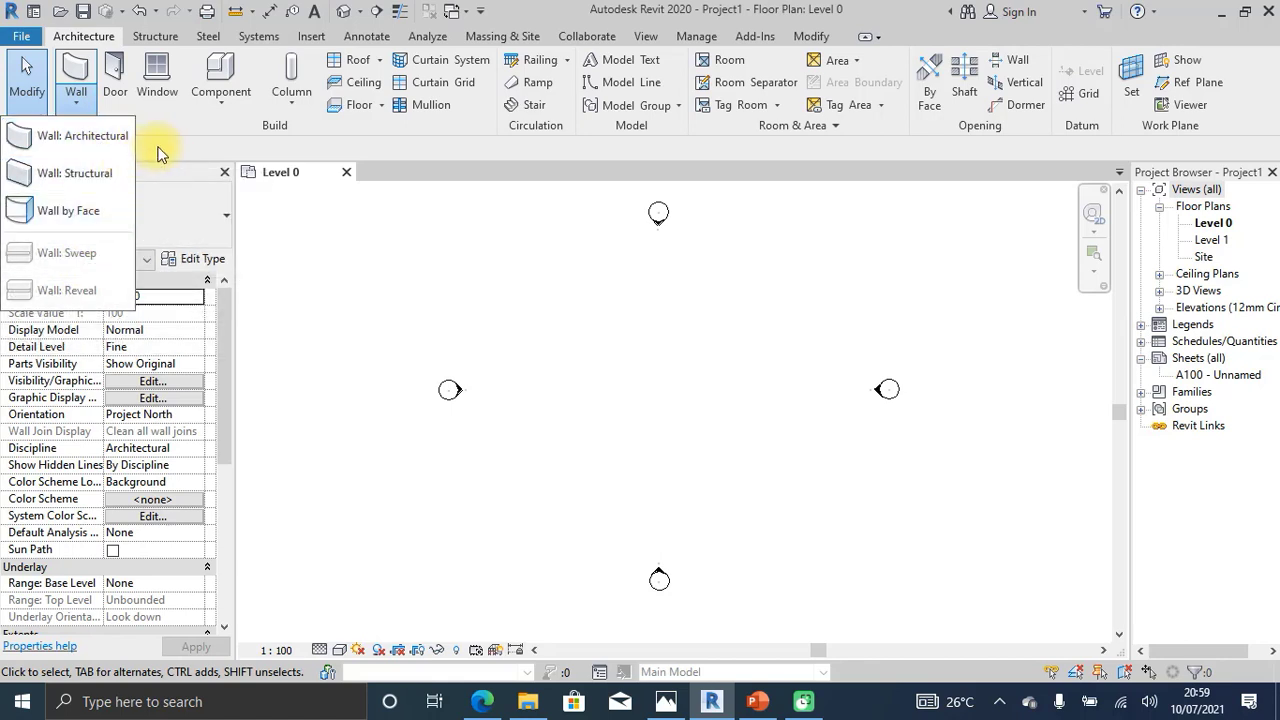
click(162, 146)
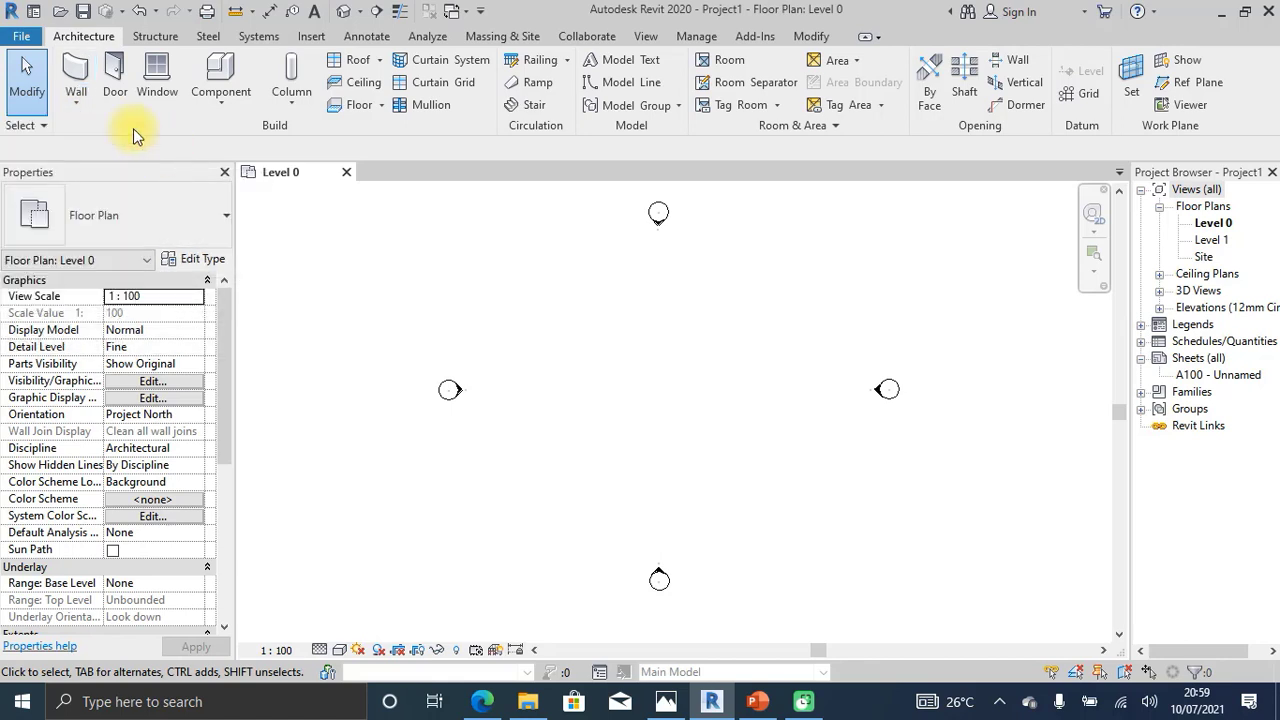
click(78, 72)
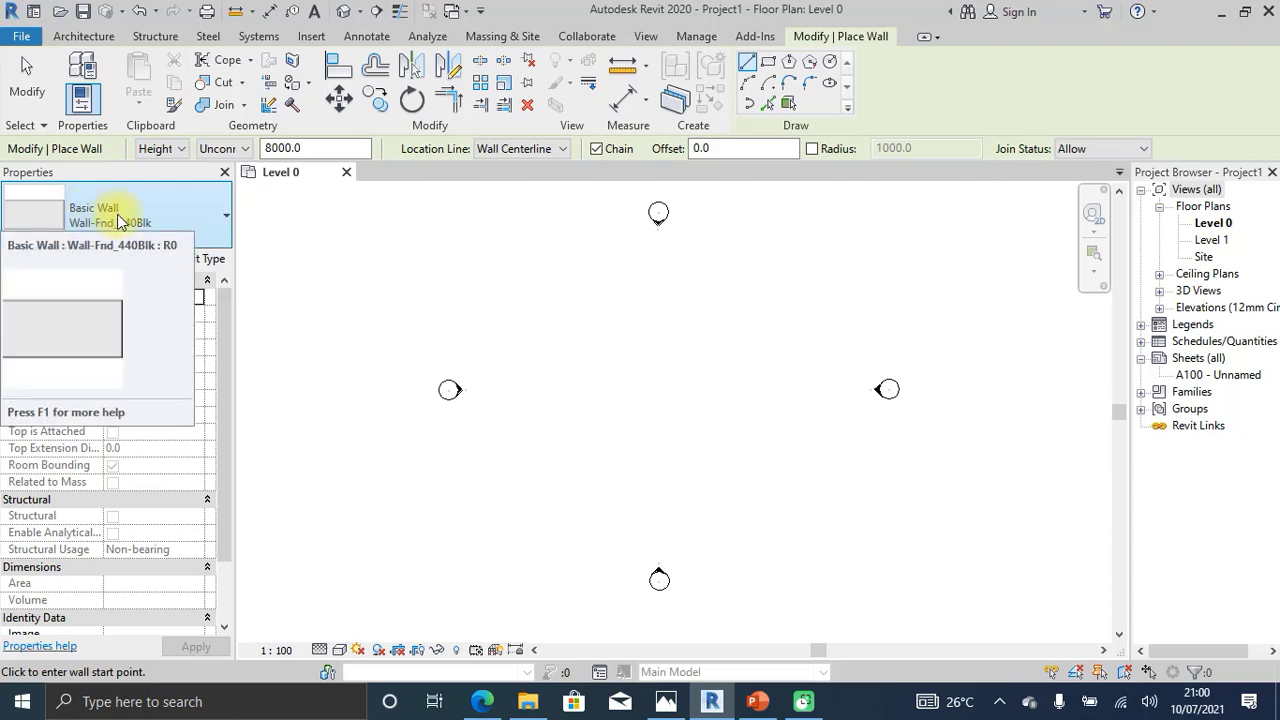
click(225, 215)
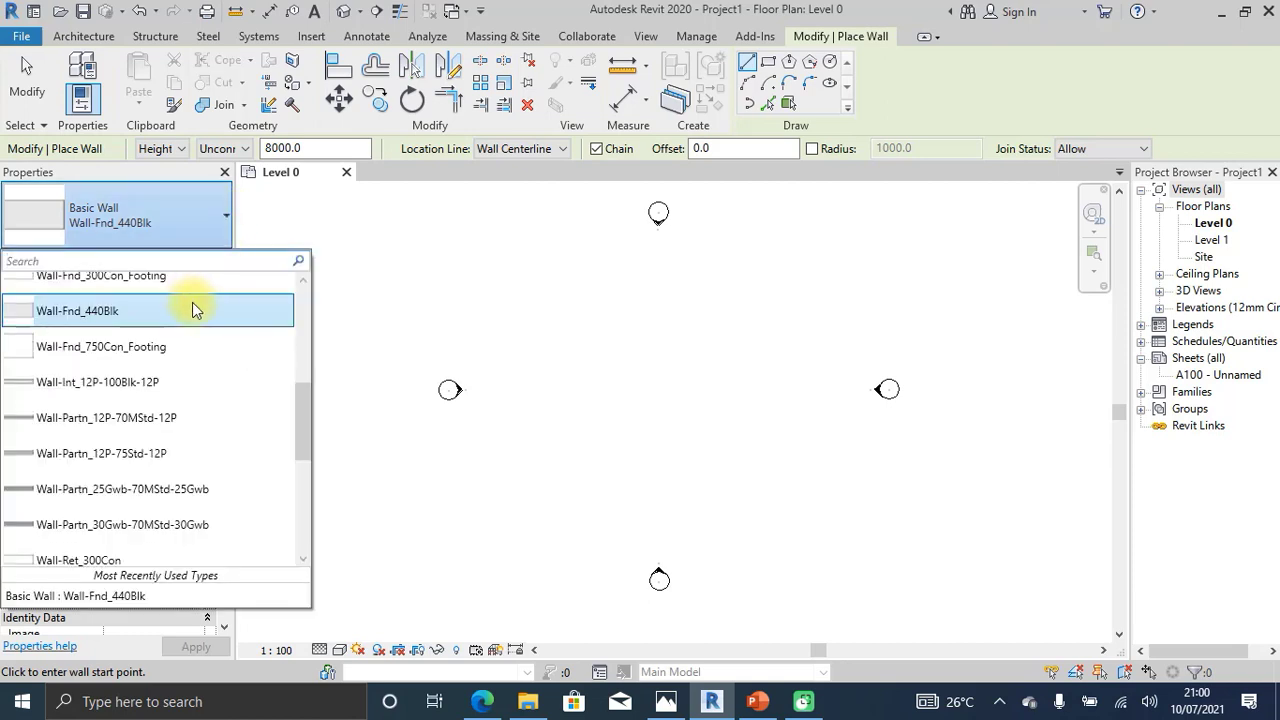
drag(297, 425, 299, 321)
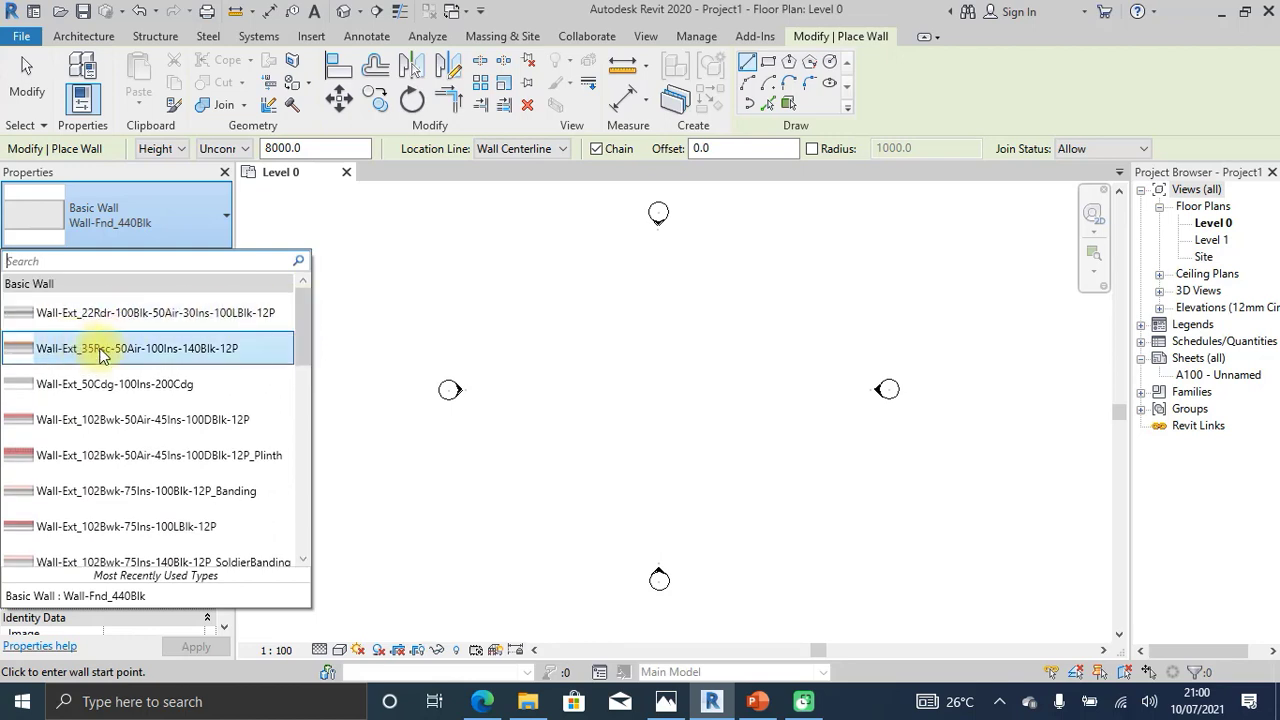
drag(298, 321, 286, 402)
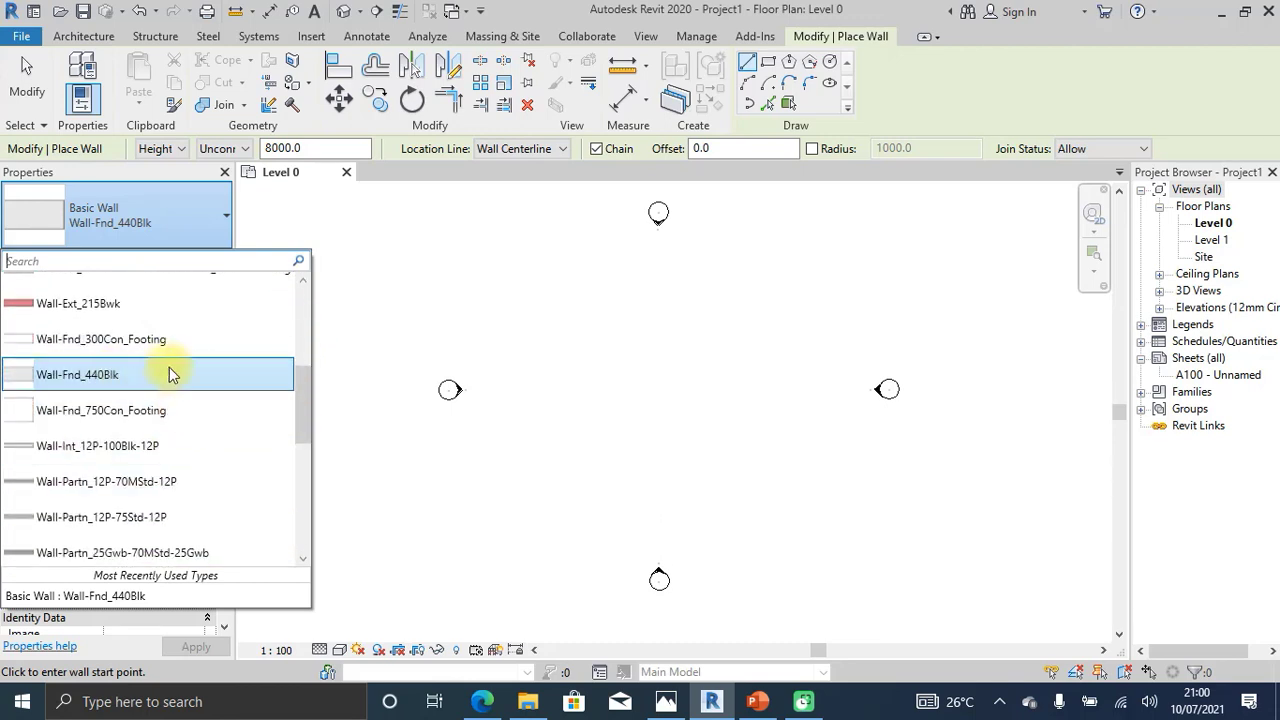
drag(310, 398, 302, 483)
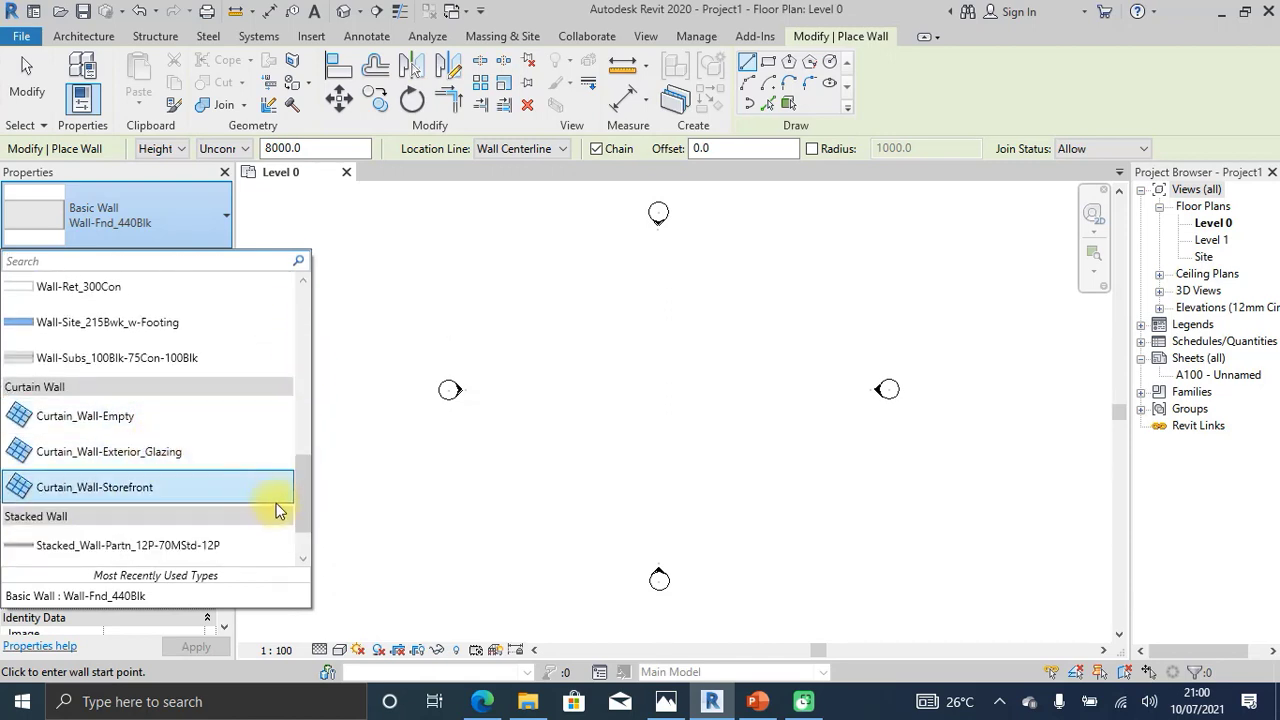
drag(304, 487, 303, 525)
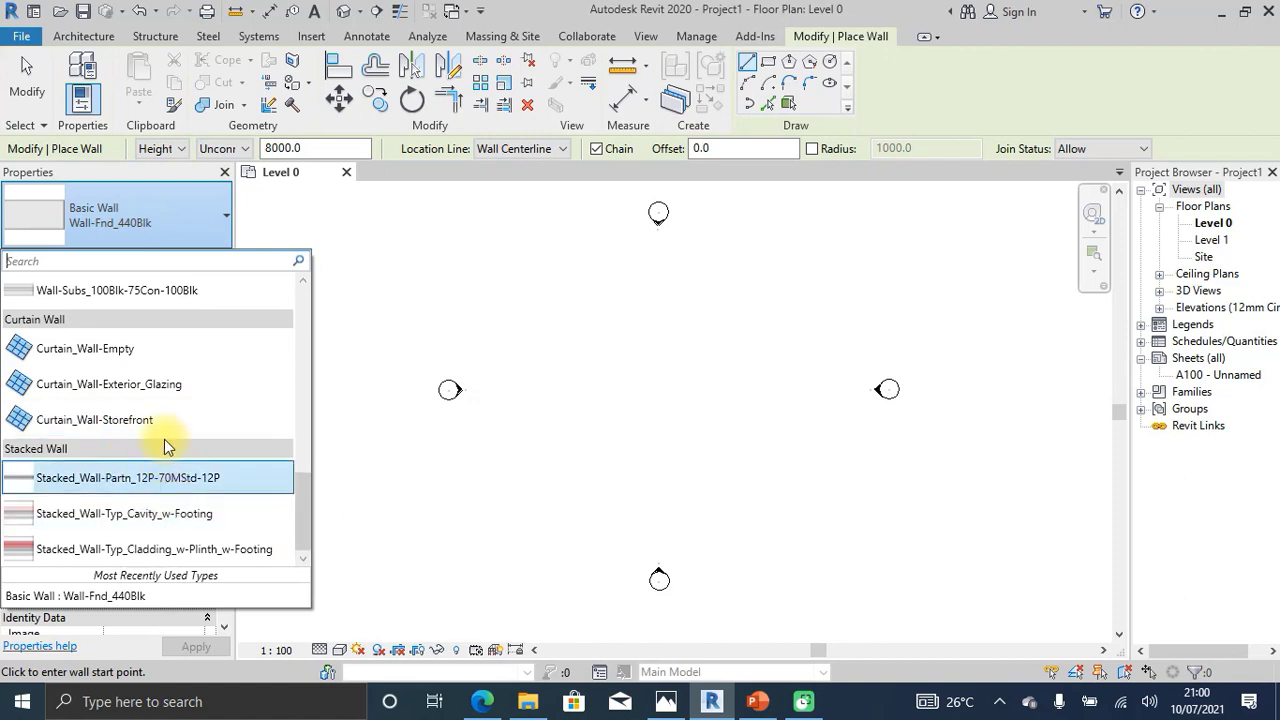
click(310, 508)
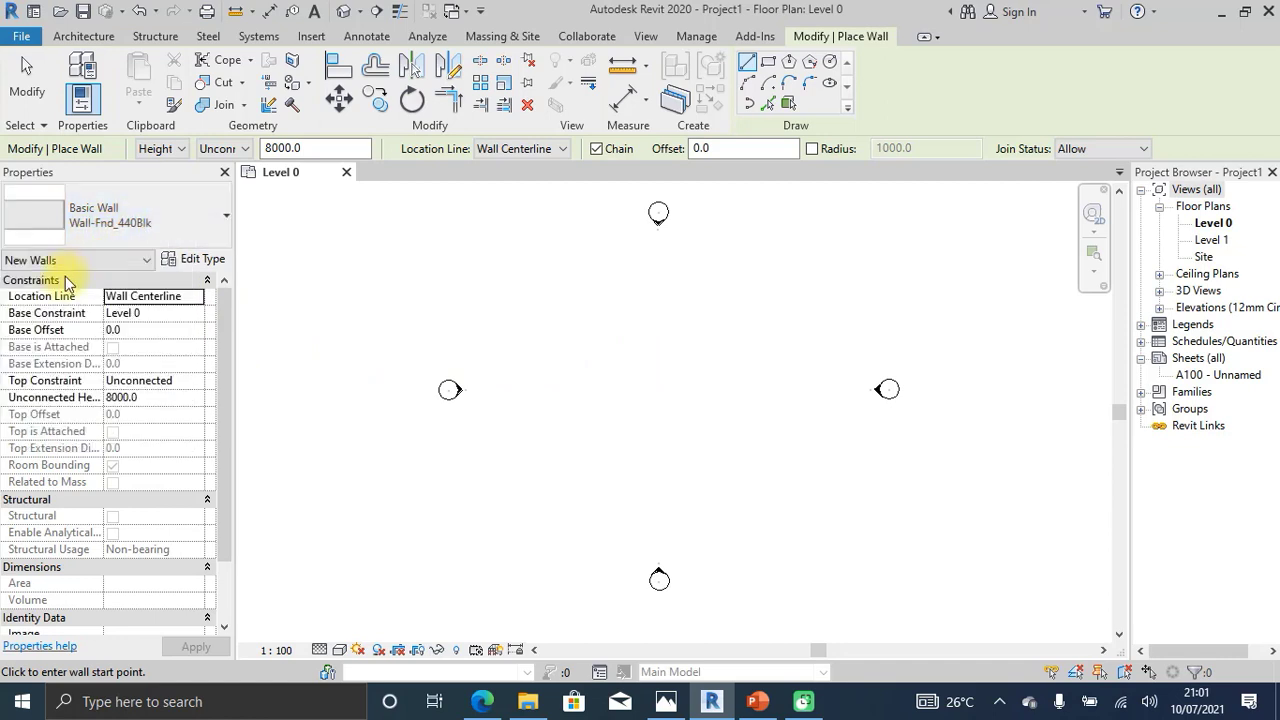
- Duplicate the basic wall type Wall-Fnd_440Blk under the name "150mm Ext. Wall"
click(195, 262)
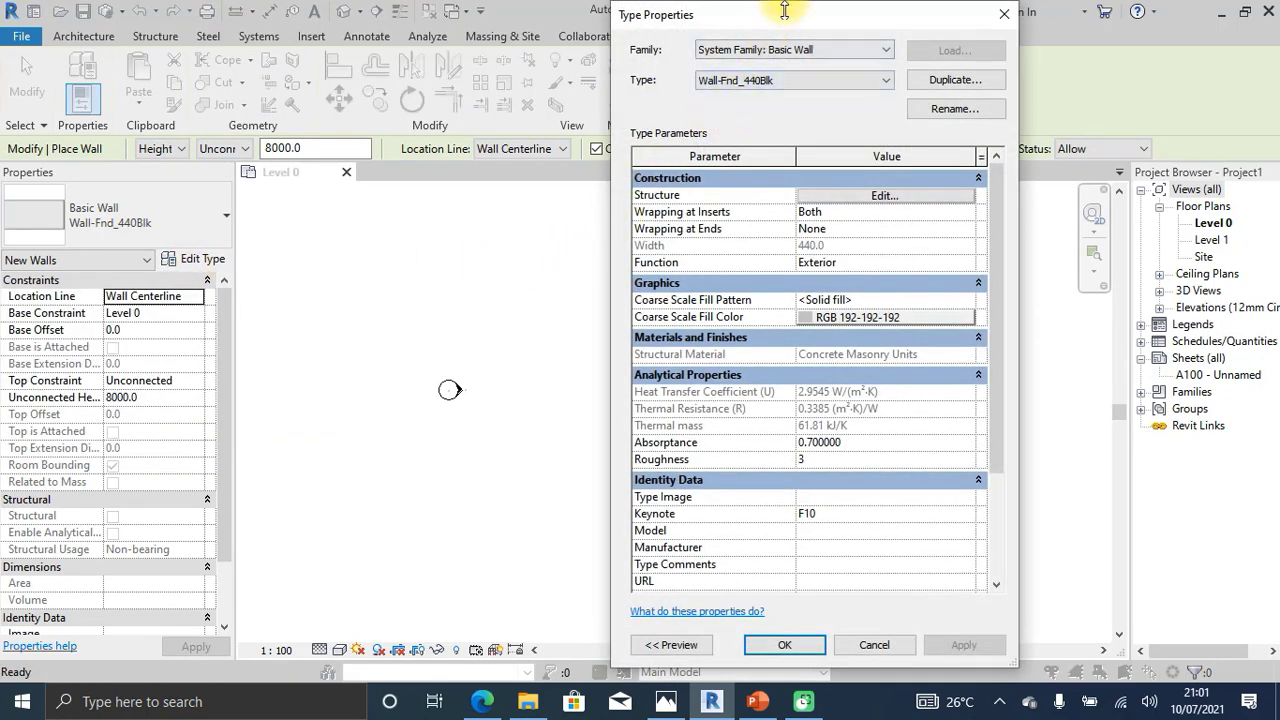
drag(785, 10, 623, 34)
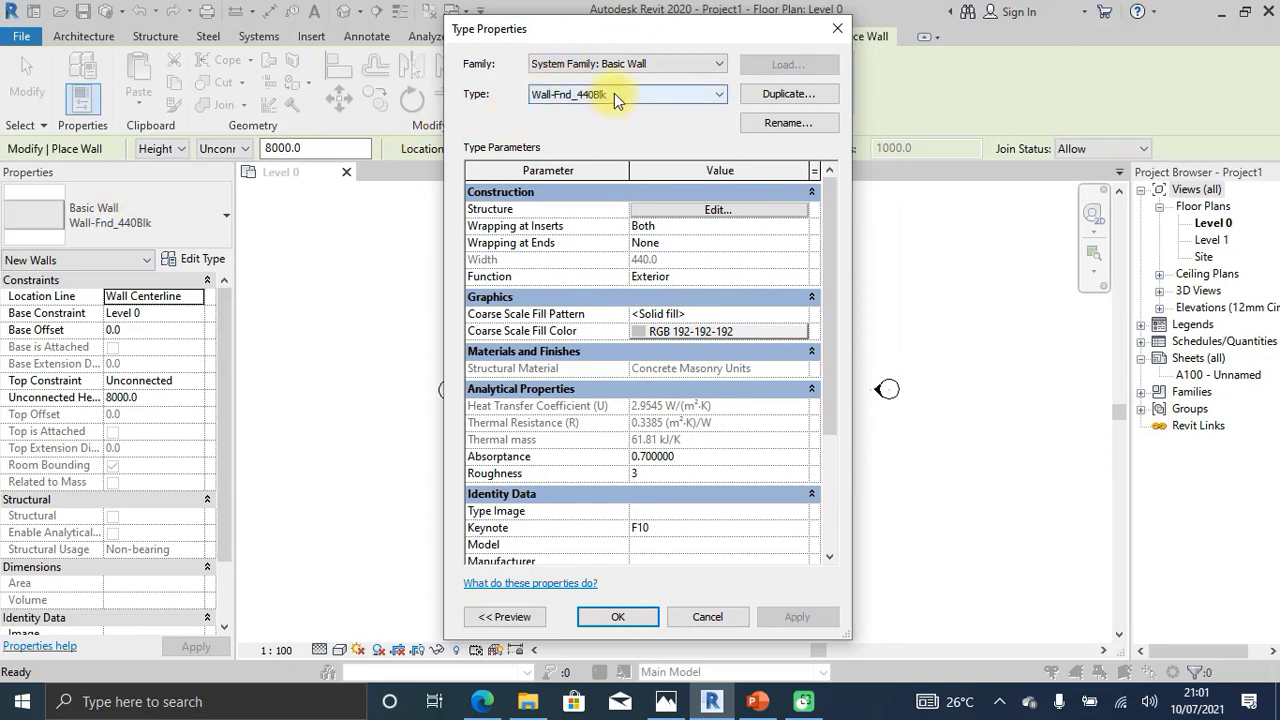
click(676, 64)
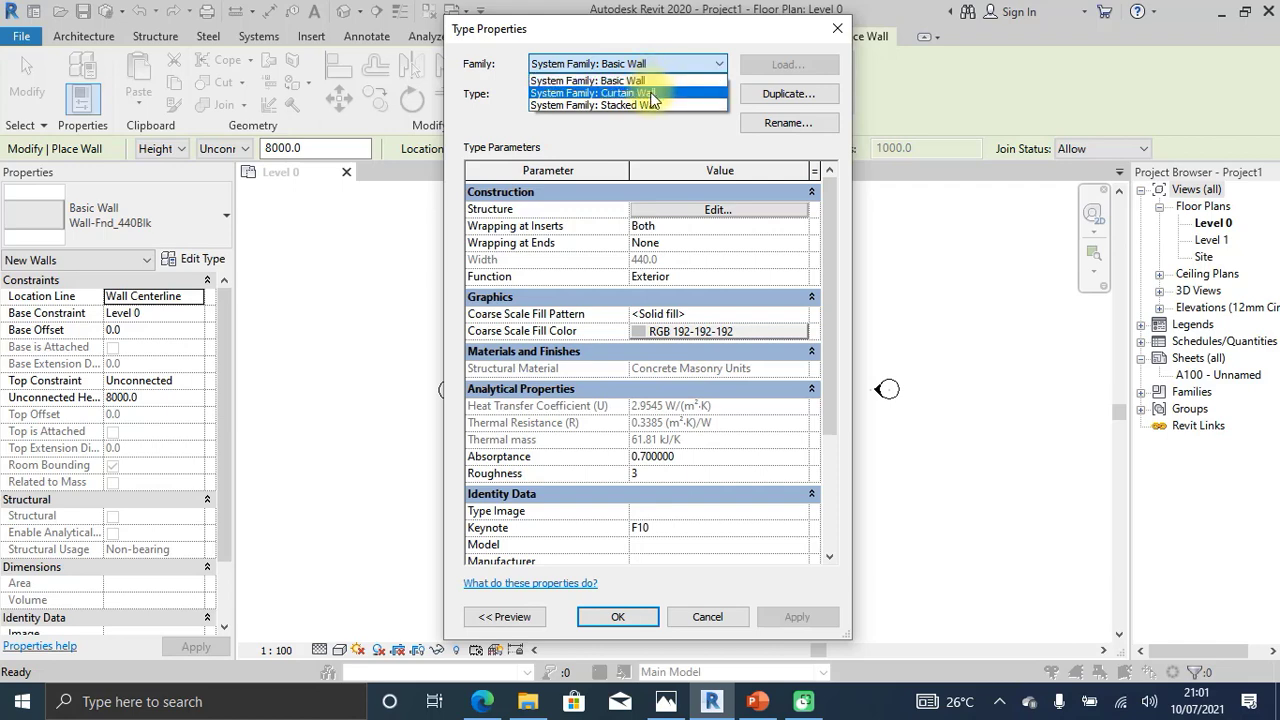
click(515, 81)
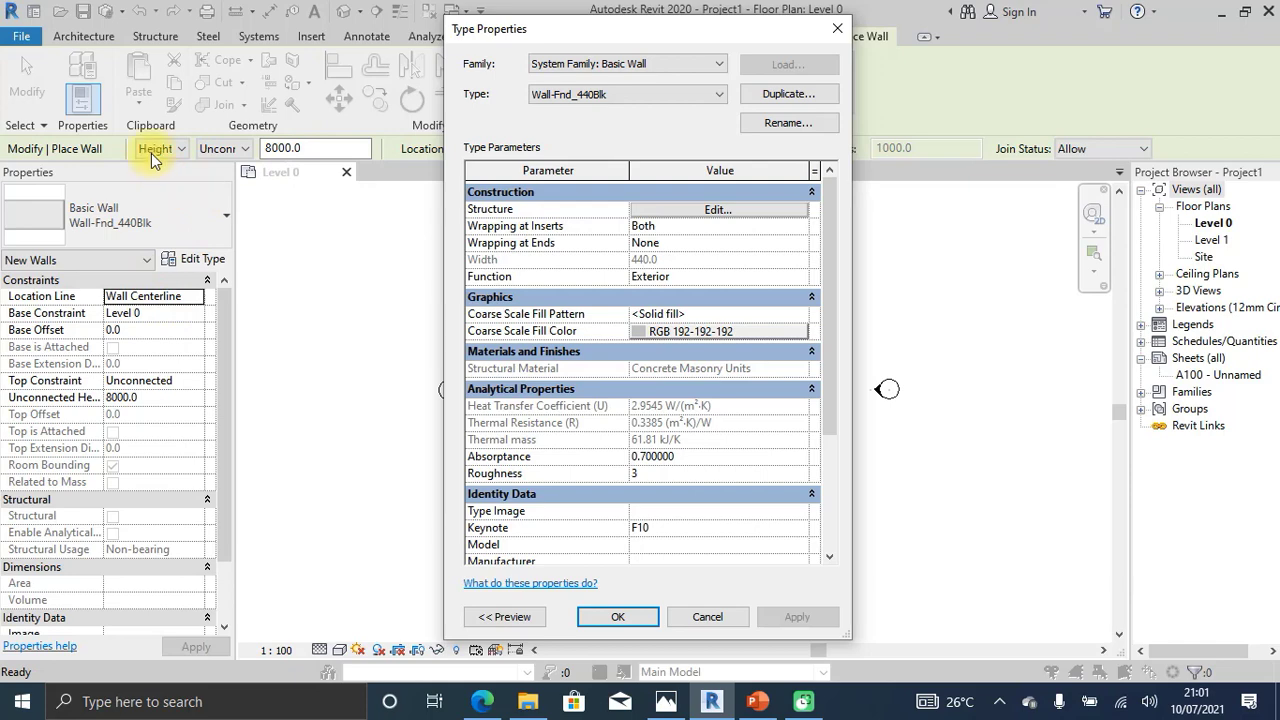
drag(521, 40, 607, 38)
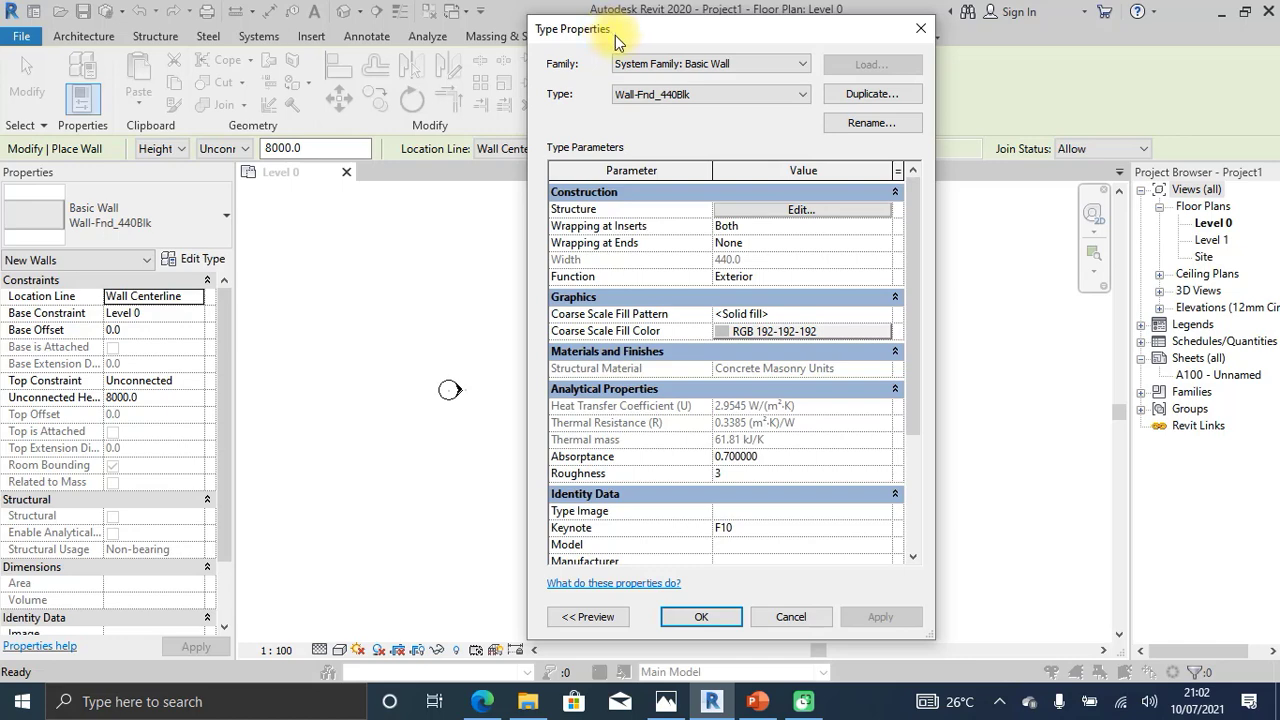
click(780, 94)
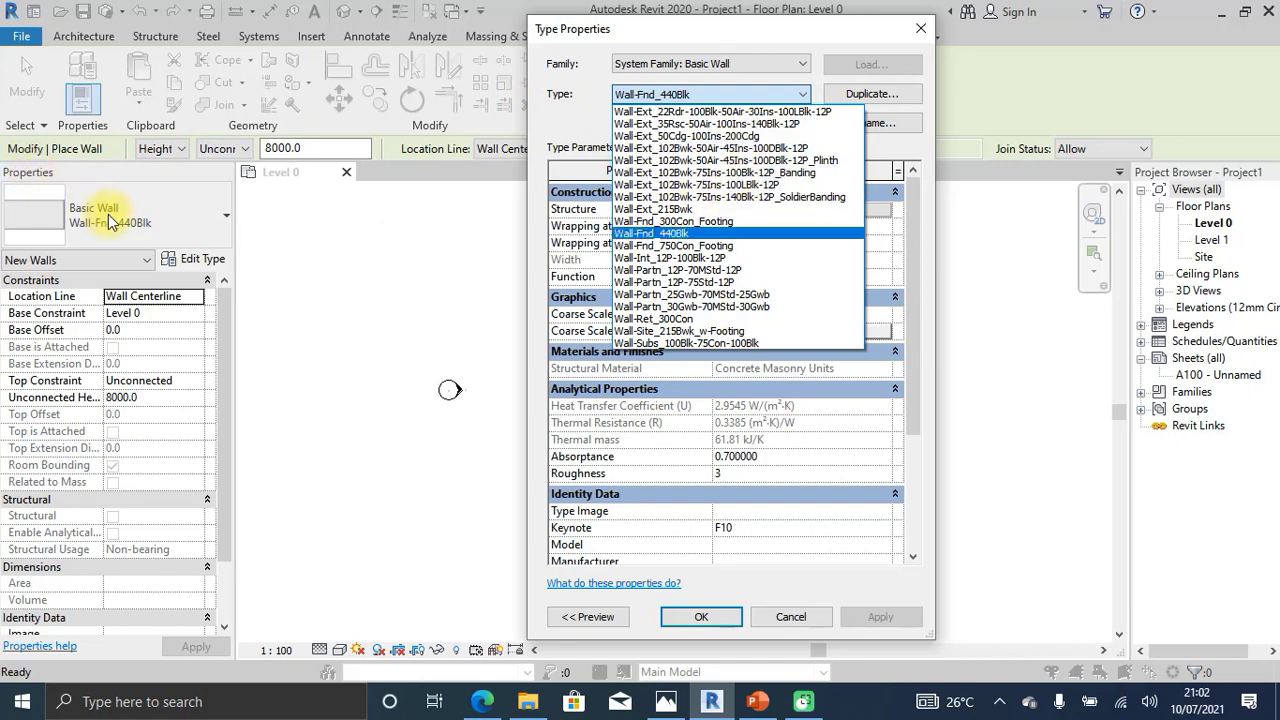
click(552, 122)
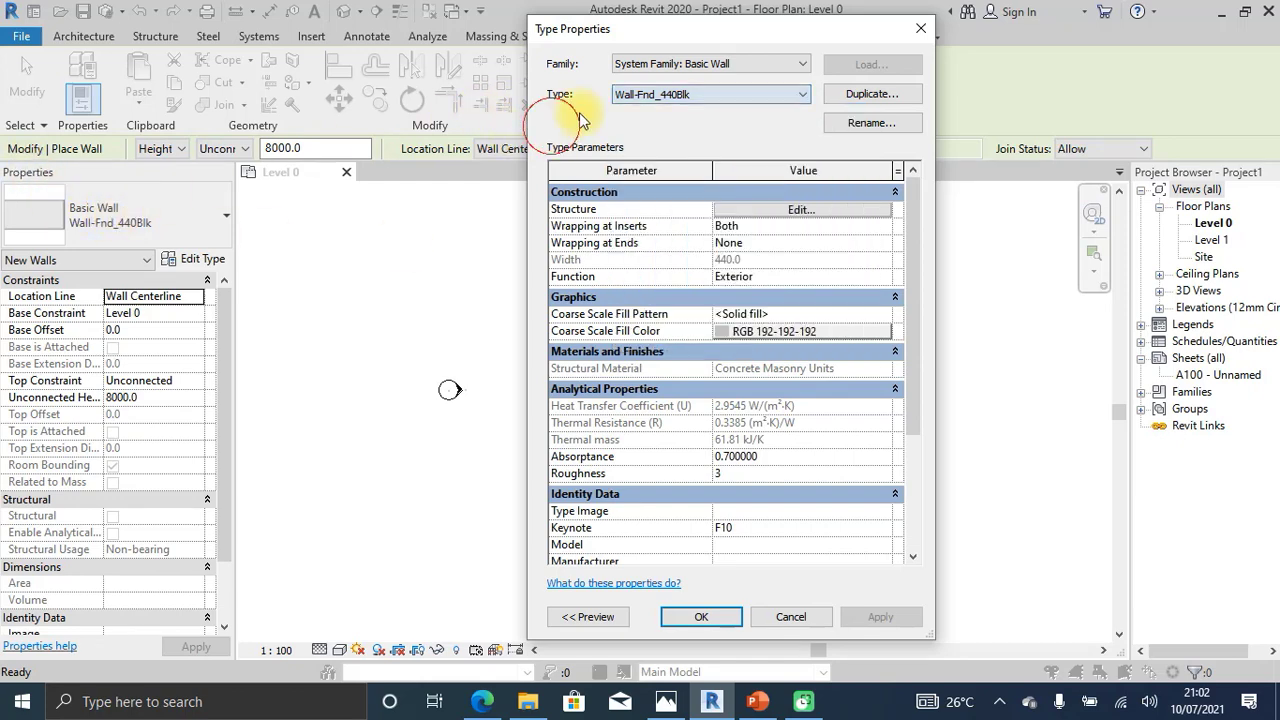
click(873, 94)
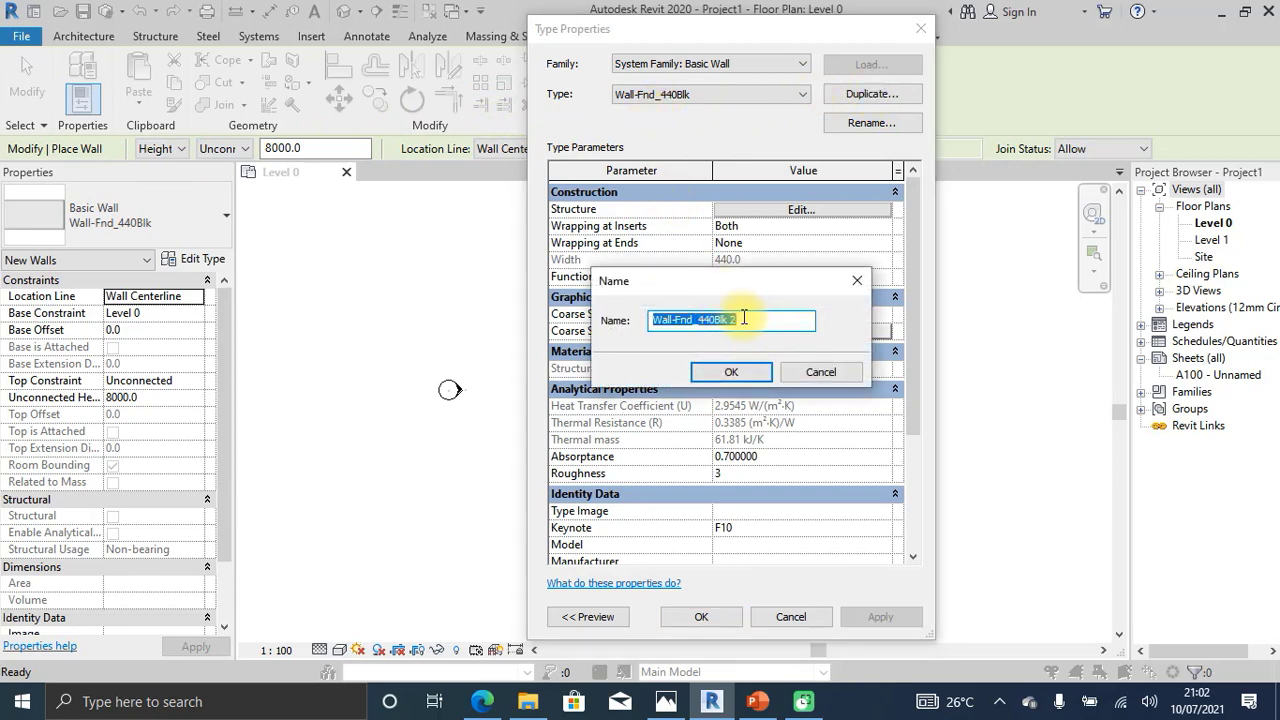
text(1)
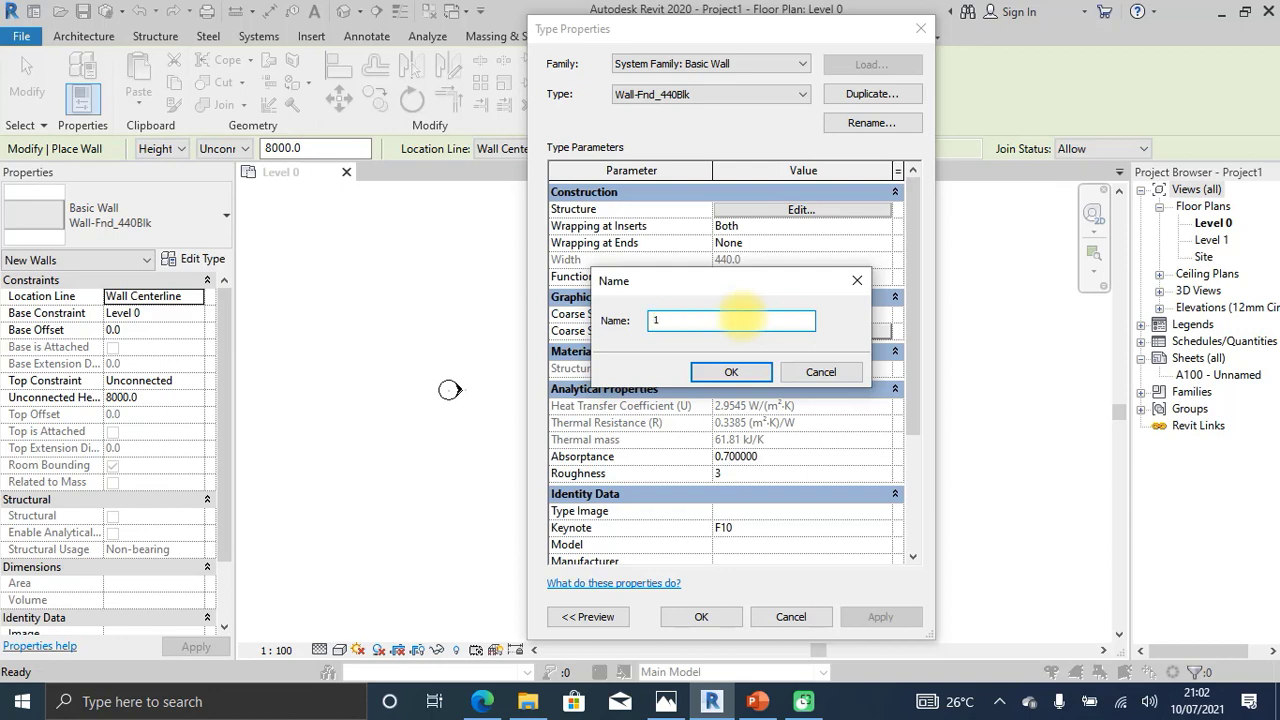
text(50mm Ext. Wall)
click(733, 372)
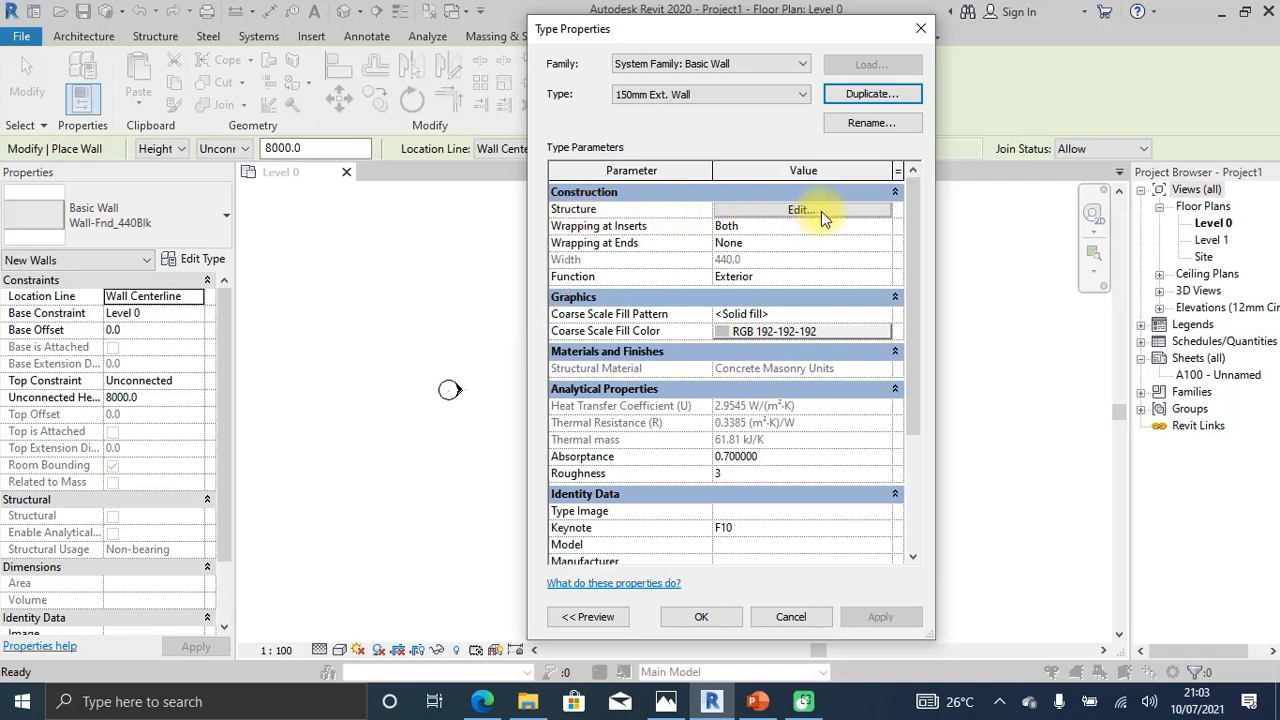
- Open the wall type's layer structure and set the concrete masonry structure layer's thickness to 150 mm
click(791, 210)
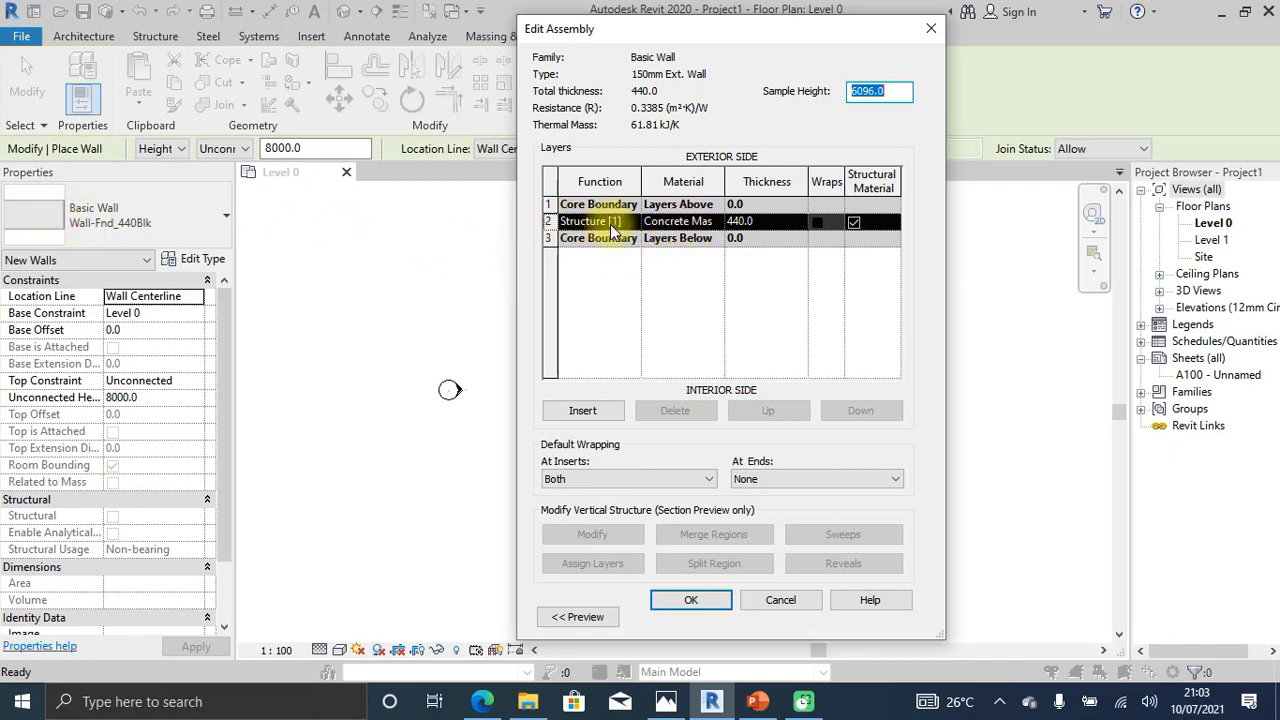
click(764, 221)
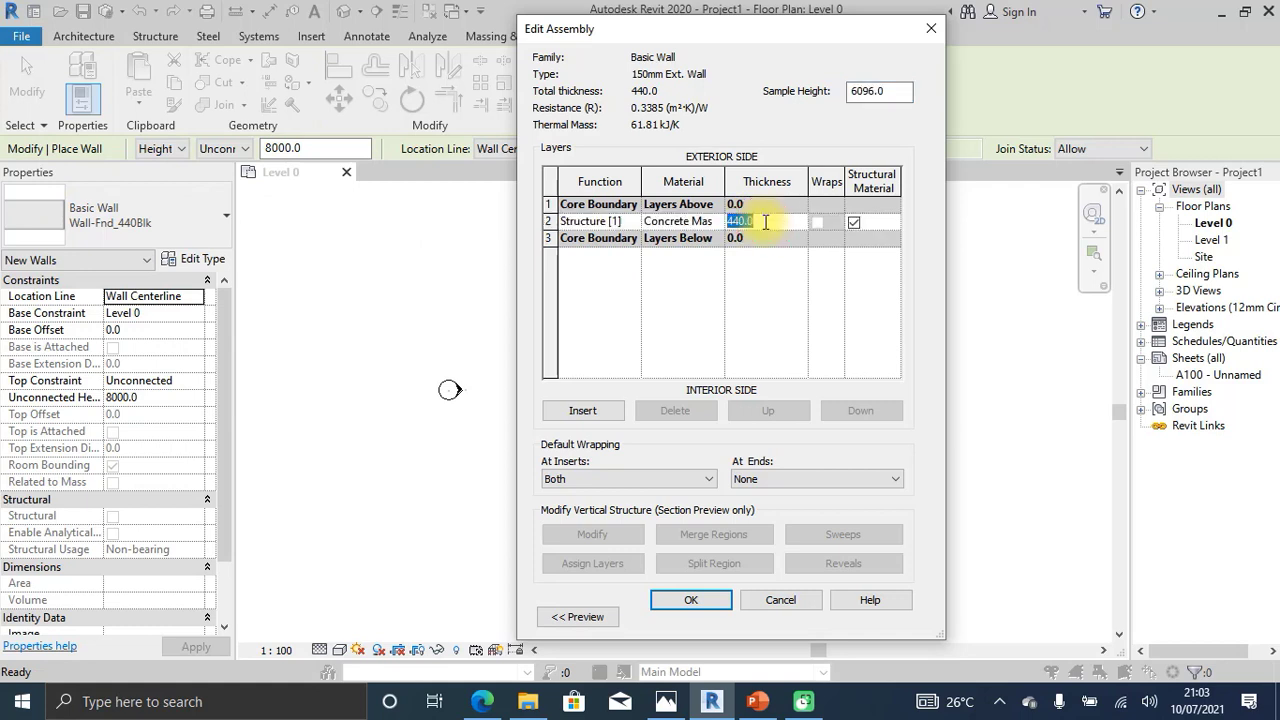
text(150)
key(Tab)
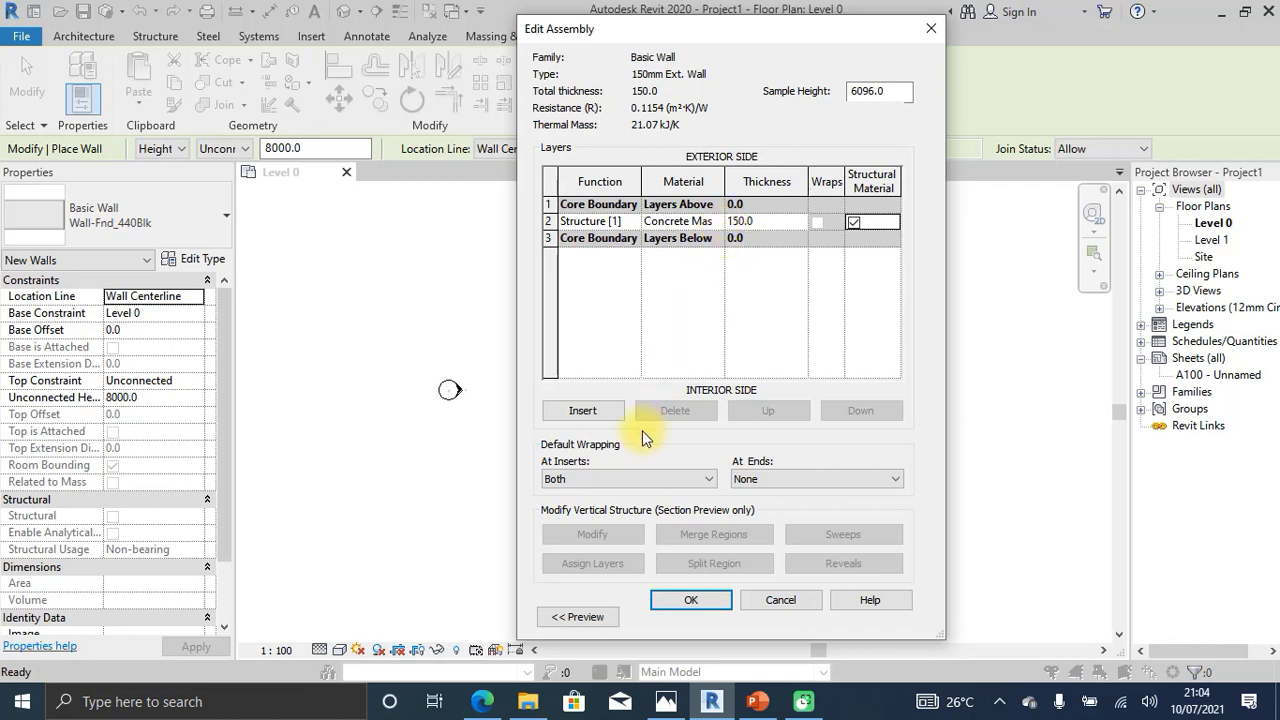
- Insert a layer on the exterior side of the masonry layer and set its thickness to 12 mm
click(595, 410)
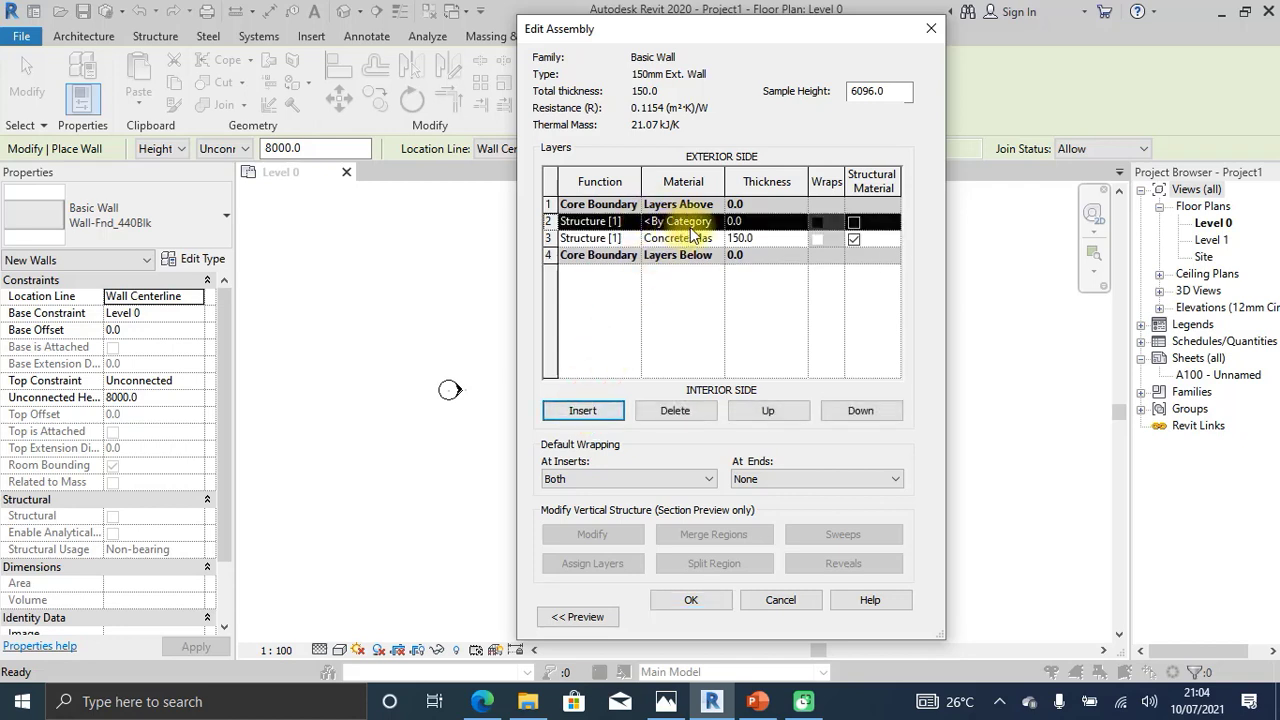
click(752, 221)
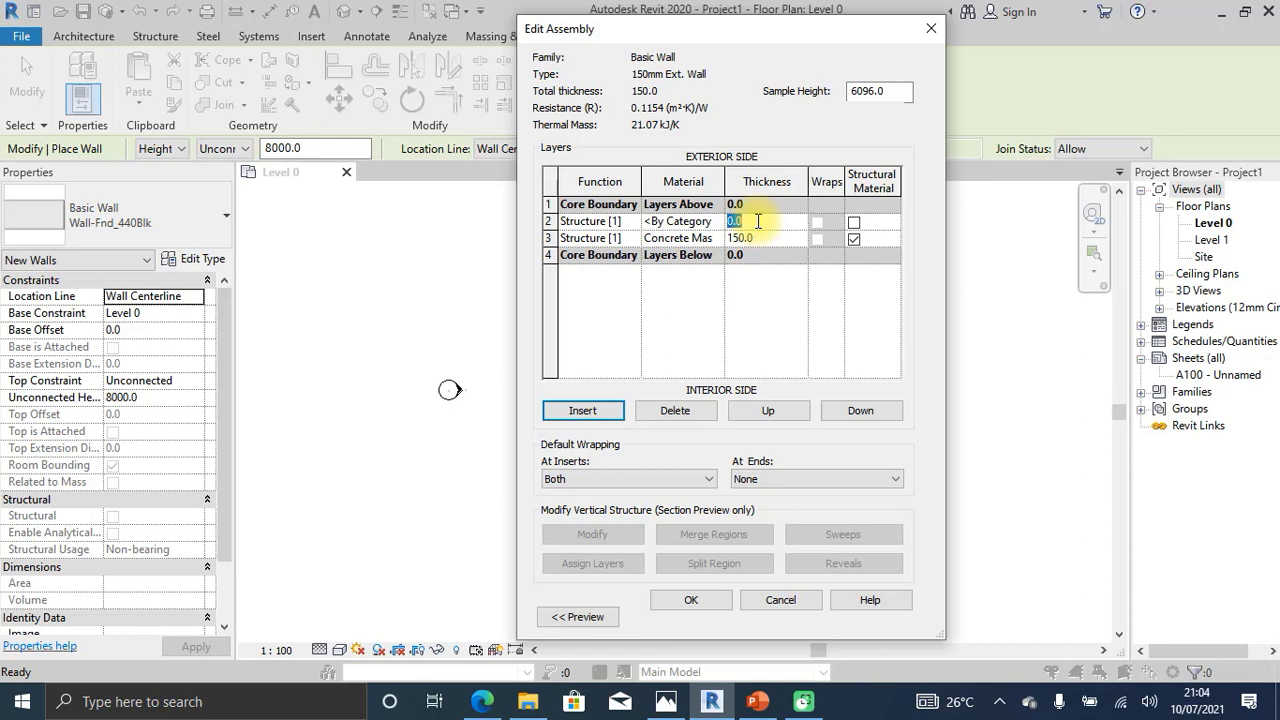
text(12)
key(Tab)
- Insert another layer, move it to the interior side of the masonry layer and set its thickness to 12 mm
click(582, 411)
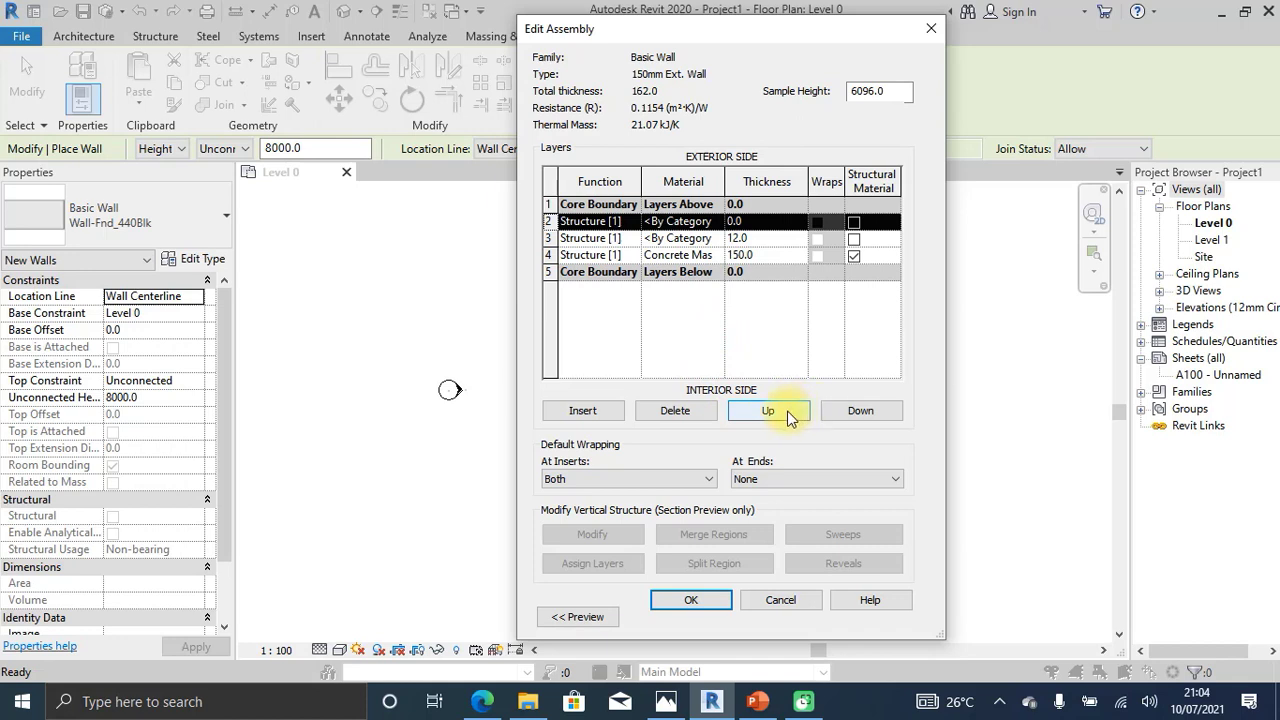
click(864, 413)
click(866, 412)
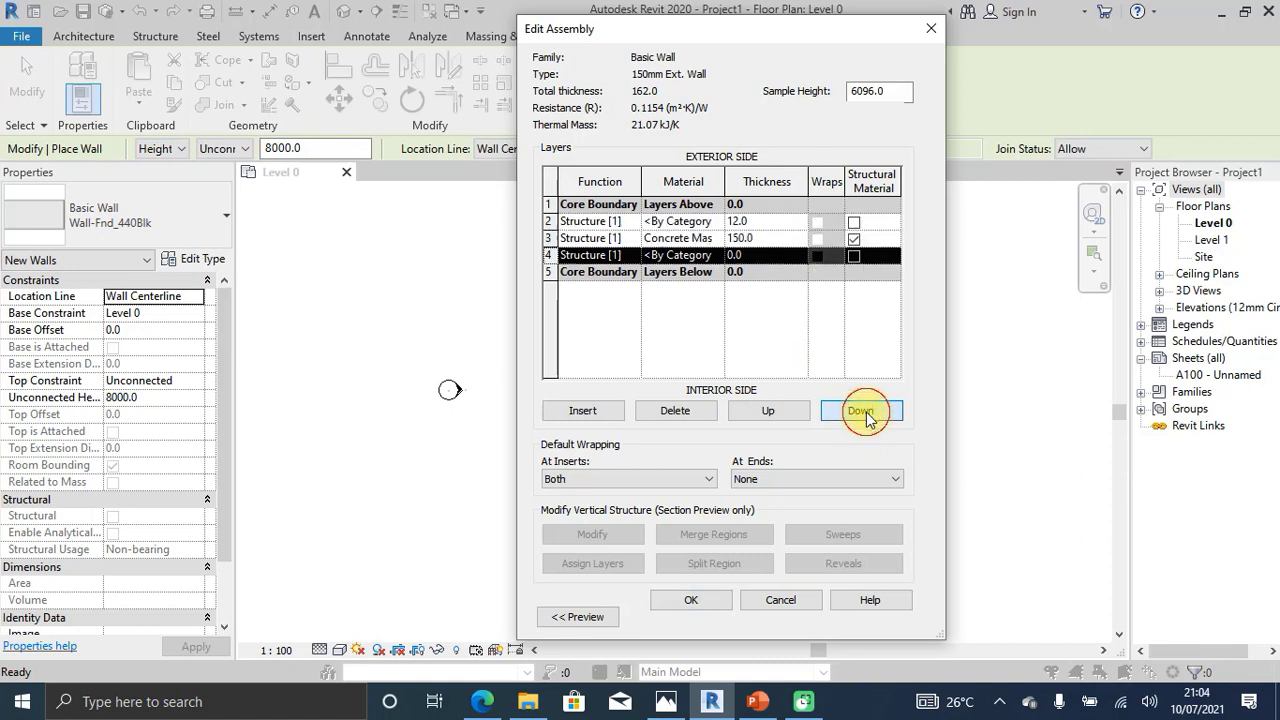
click(760, 256)
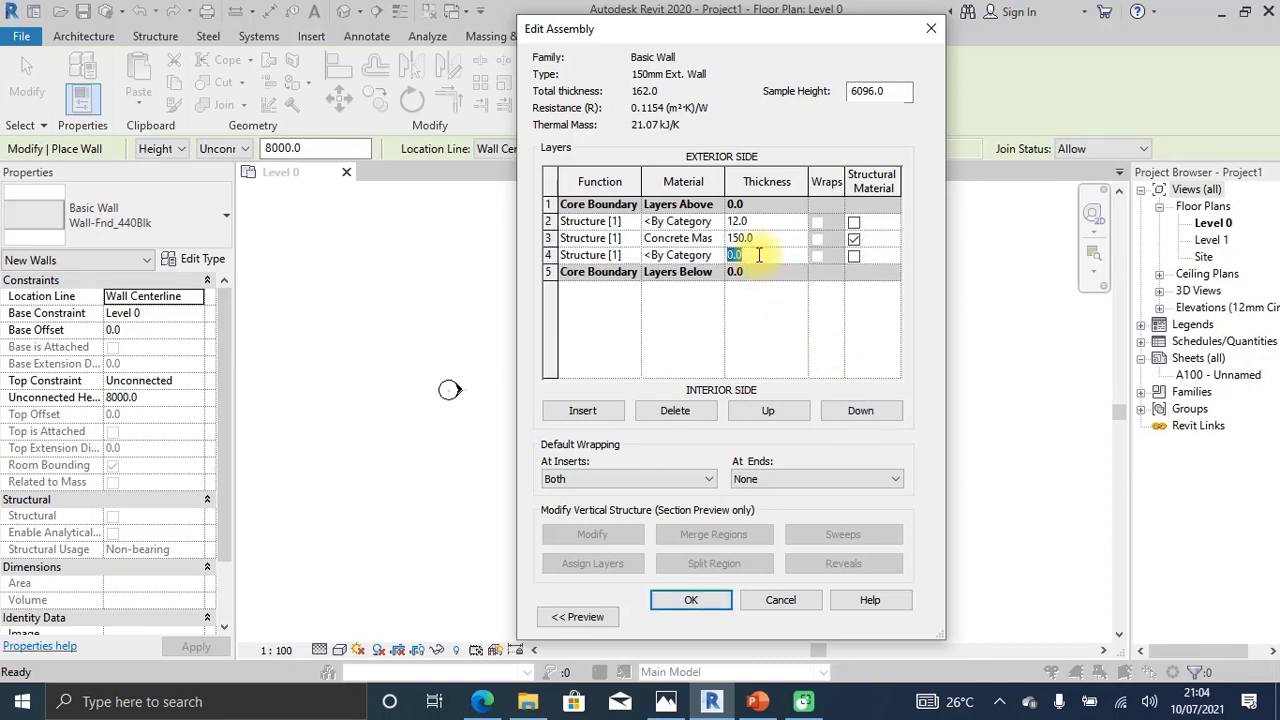
text(12)
key(Tab)
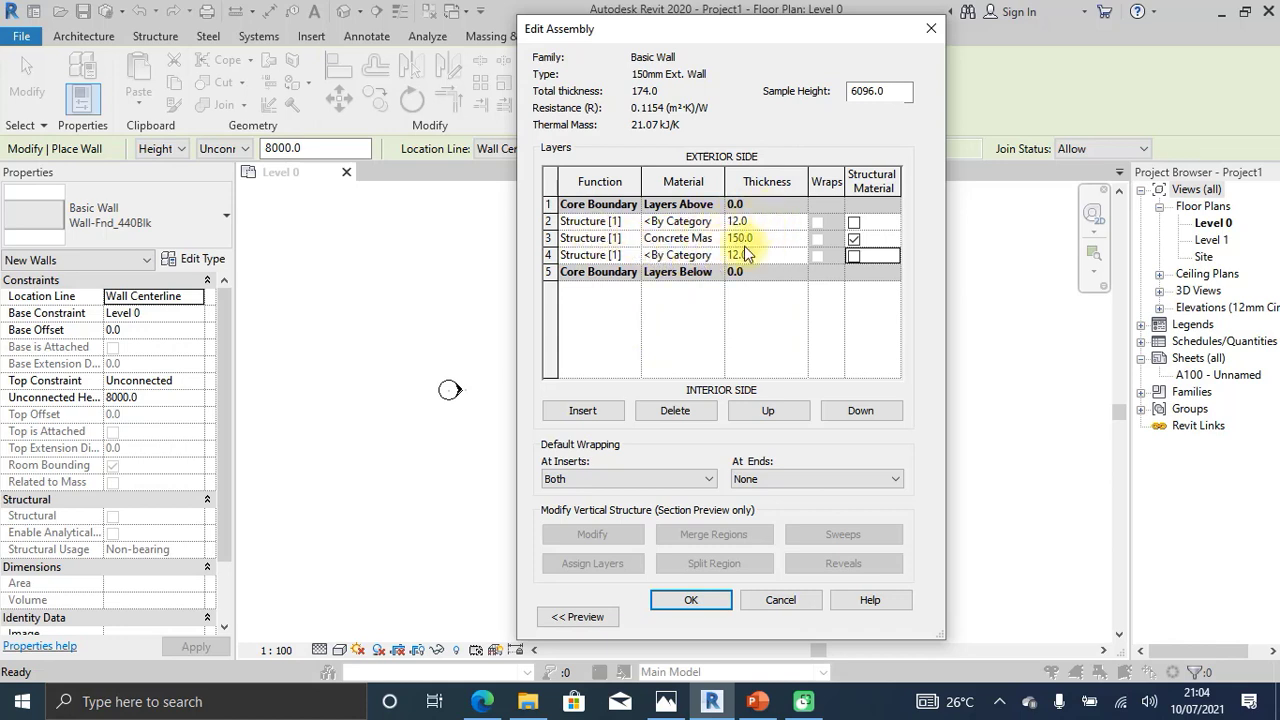
- Open the material selection for the 150 mm masonry layer and filter the project materials to Concrete
click(550, 223)
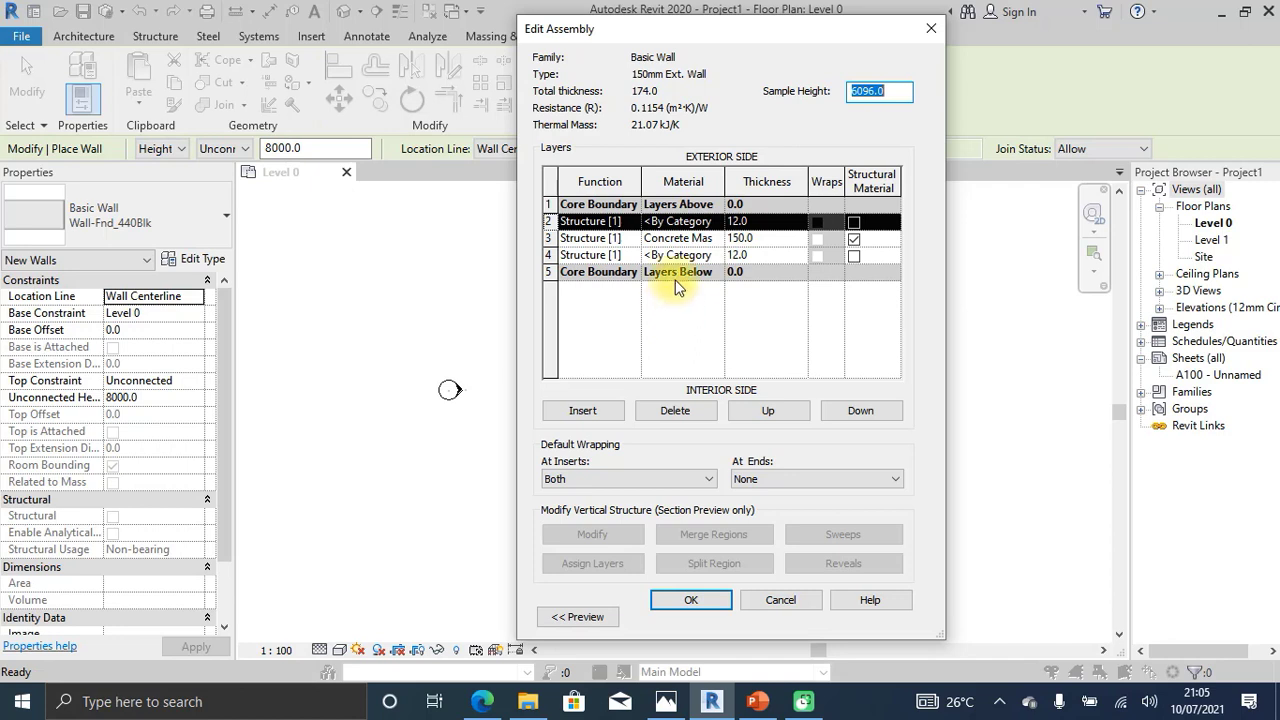
click(578, 240)
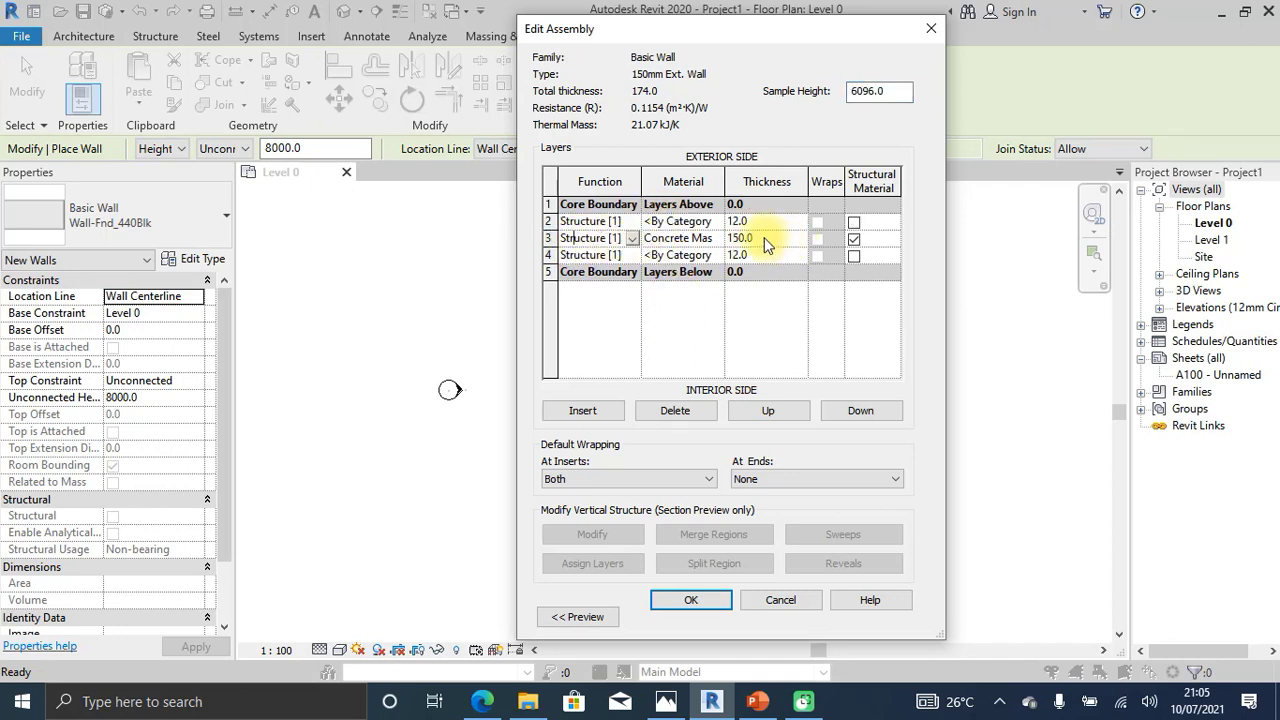
click(680, 240)
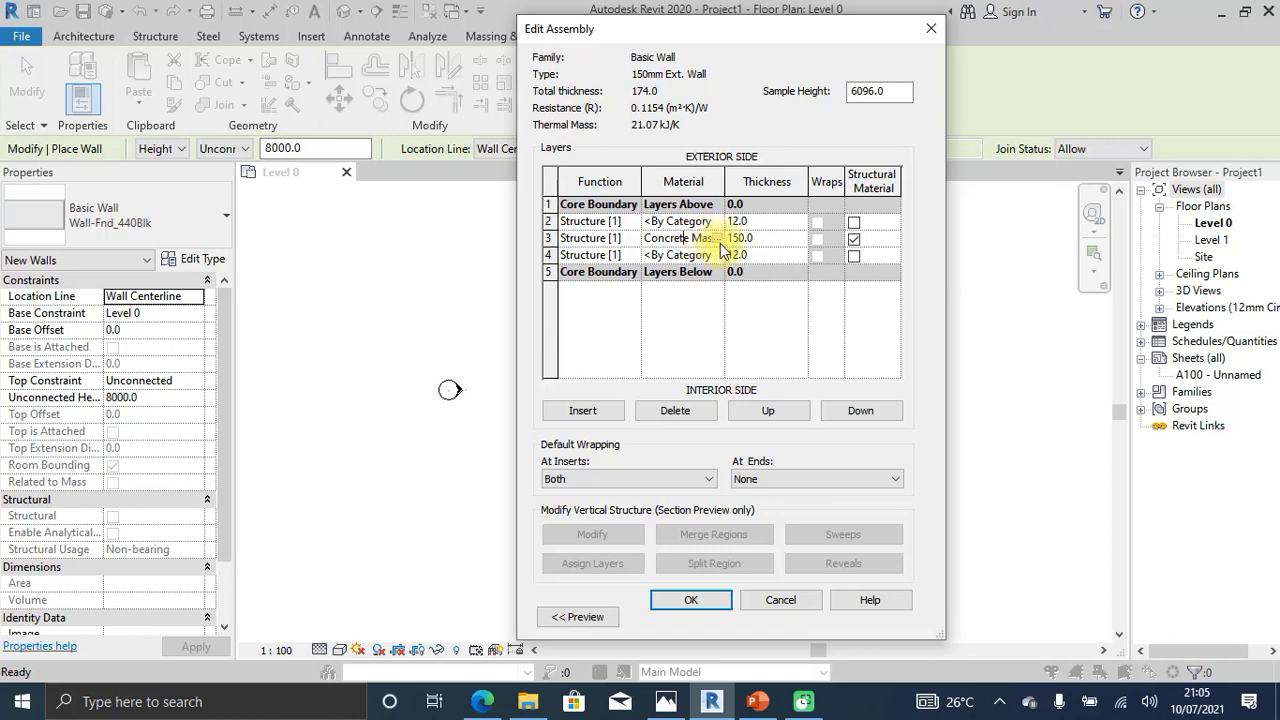
click(719, 240)
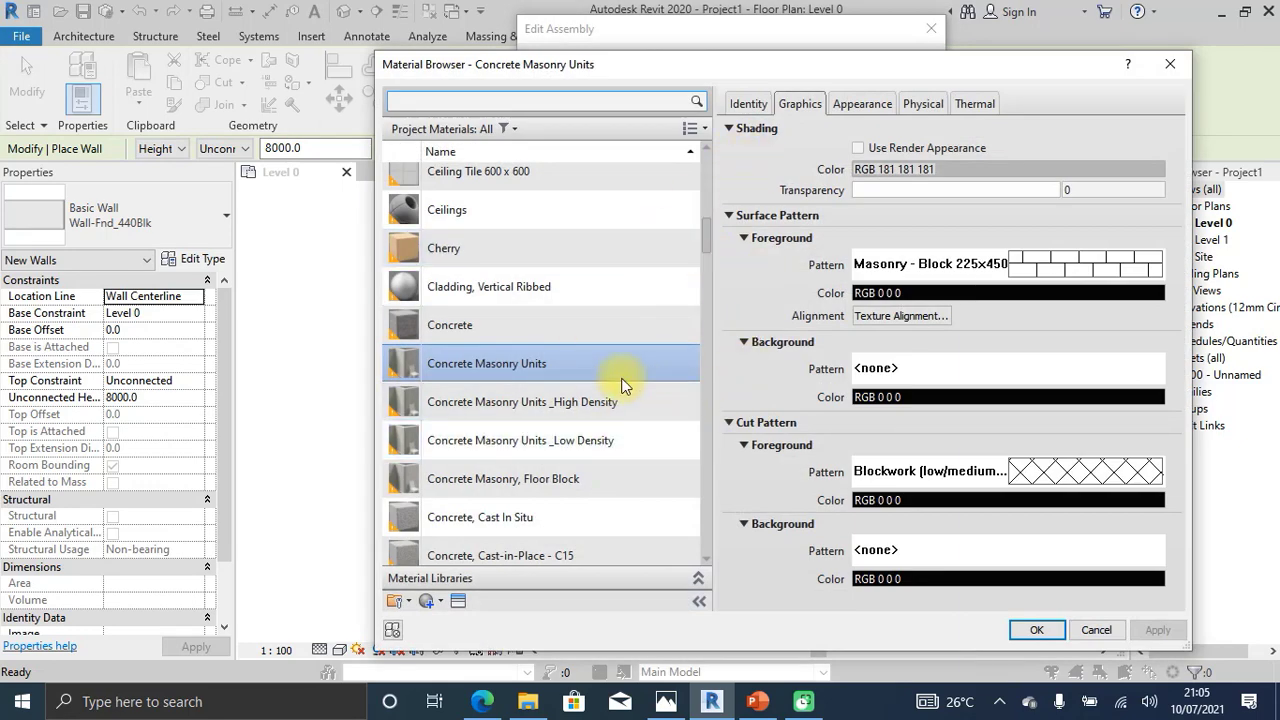
scroll(623, 375, up, 10)
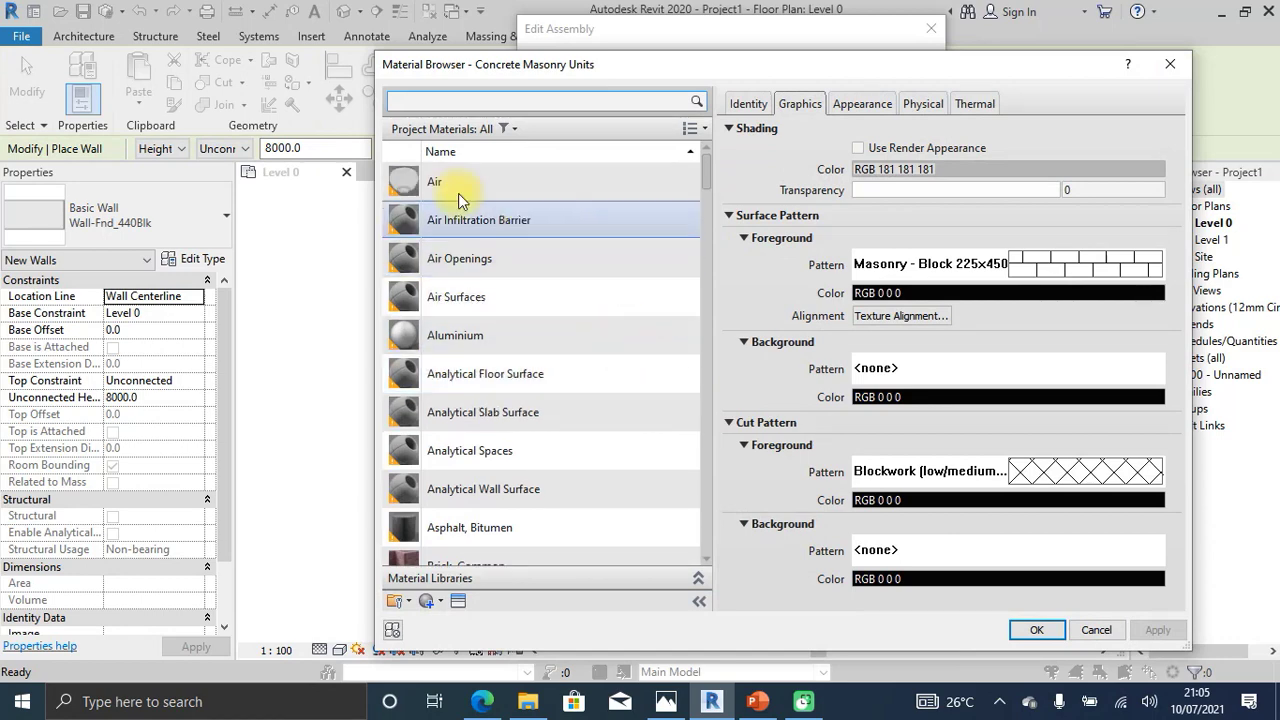
click(512, 130)
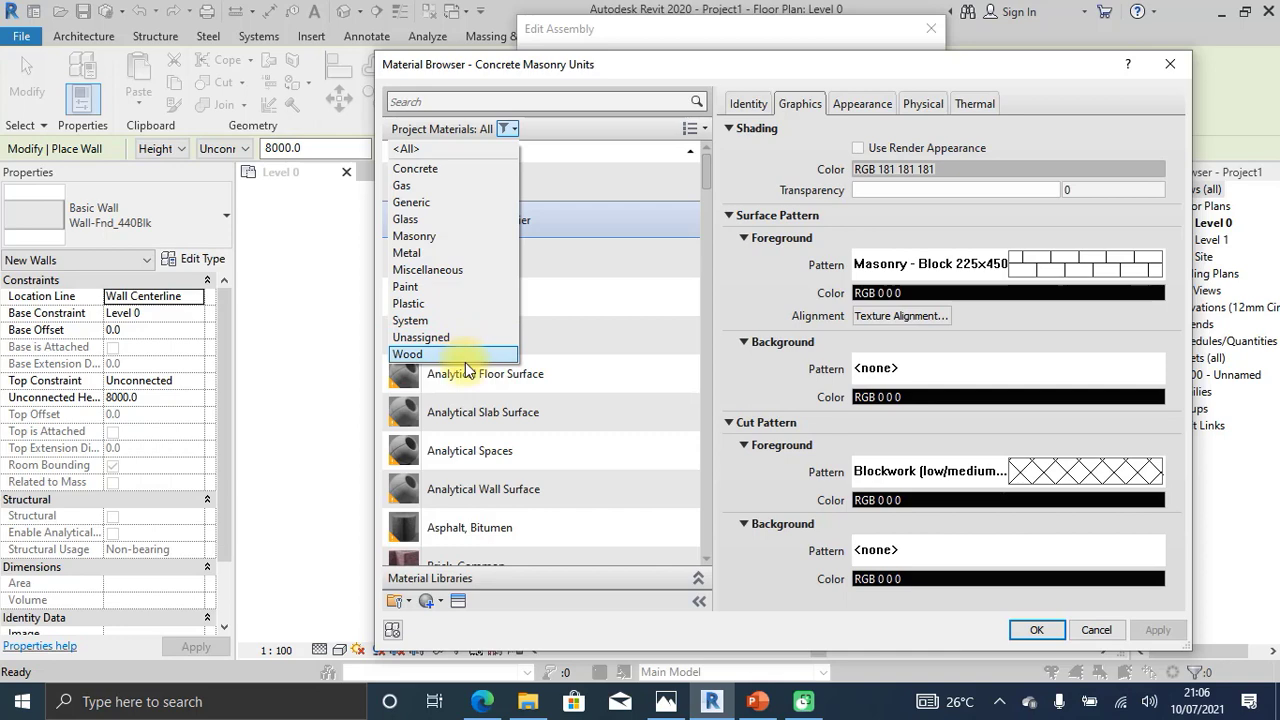
click(444, 169)
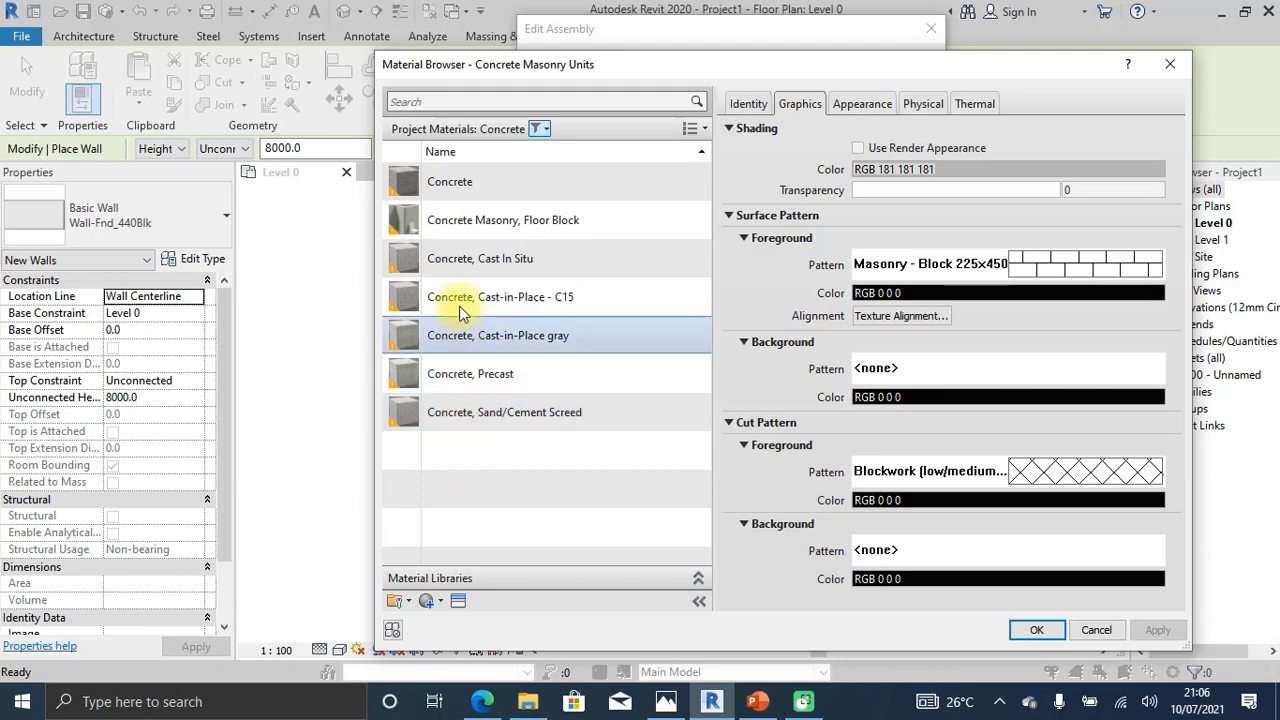
- Look through the concrete materials, then duplicate the Concrete material and name the copy "150mm Ext wall"
click(474, 186)
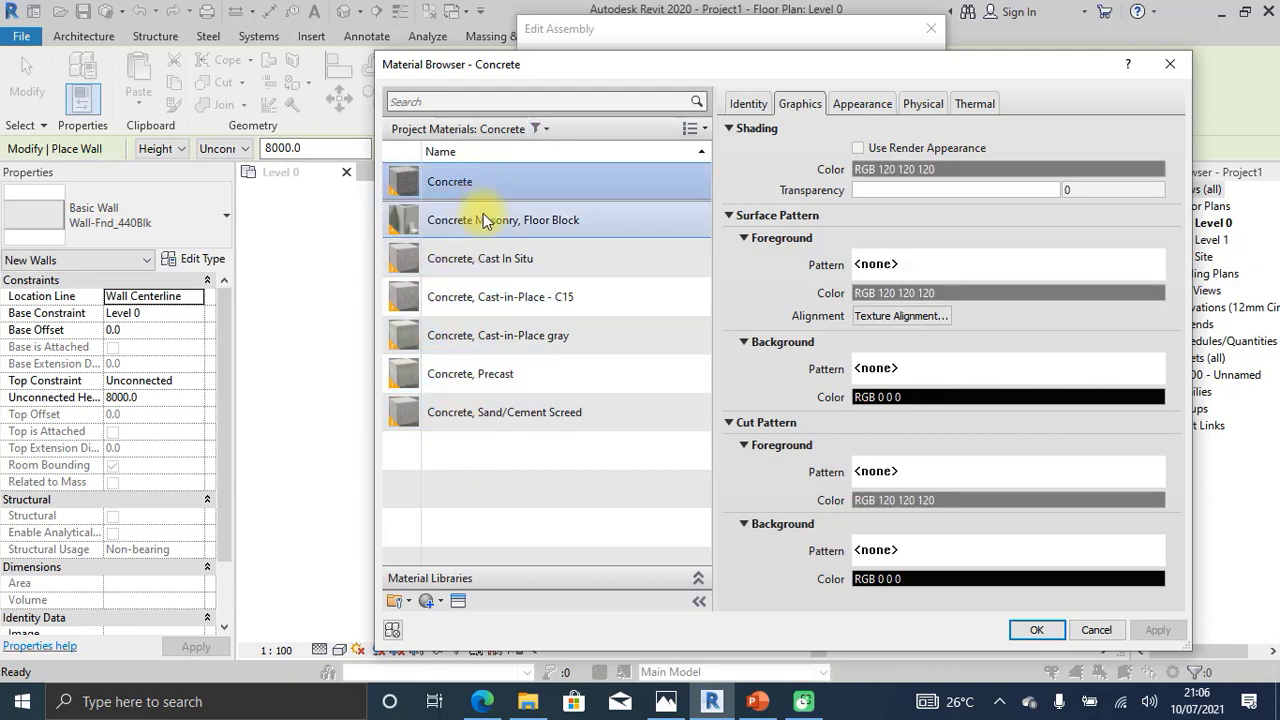
click(493, 221)
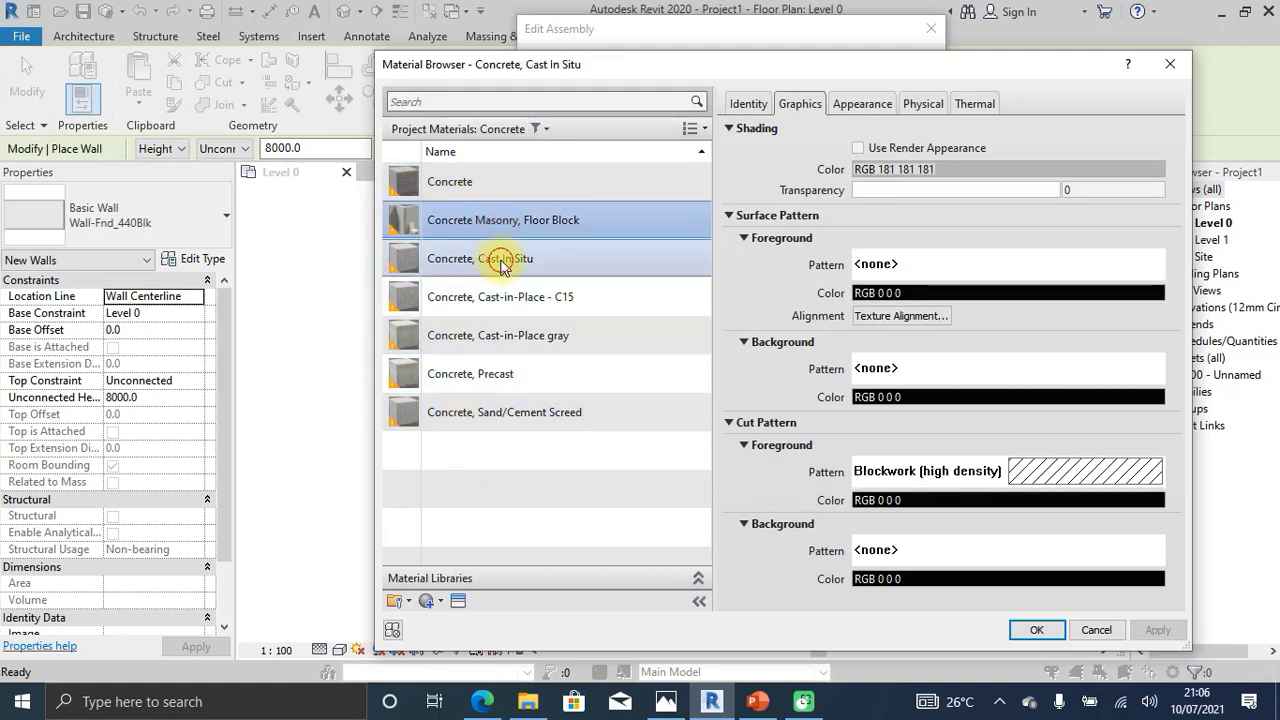
click(498, 259)
click(502, 338)
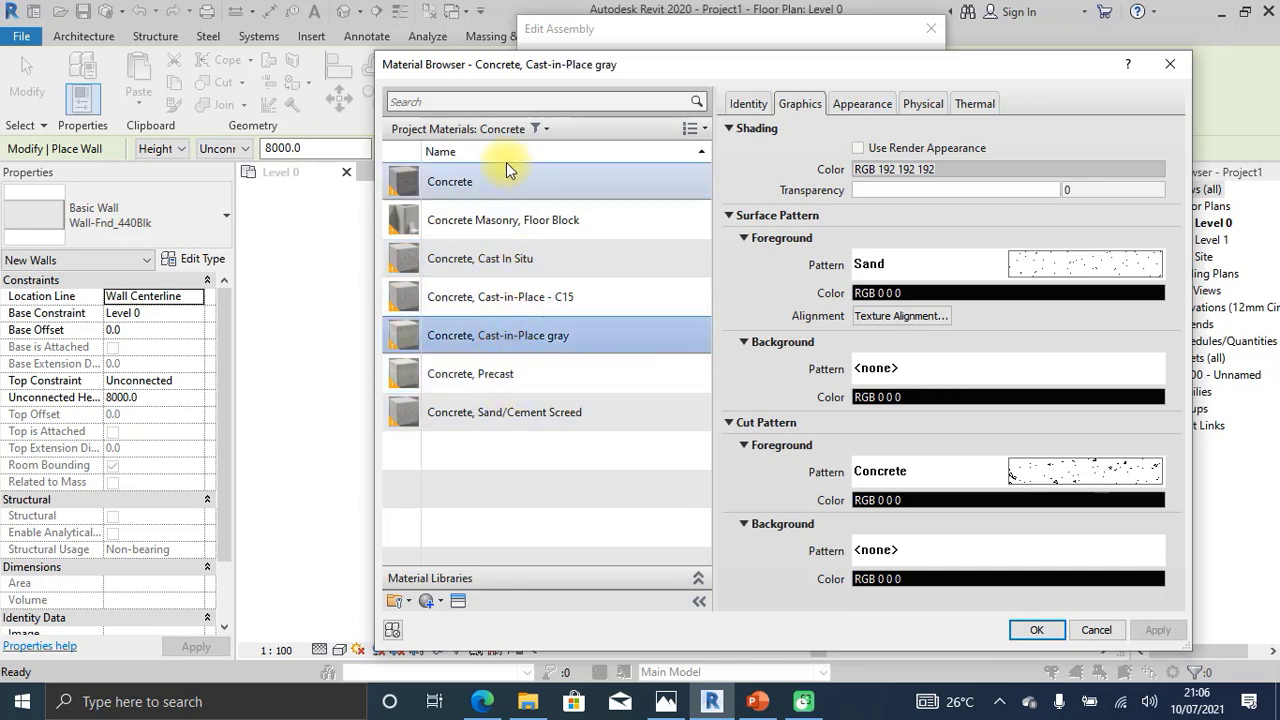
click(590, 183)
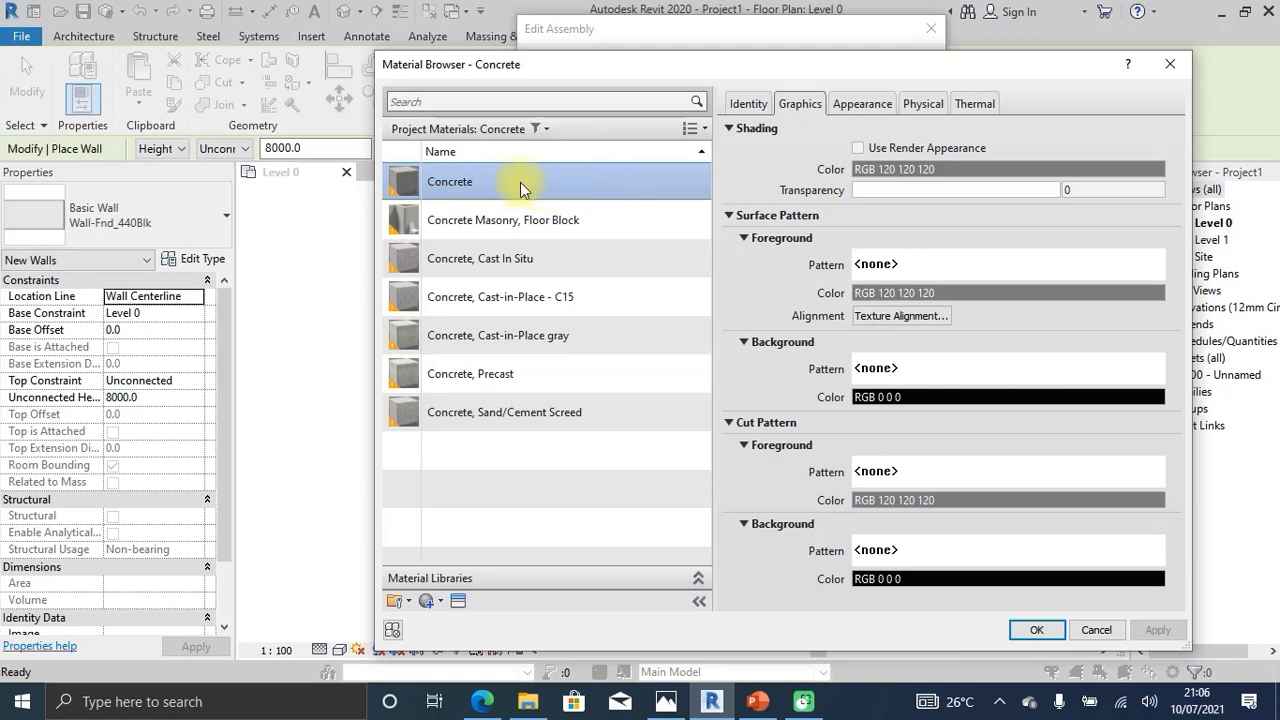
right_click(540, 185)
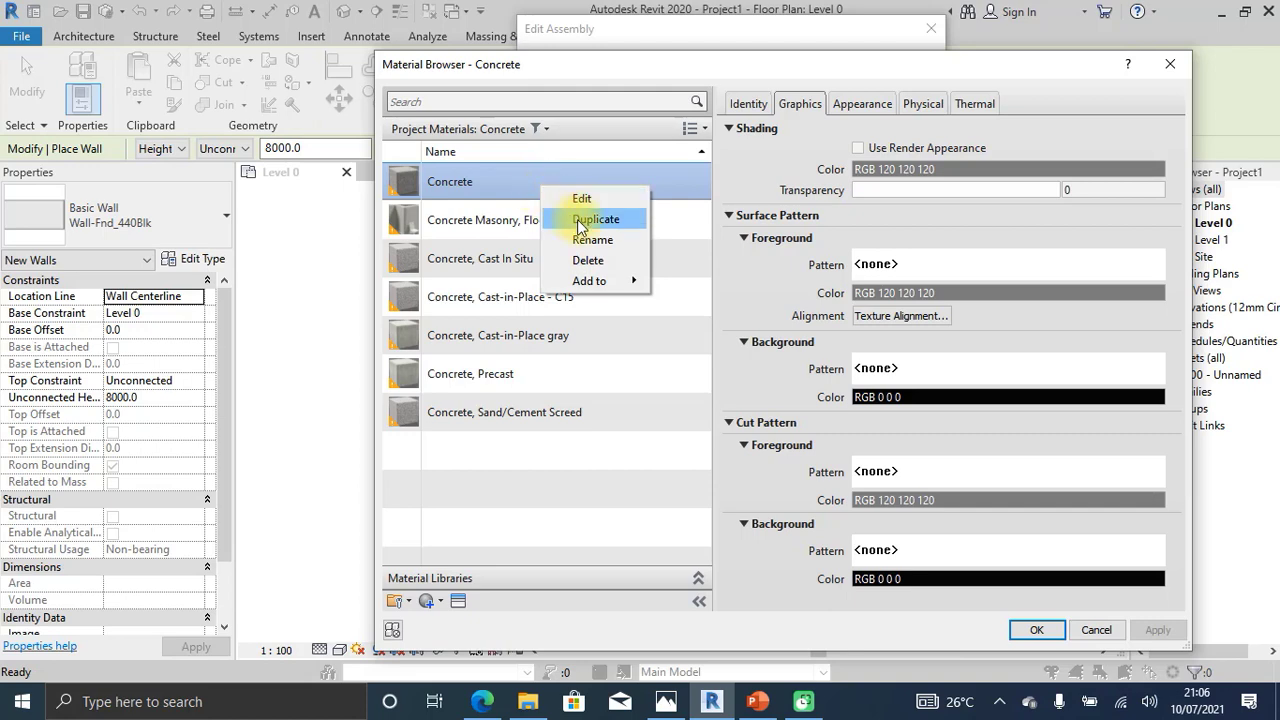
click(577, 219)
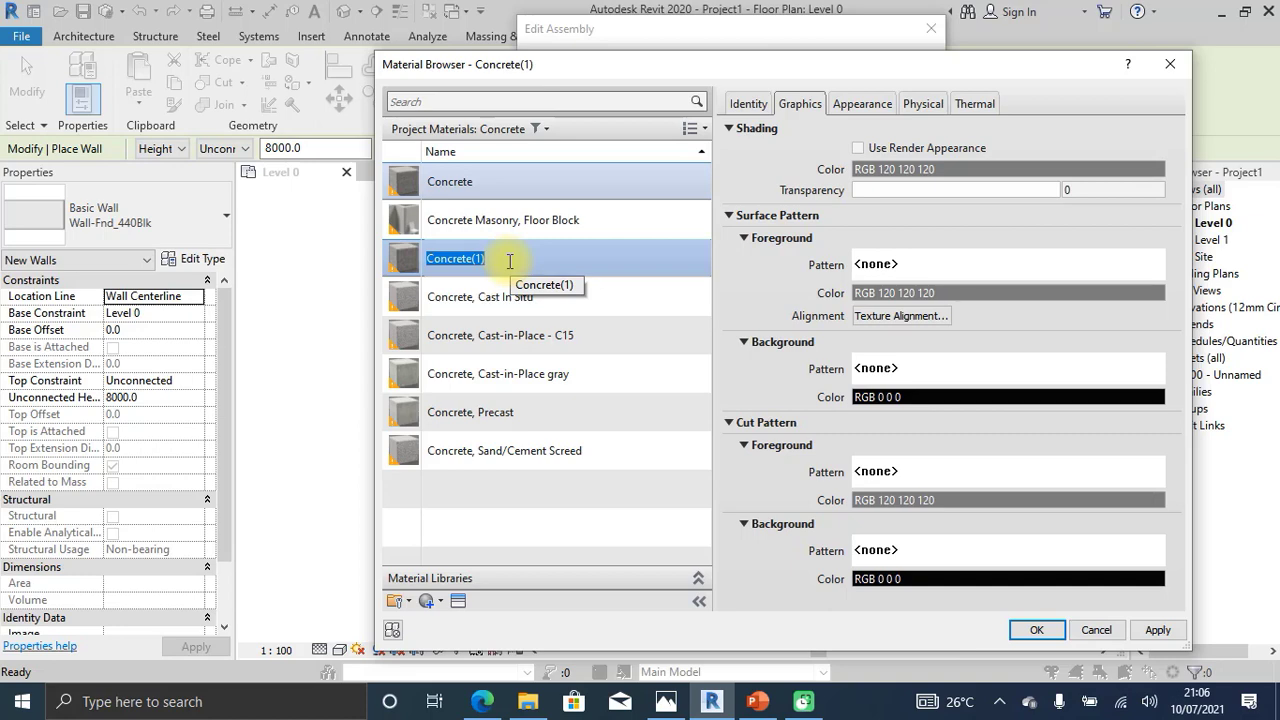
text(150 )
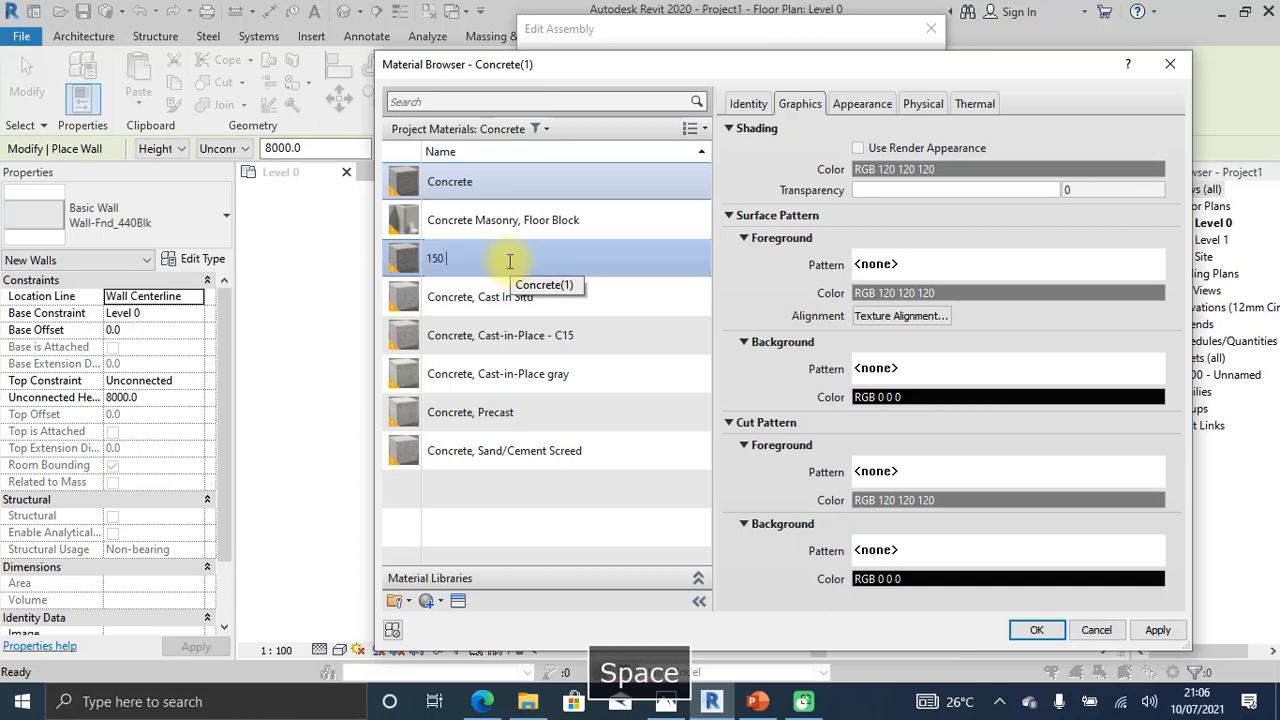
text(mm Ext wall)
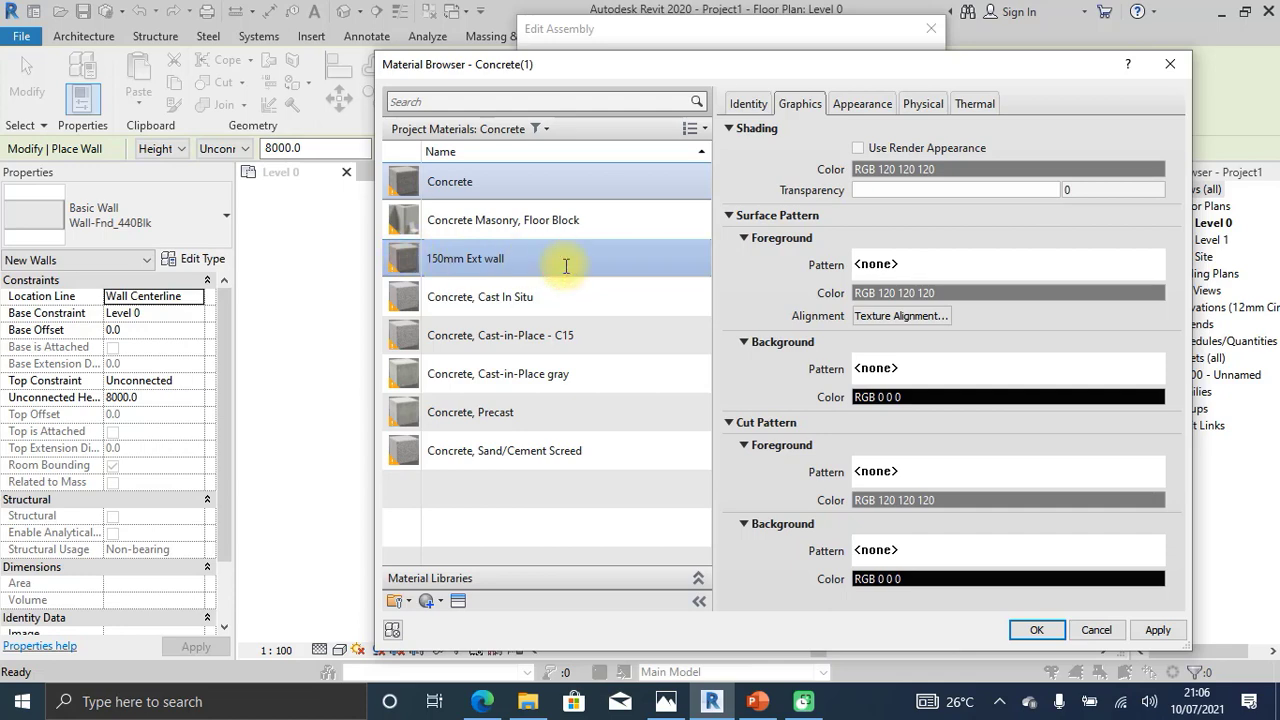
click(390, 256)
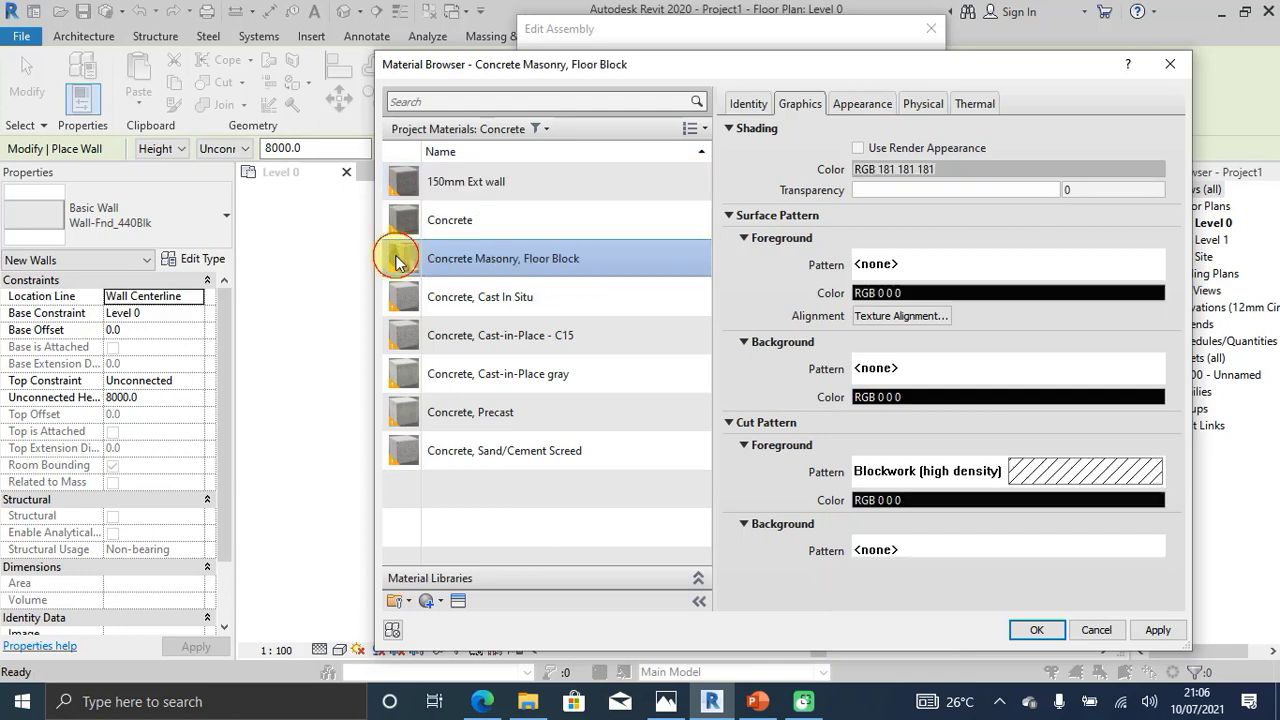
- Set the shading colour of the 150mm Ext wall material to dark red, RGB 66 0 0
click(525, 180)
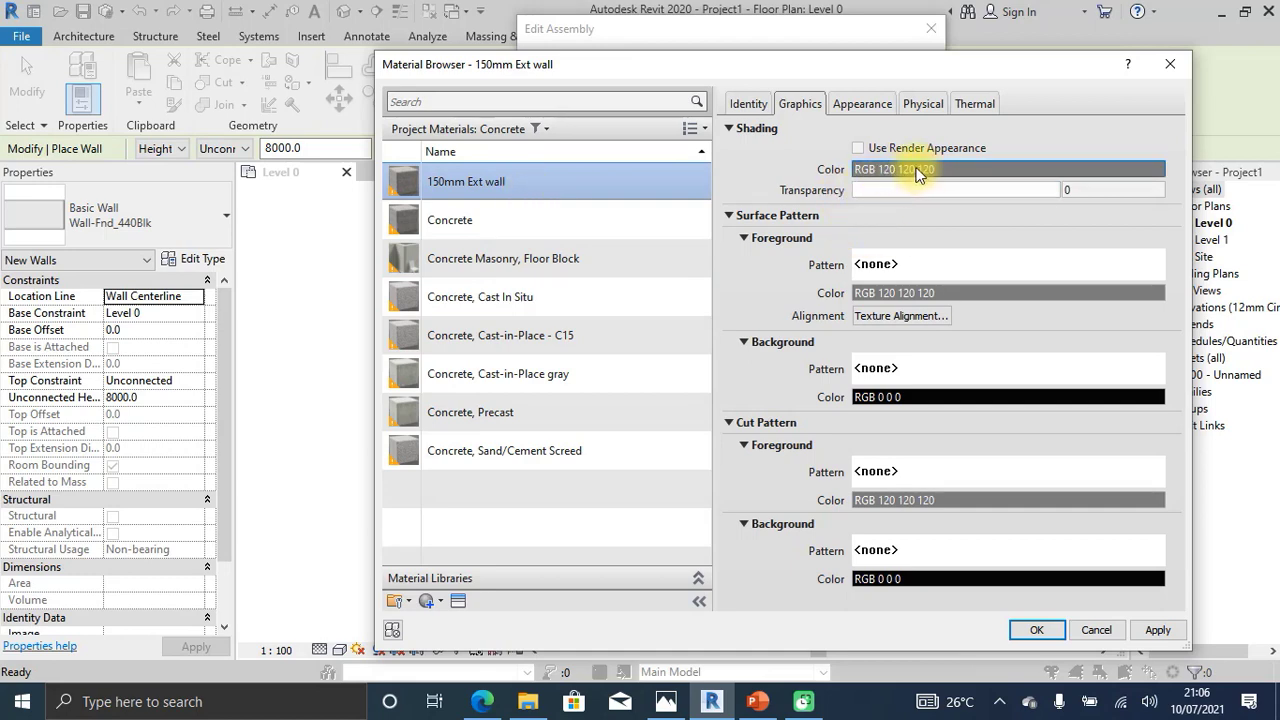
click(989, 172)
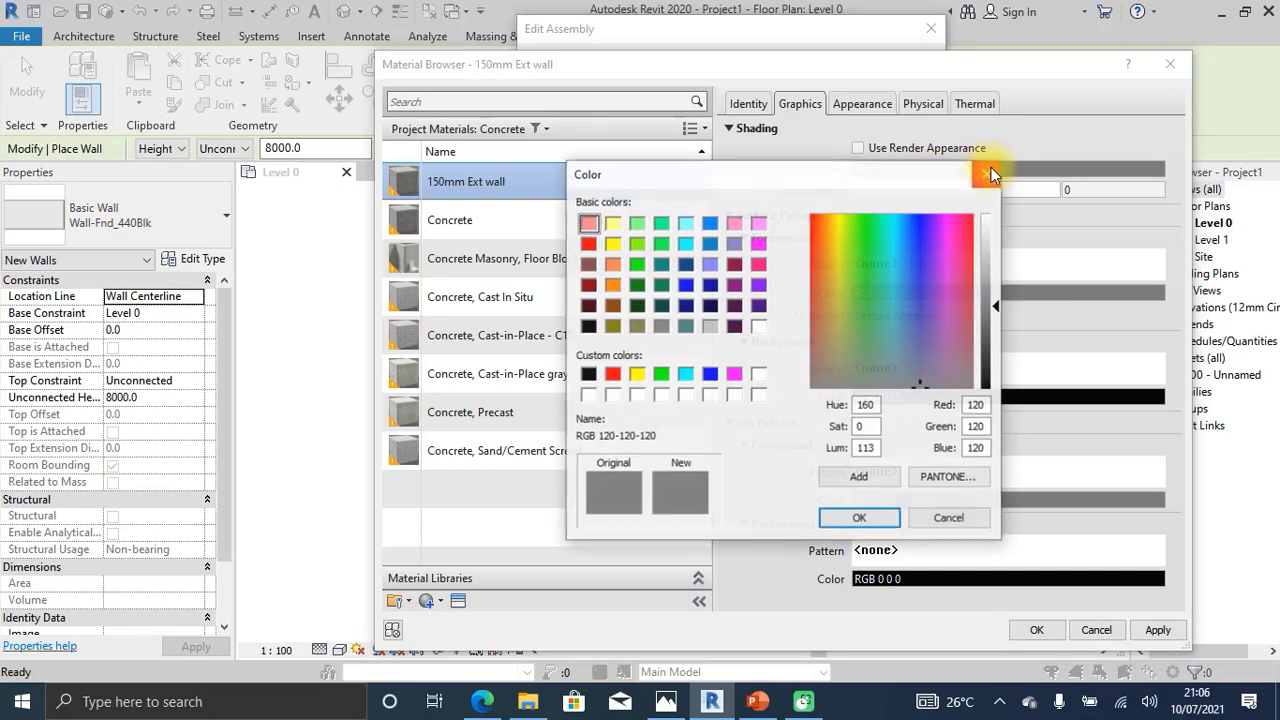
click(588, 305)
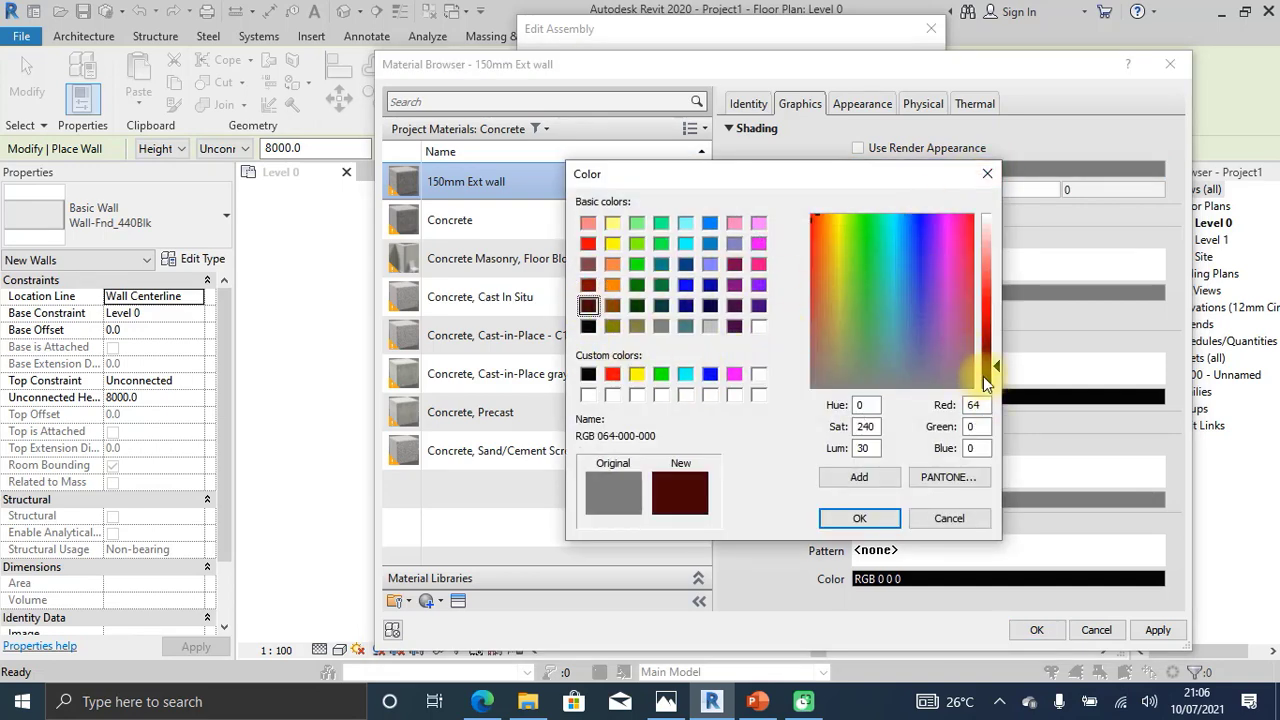
drag(983, 372, 995, 372)
click(862, 520)
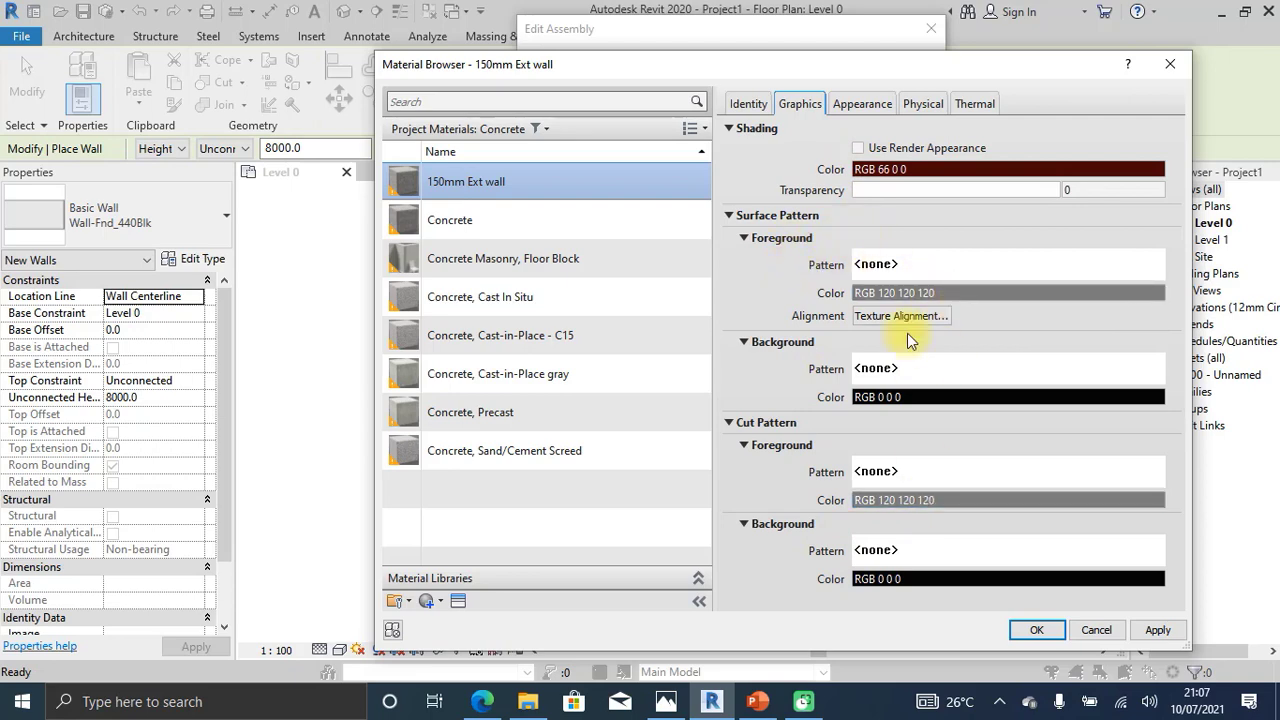
- Show the 150mm Ext wall material's appearance settings and choose another environment for its preview
click(861, 104)
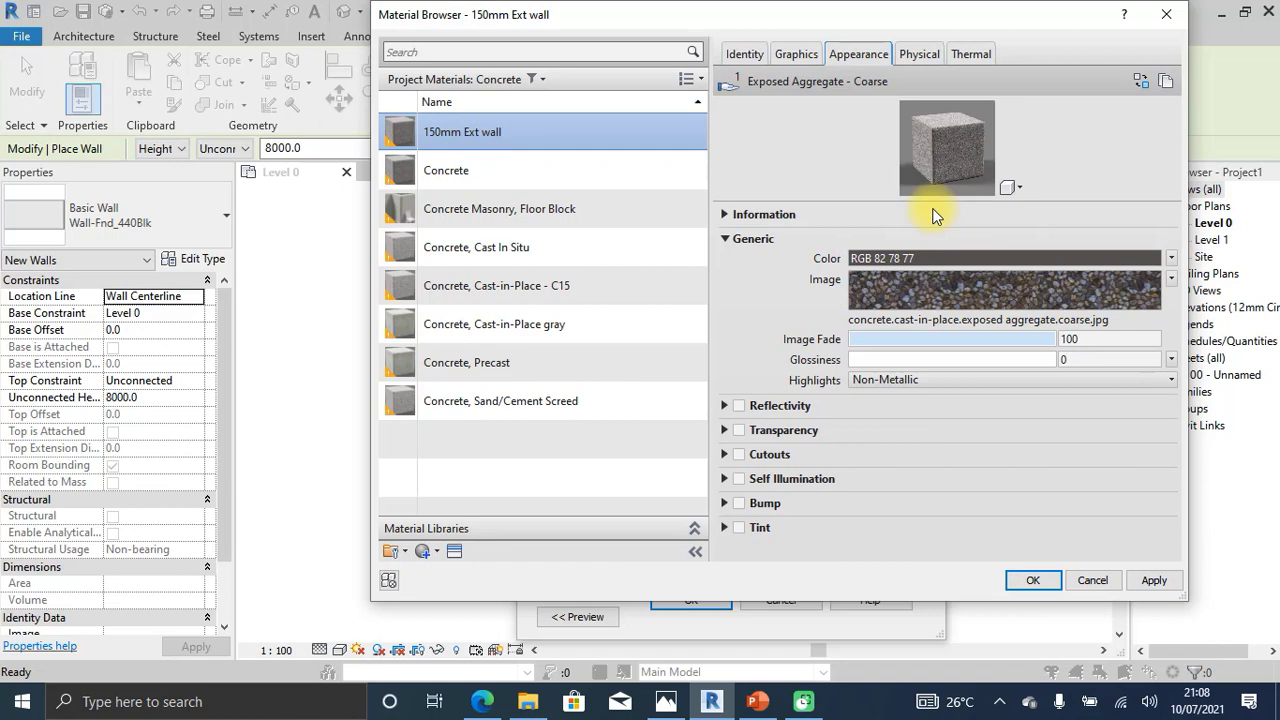
click(1017, 188)
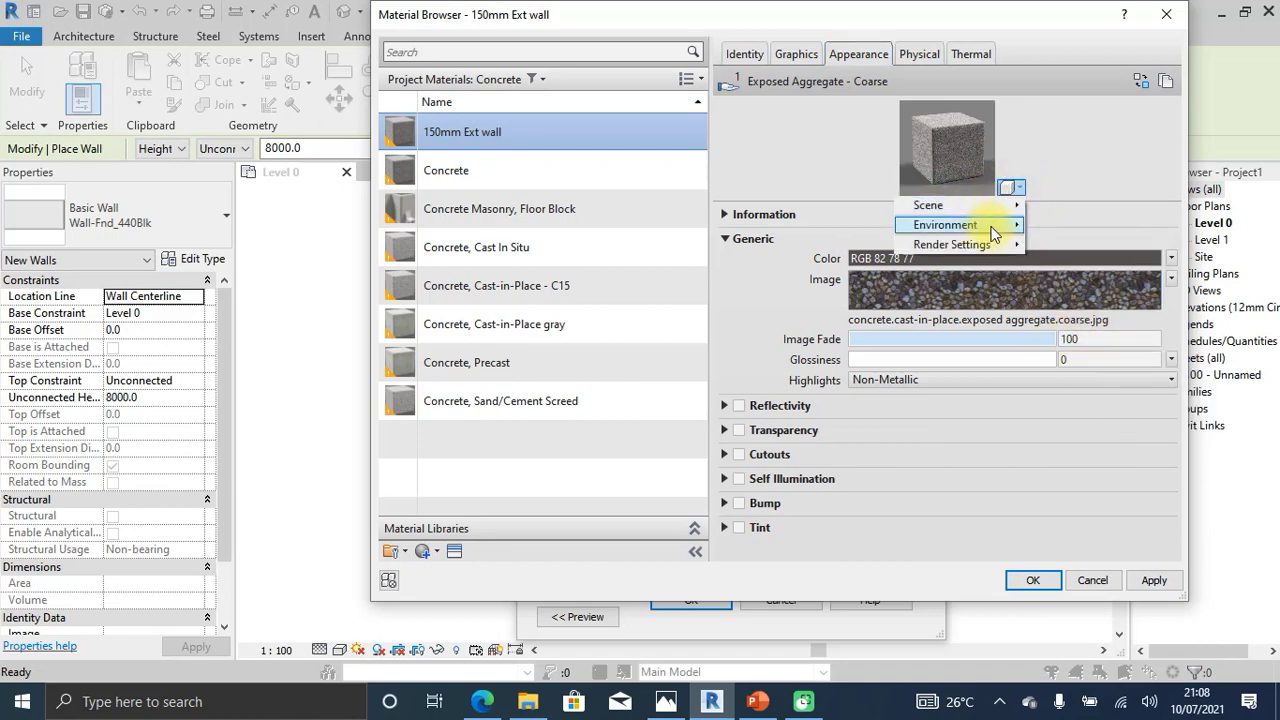
mouse_move(993, 232)
click(1070, 225)
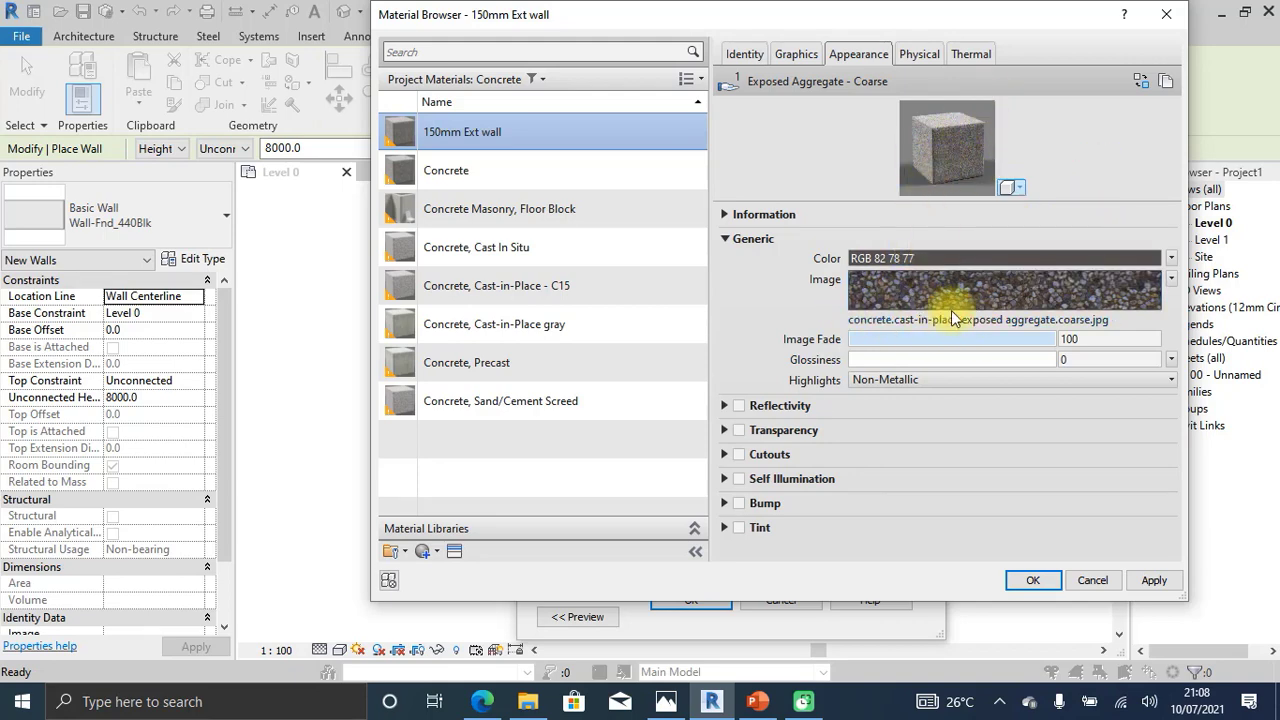
- Open the file selection for the material's appearance image and examine the textures in the Mats folder
mouse_move(974, 288)
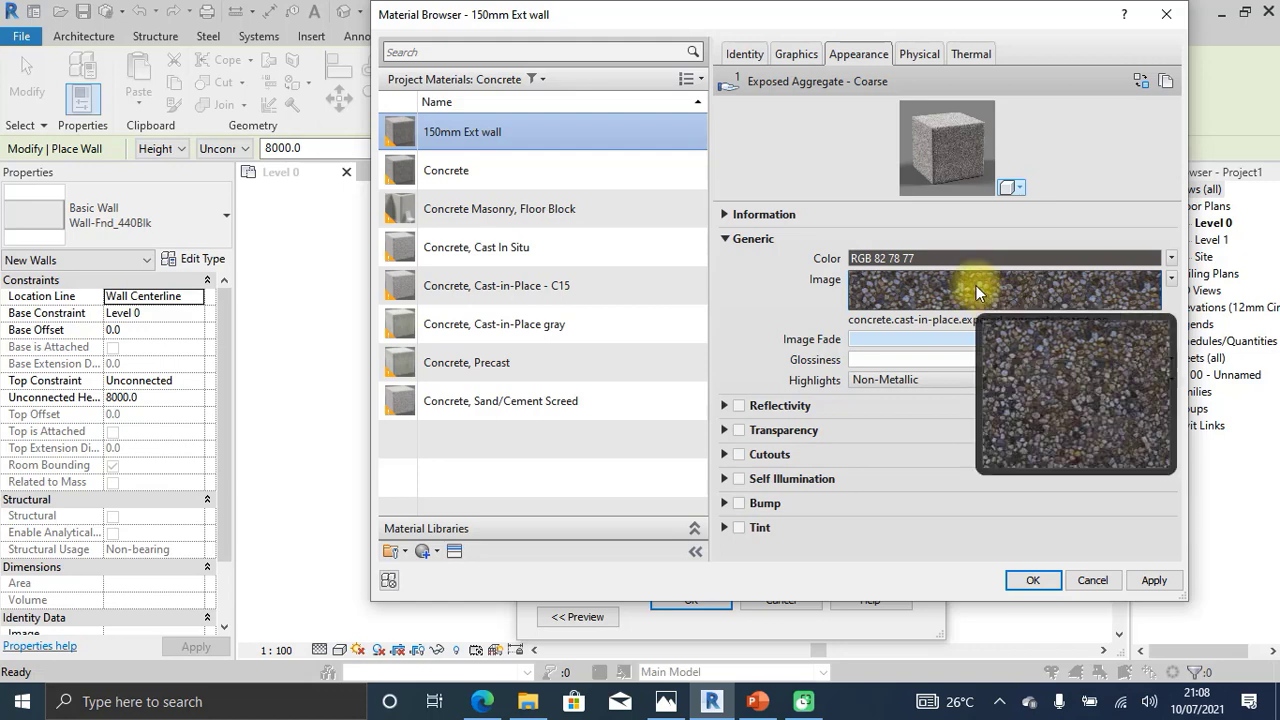
click(935, 317)
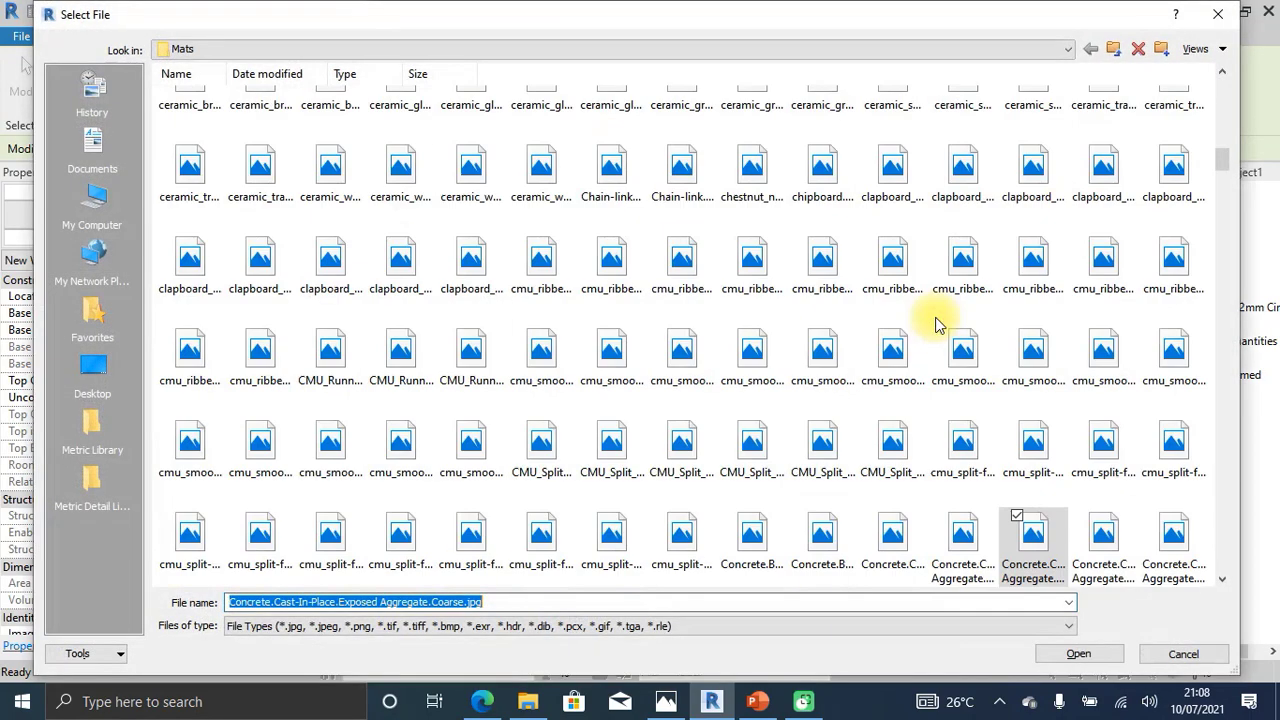
drag(1222, 162, 1220, 80)
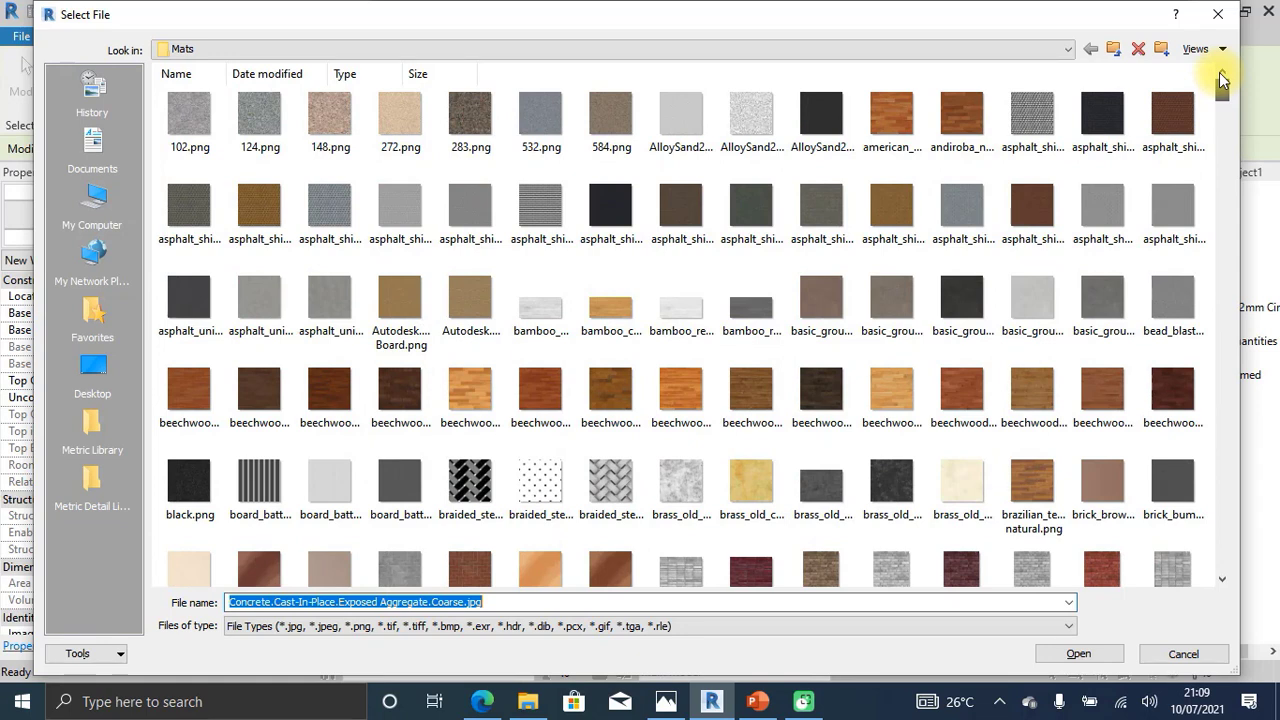
drag(1220, 96, 1222, 108)
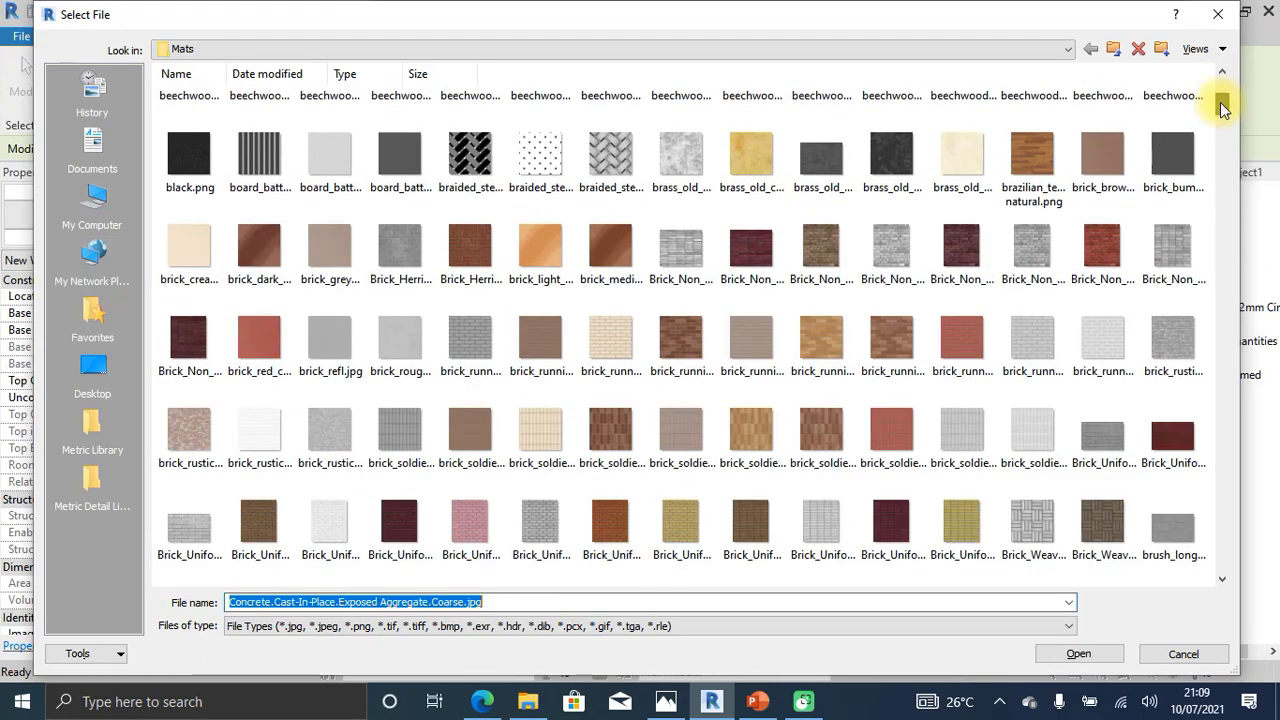
click(668, 162)
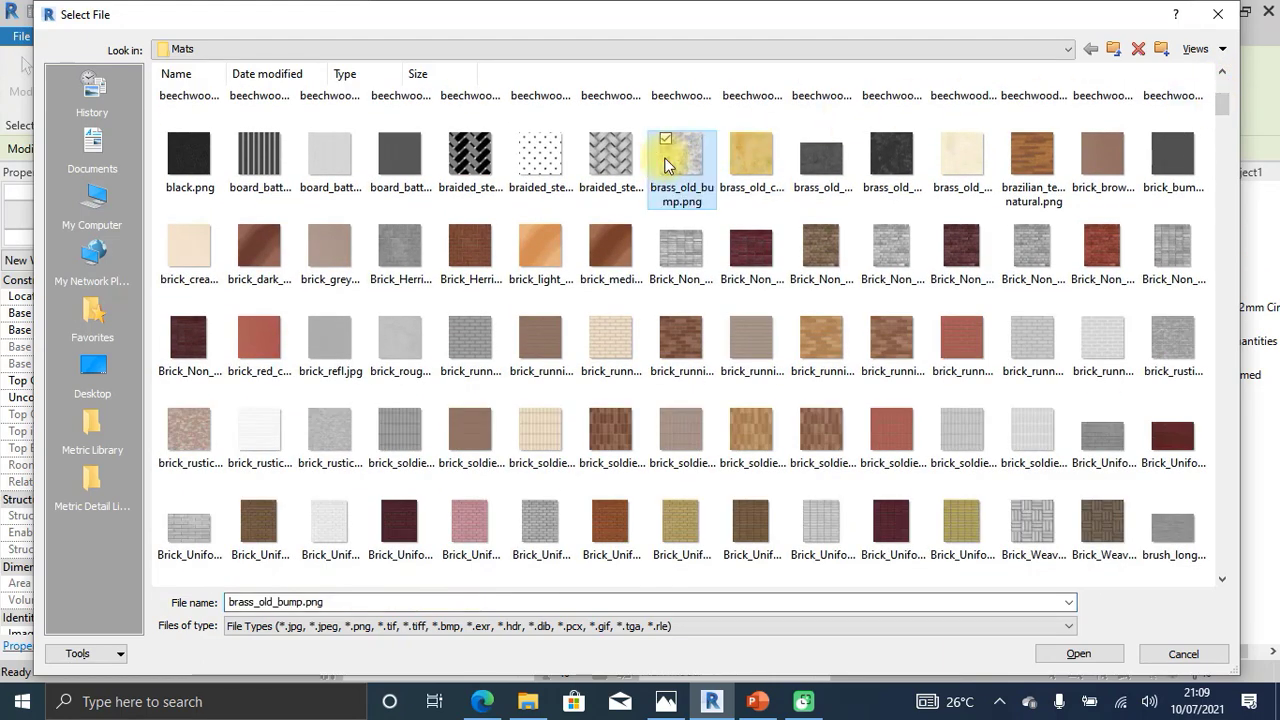
drag(1222, 108, 1228, 150)
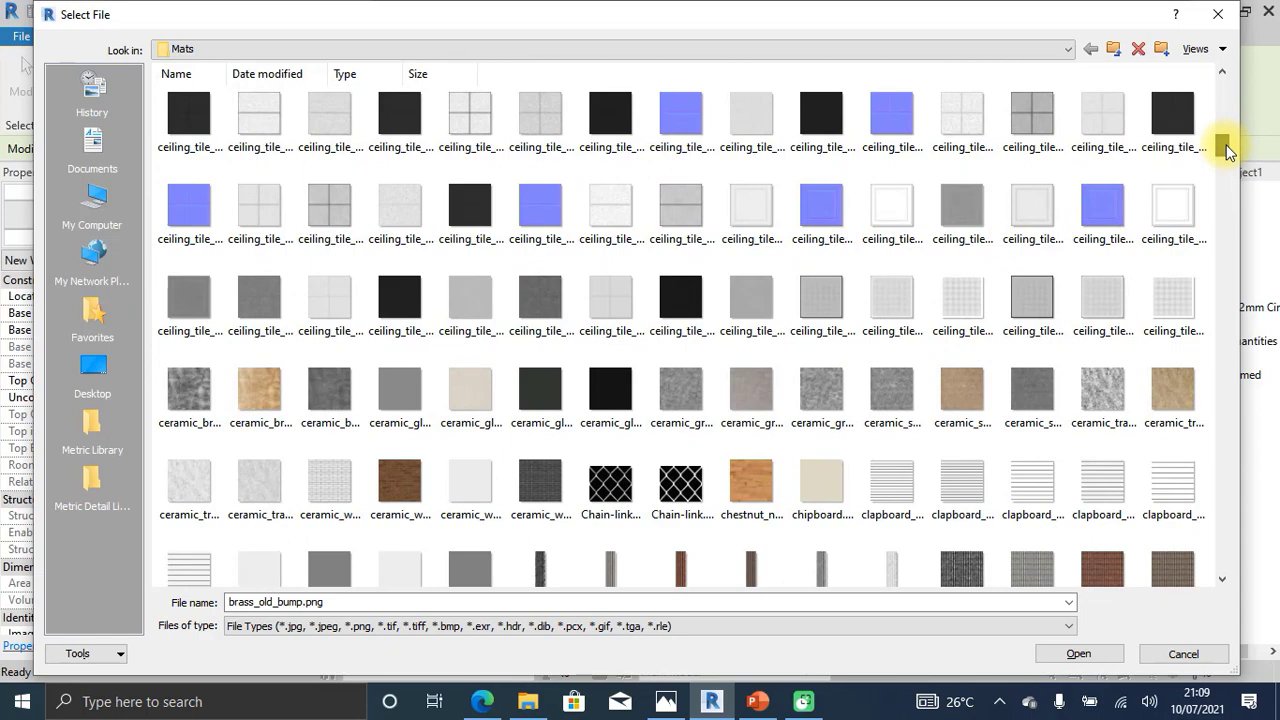
mouse_move(1228, 150)
mouse_down()
mouse_move(1226, 178)
mouse_move(1224, 125)
mouse_up()
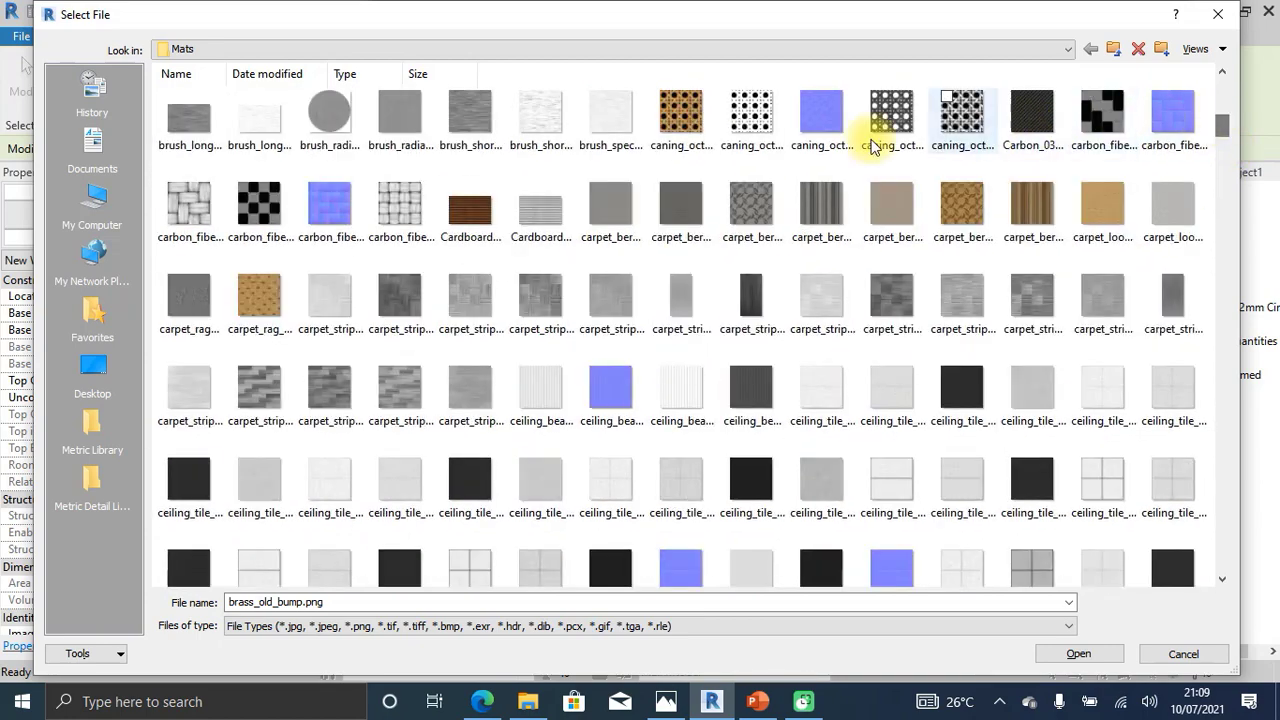
scroll(871, 280, up, 8)
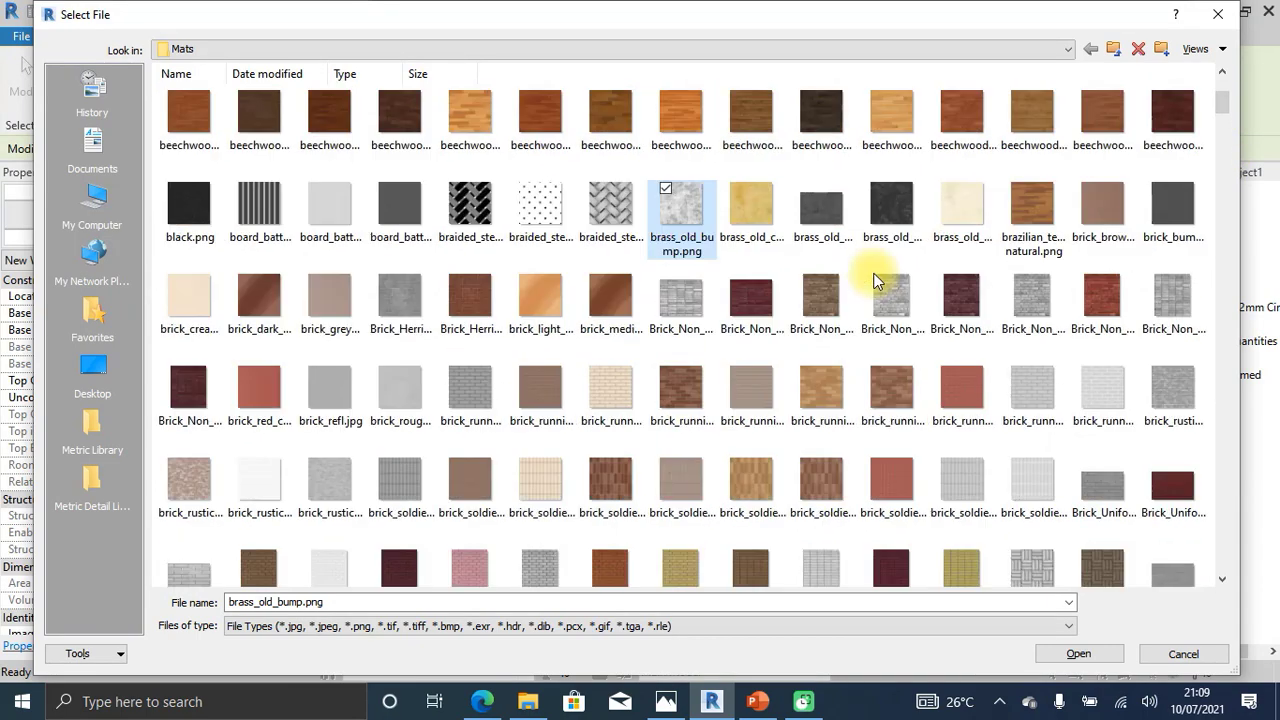
scroll(873, 280, up, 2)
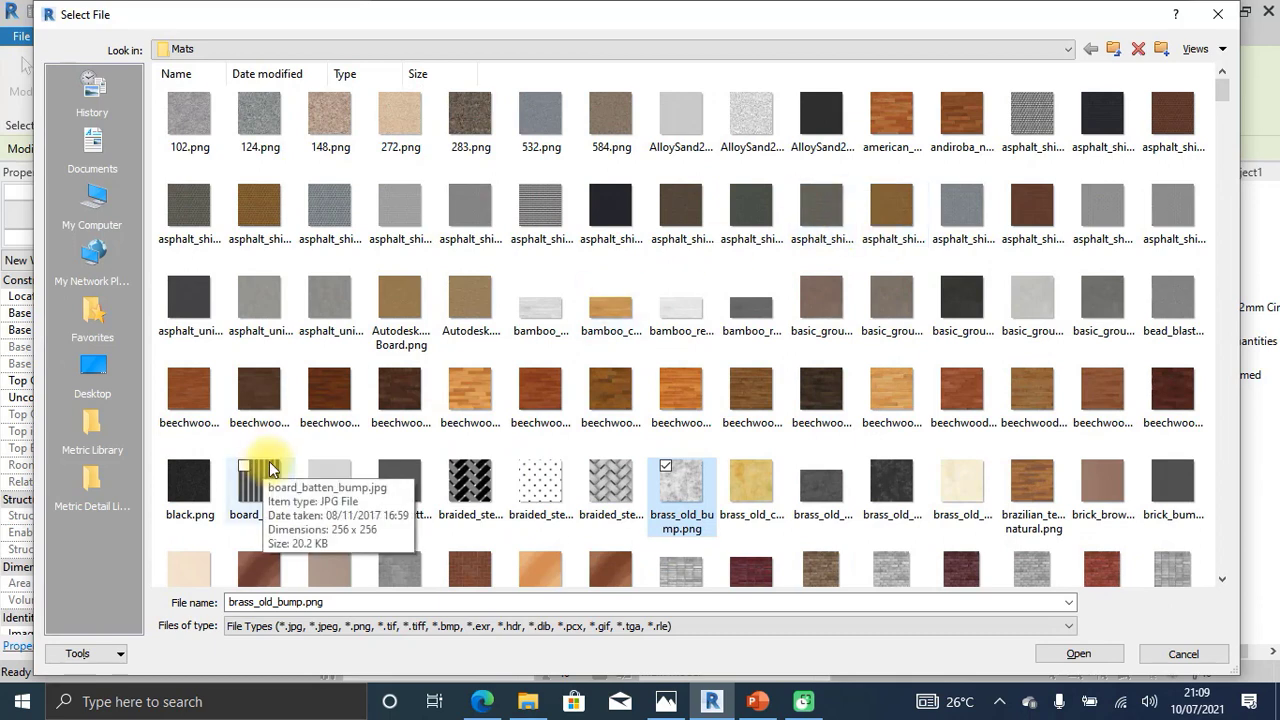
- Browse to the UnrealEngine folder under texture maps in Downloads and show its contents as large icons
click(94, 195)
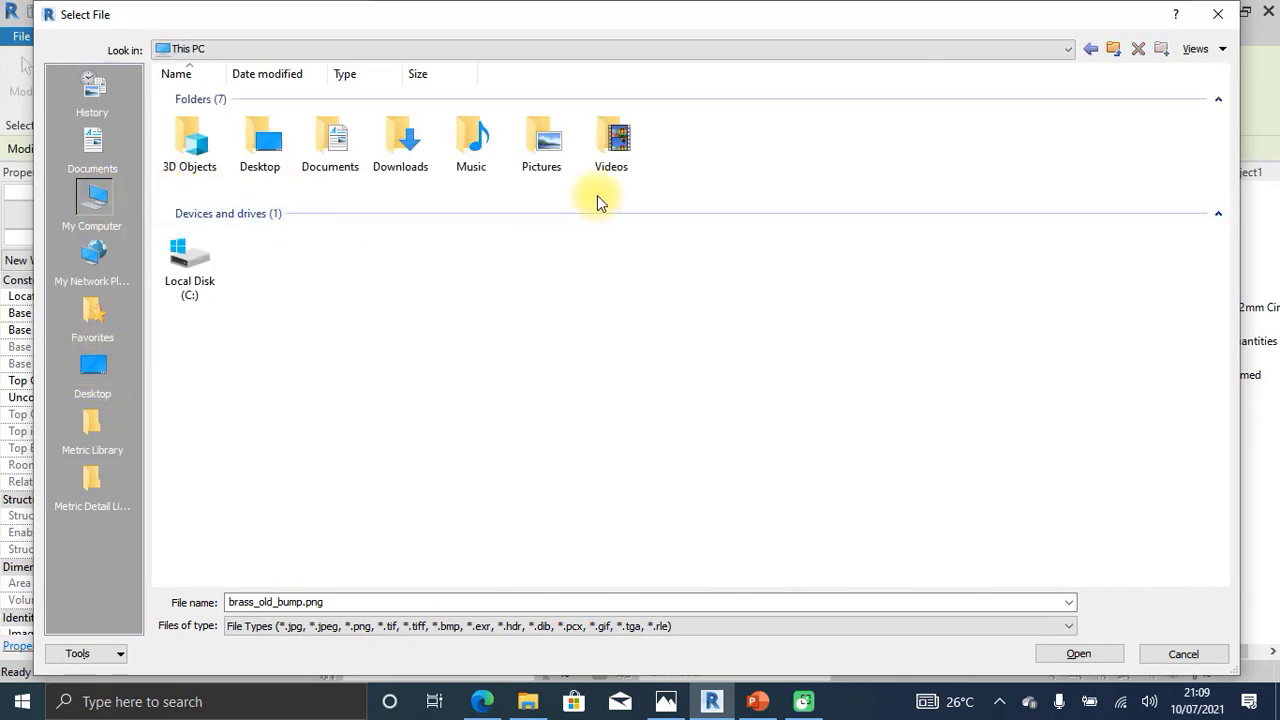
click(388, 143)
double_click(390, 145)
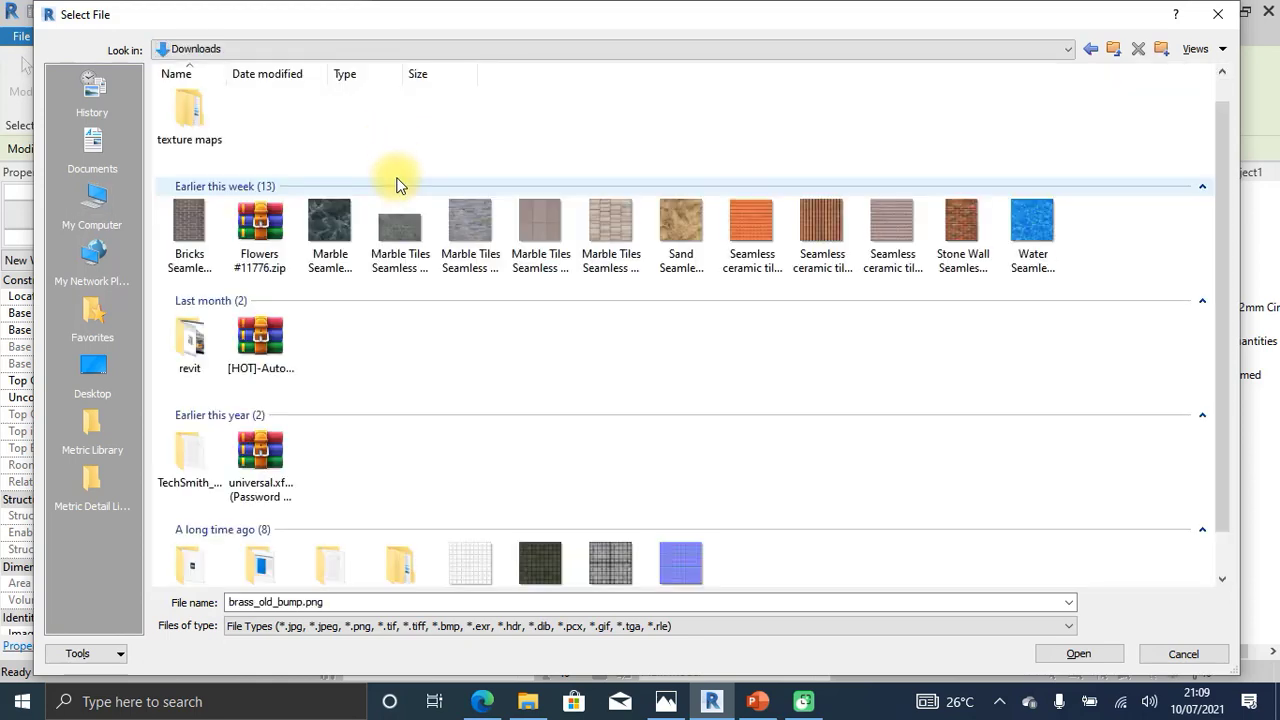
double_click(193, 111)
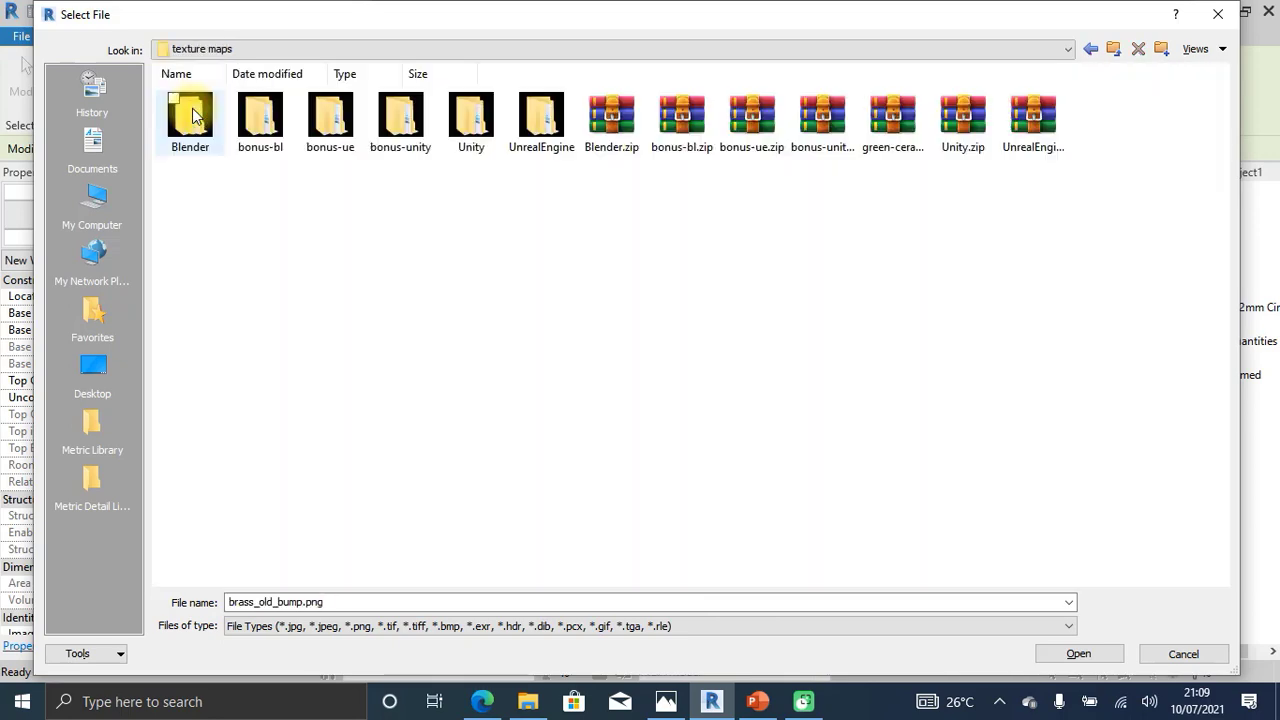
double_click(546, 125)
right_click(876, 238)
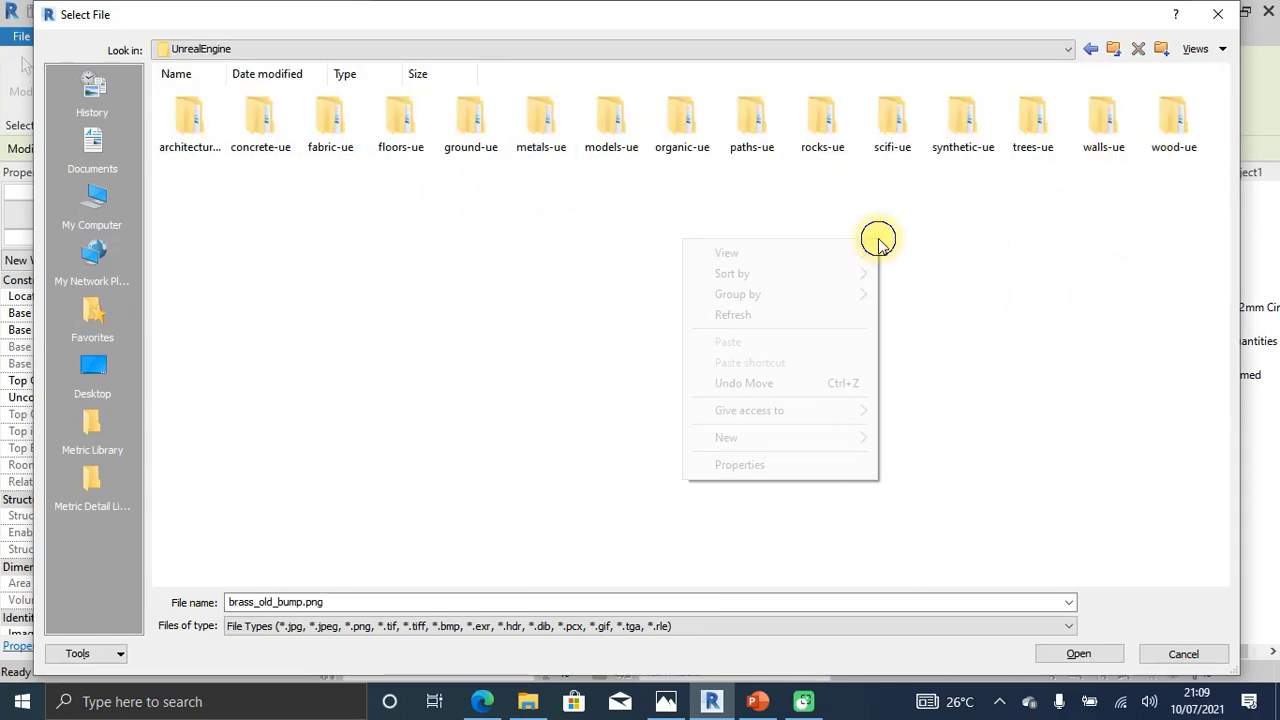
mouse_move(793, 260)
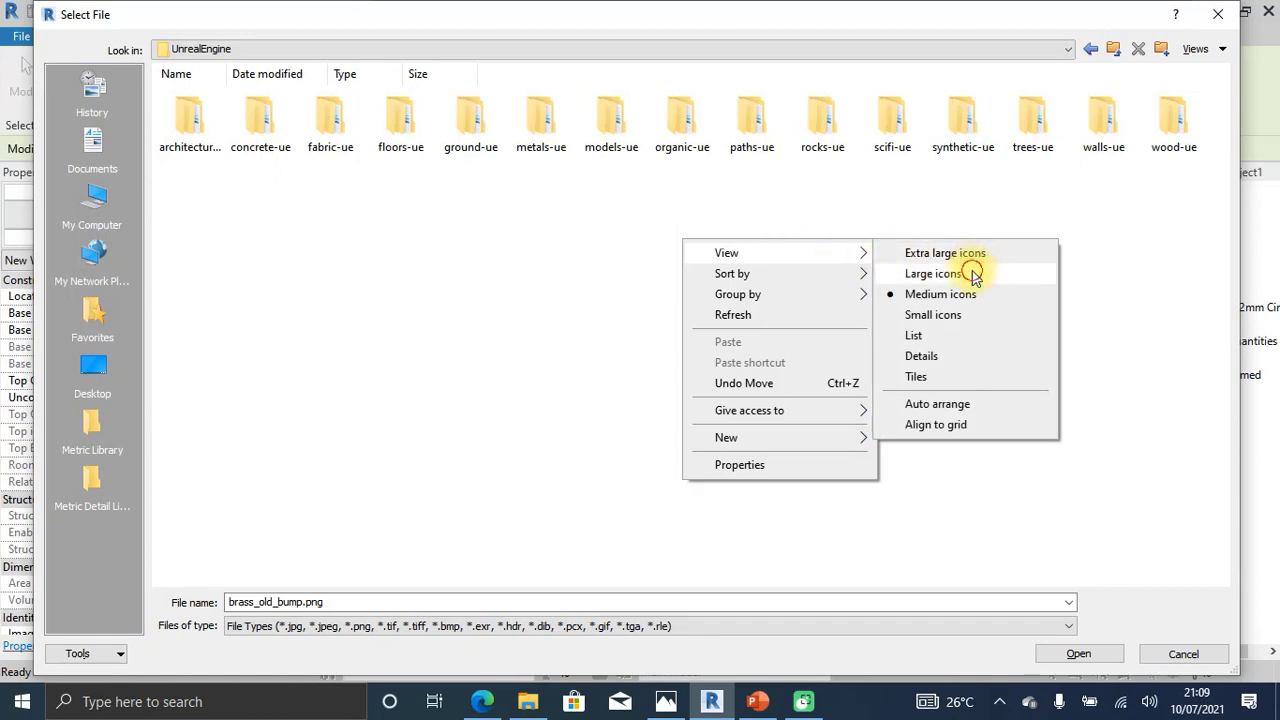
click(900, 273)
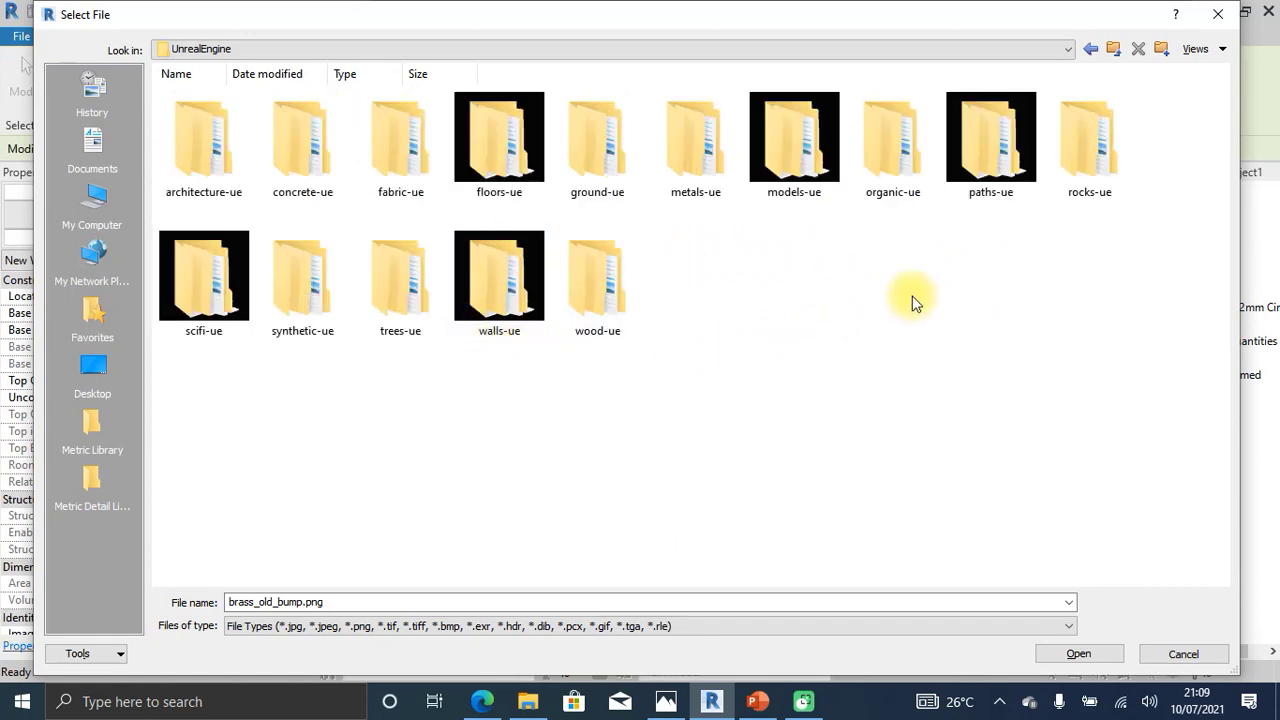
- Open the concrete-ue folder, enlarge its thumbnails to compare the textures, and enter the concrete3-ue folder
double_click(314, 169)
right_click(445, 189)
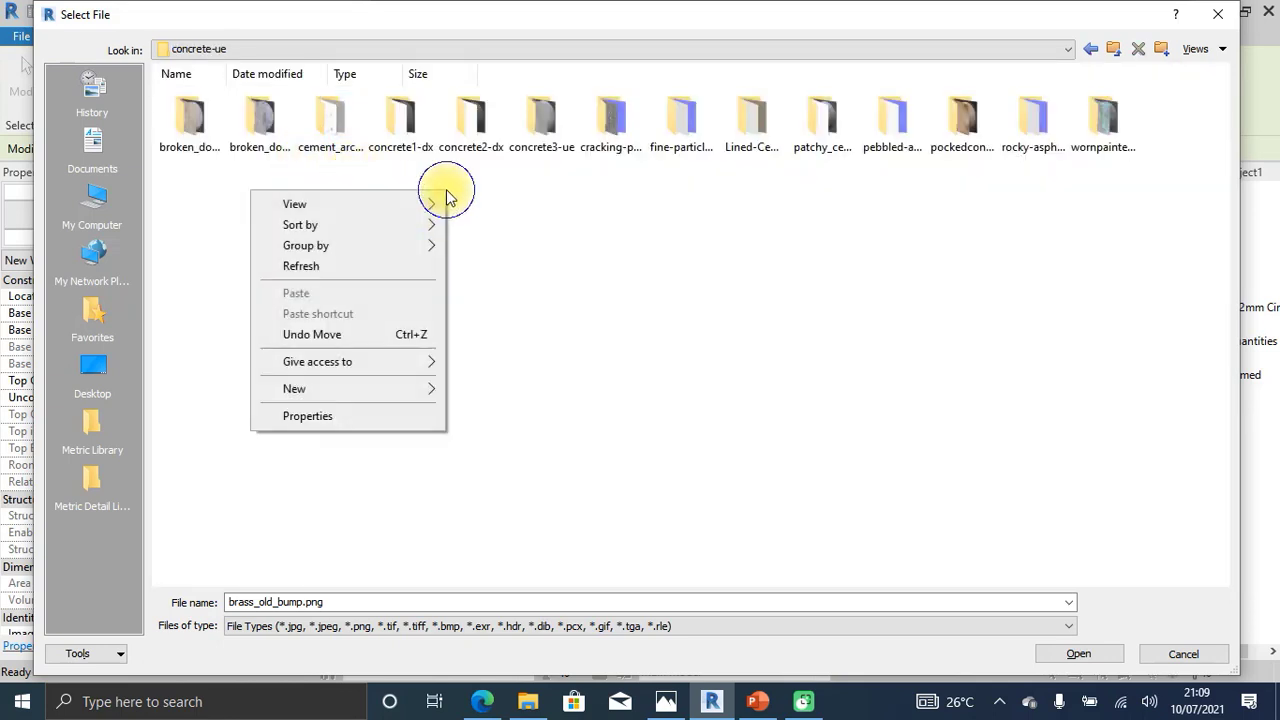
mouse_move(360, 202)
click(520, 204)
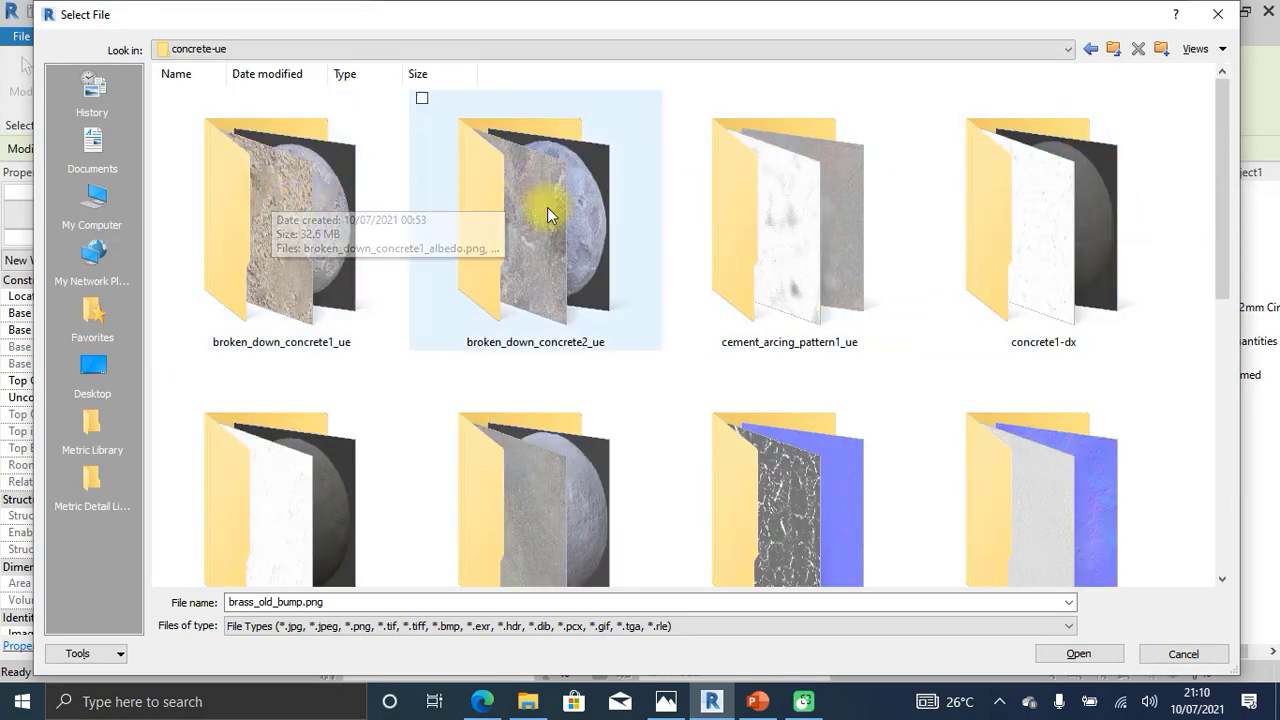
mouse_move(1224, 134)
mouse_down()
mouse_move(1220, 214)
mouse_move(1231, 143)
mouse_up()
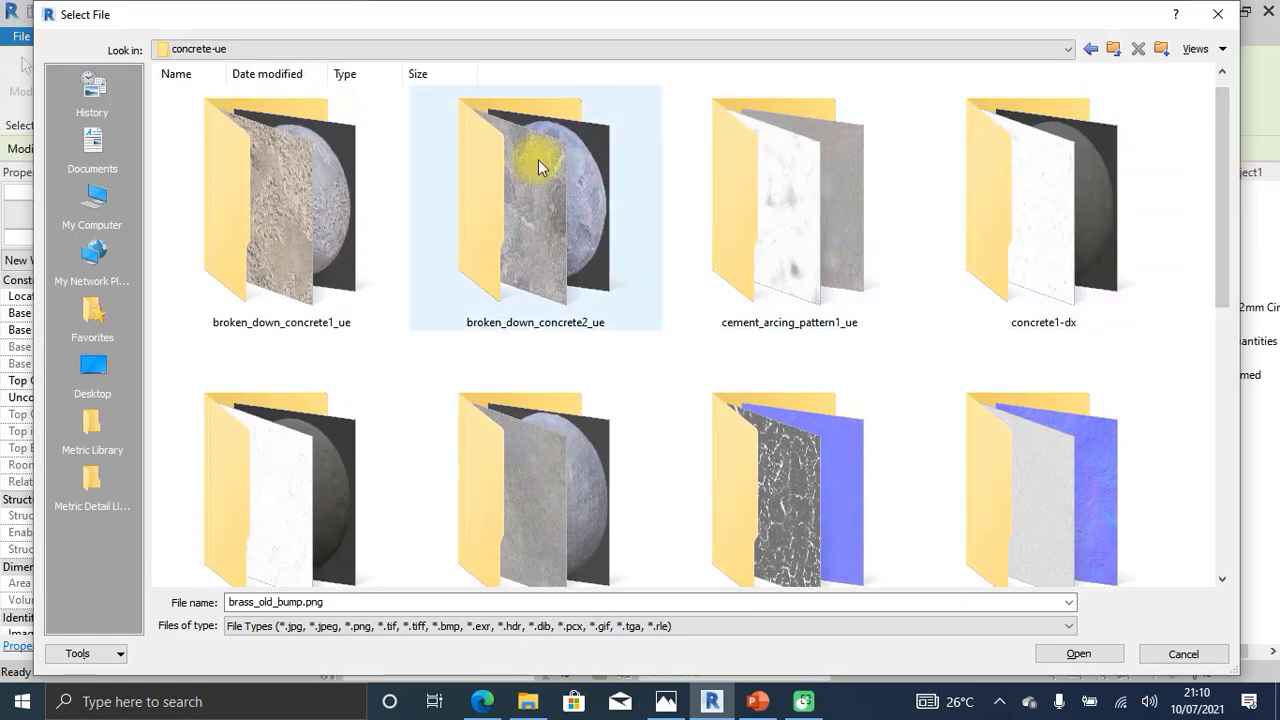
double_click(592, 435)
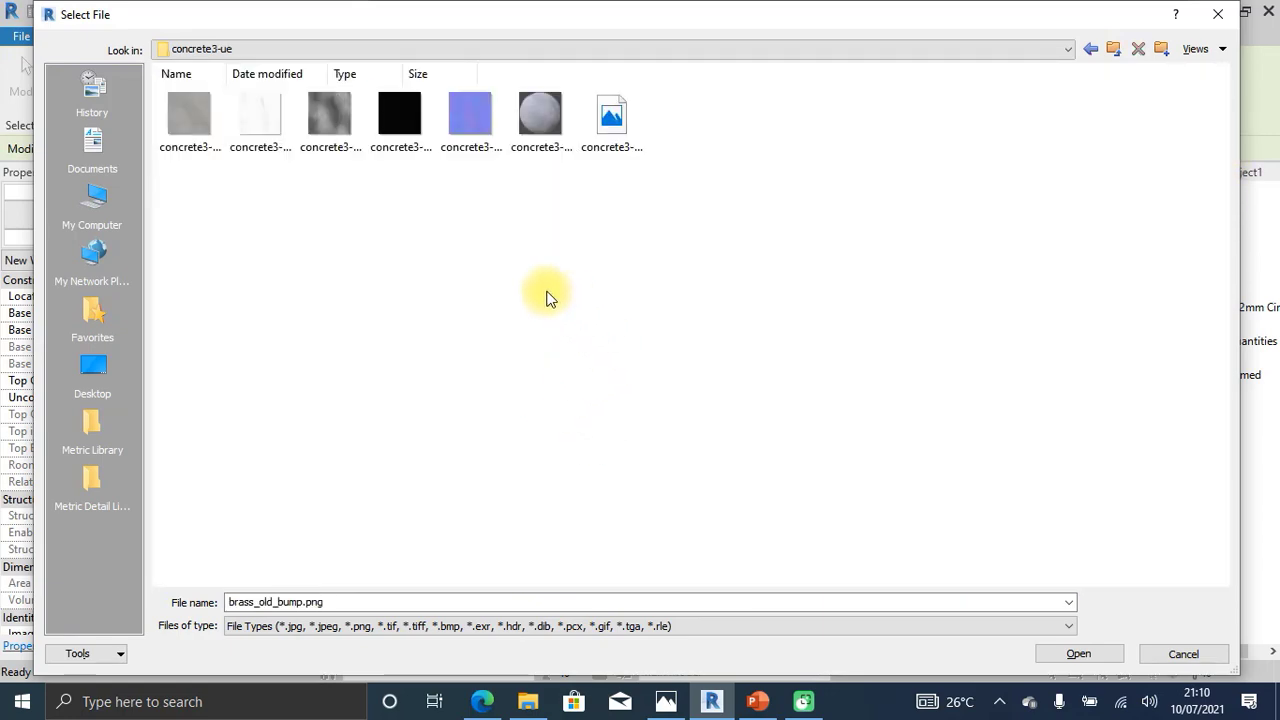
- Preview the concrete3-albedo.png texture full size in the Photos viewer, then return to the file selection
click(188, 118)
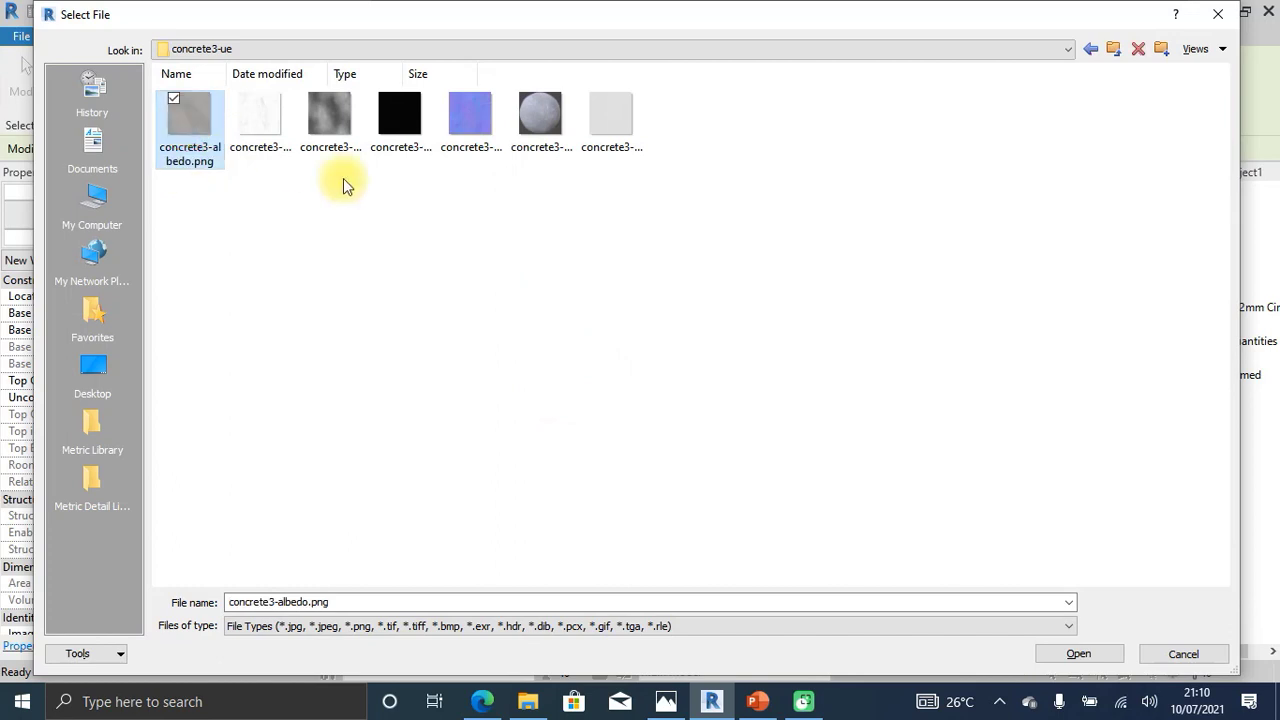
double_click(183, 115)
right_click(183, 115)
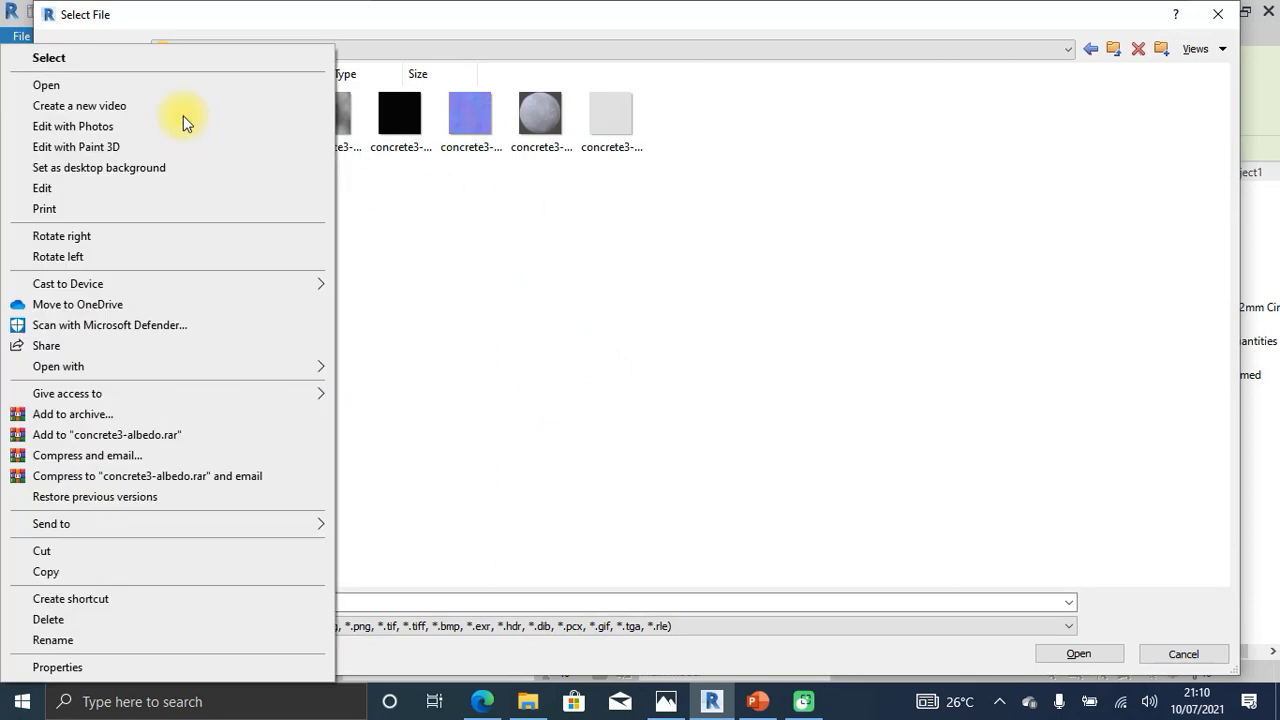
click(179, 80)
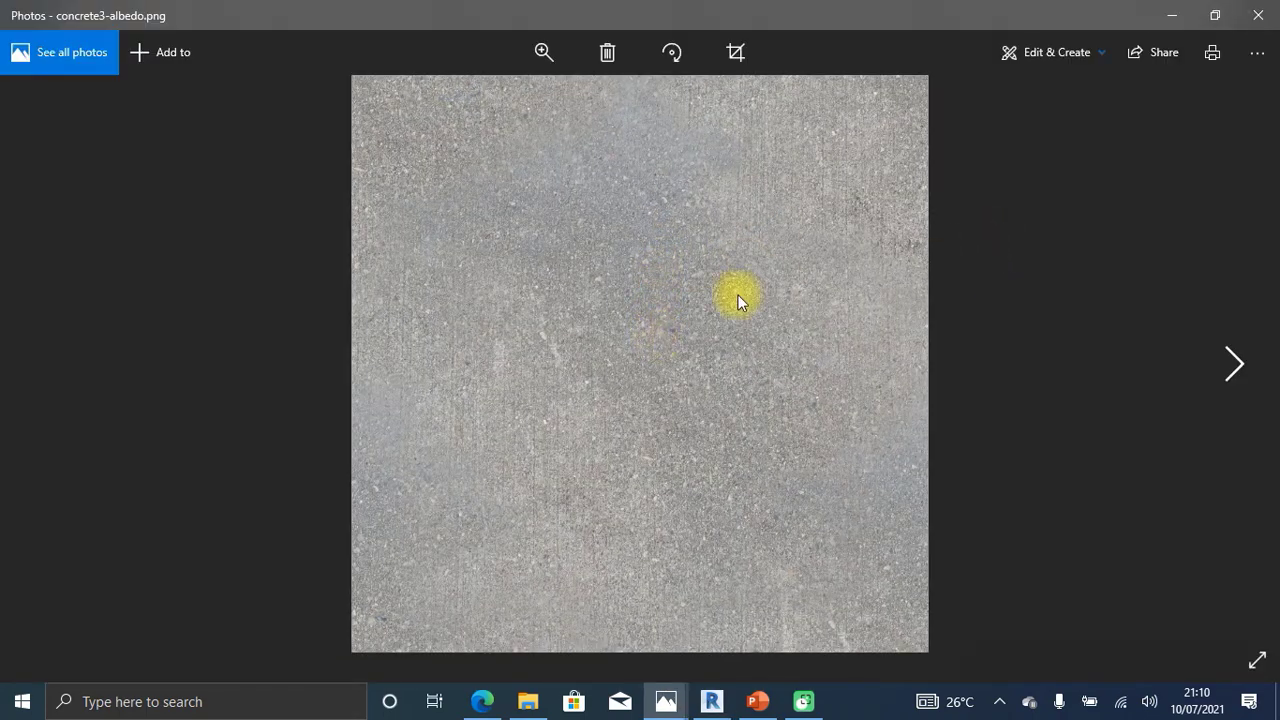
click(1257, 15)
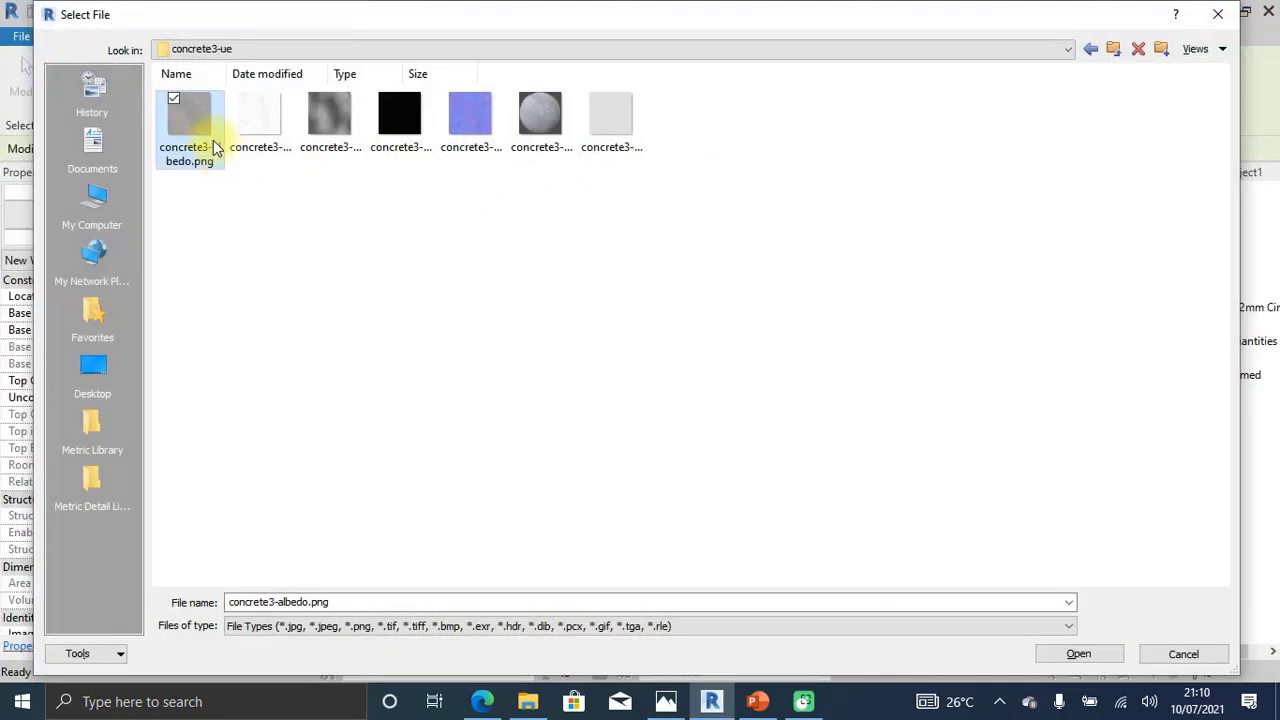
- Load concrete3-albedo.png as the material's appearance image and assign the 150mm Ext wall material to the 150 mm layer
click(1078, 653)
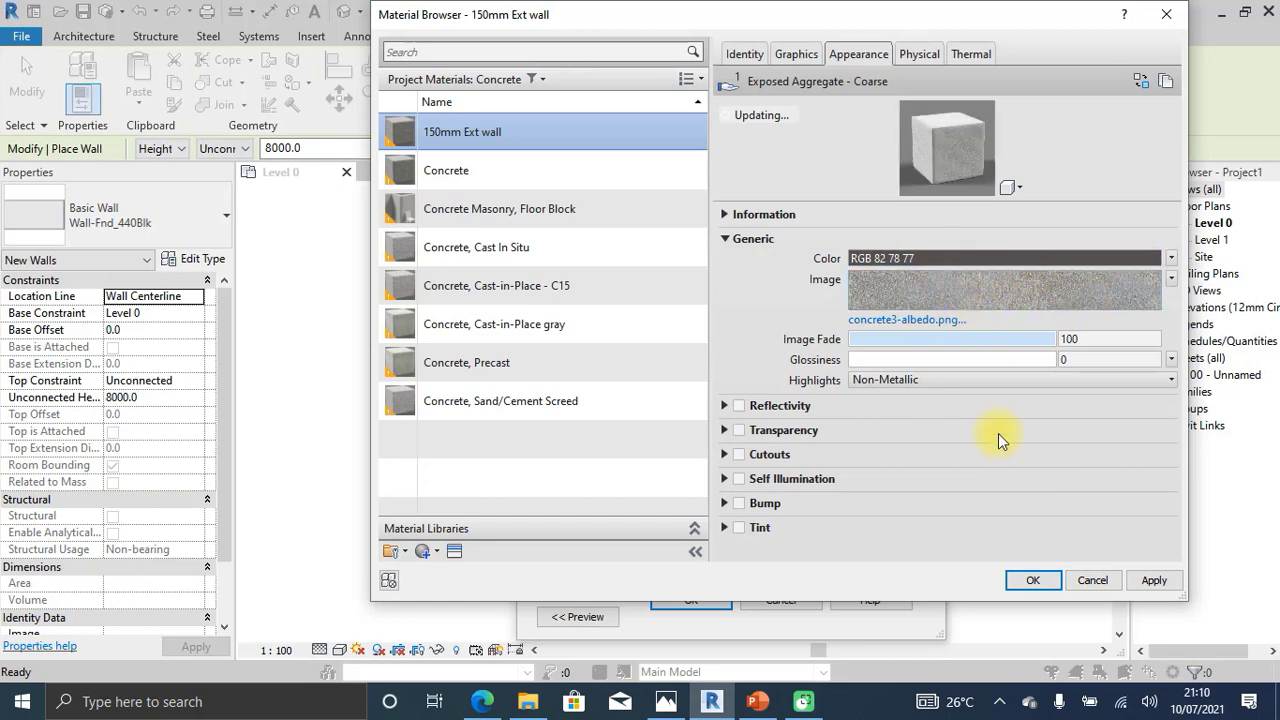
click(1154, 580)
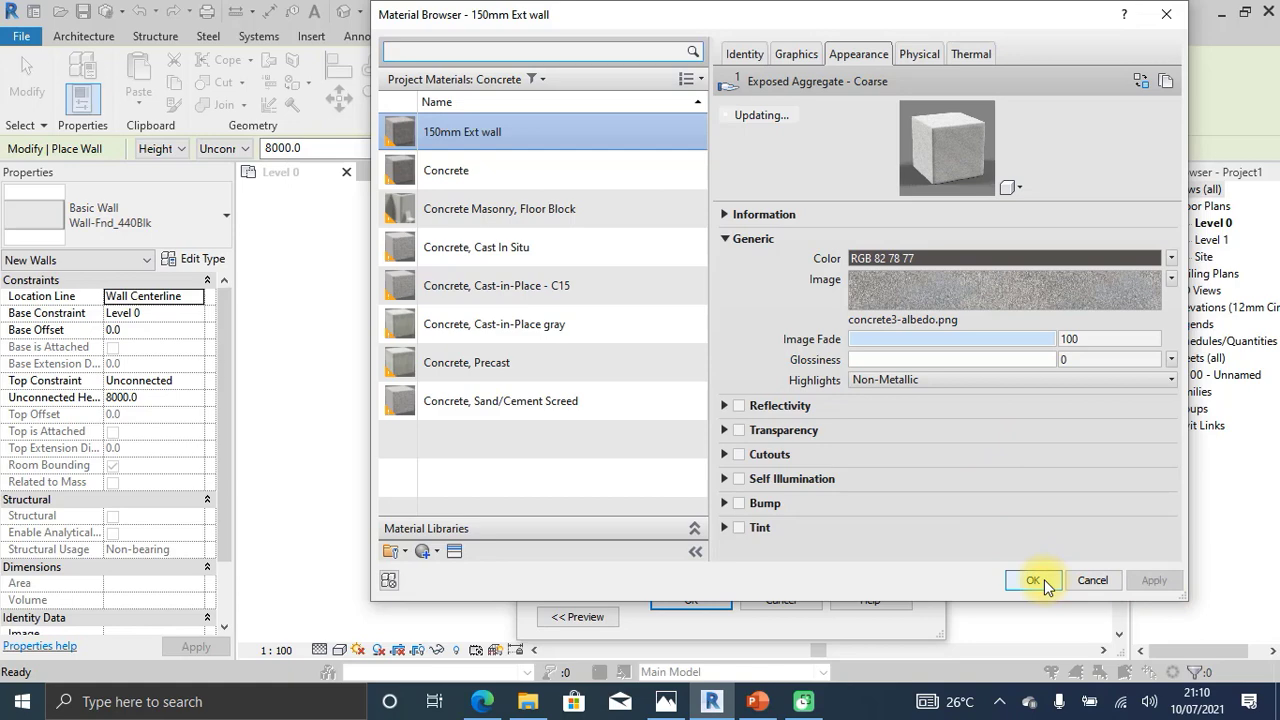
click(1036, 580)
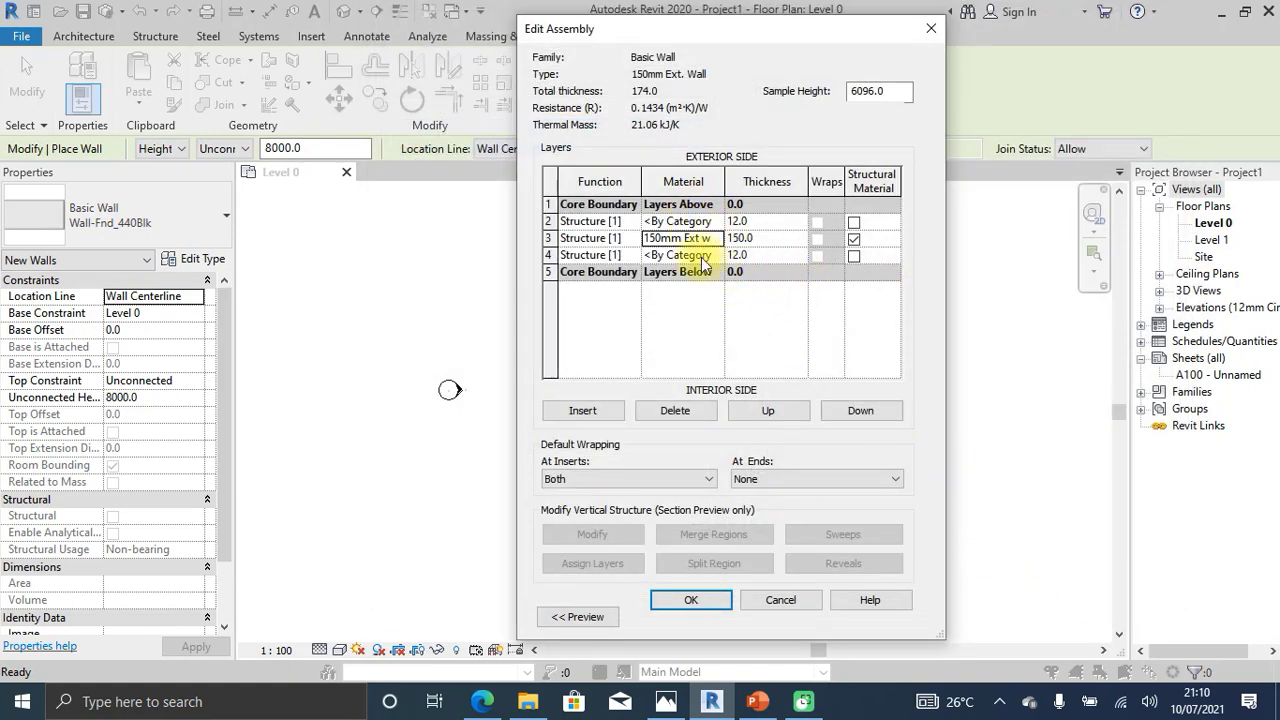
- Accept the layer structure, review the type parameters, and confirm 150mm Ext. Wall as the wall type for placement
click(680, 222)
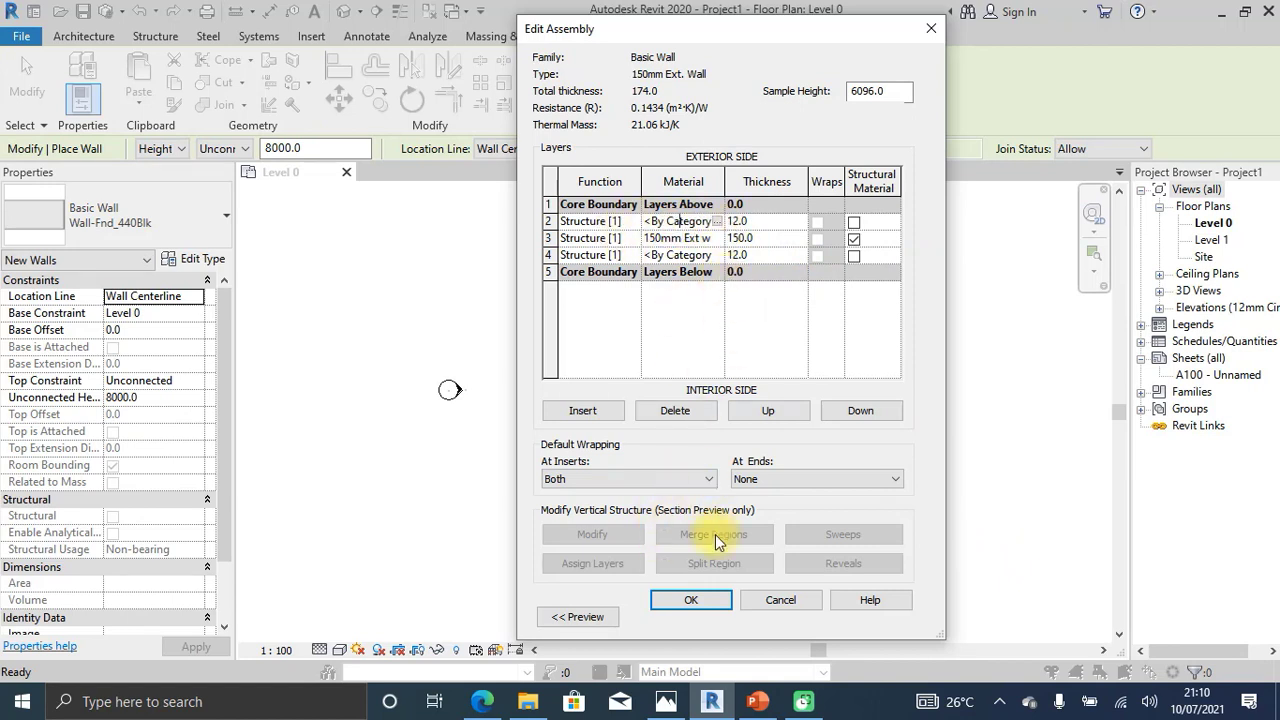
click(691, 600)
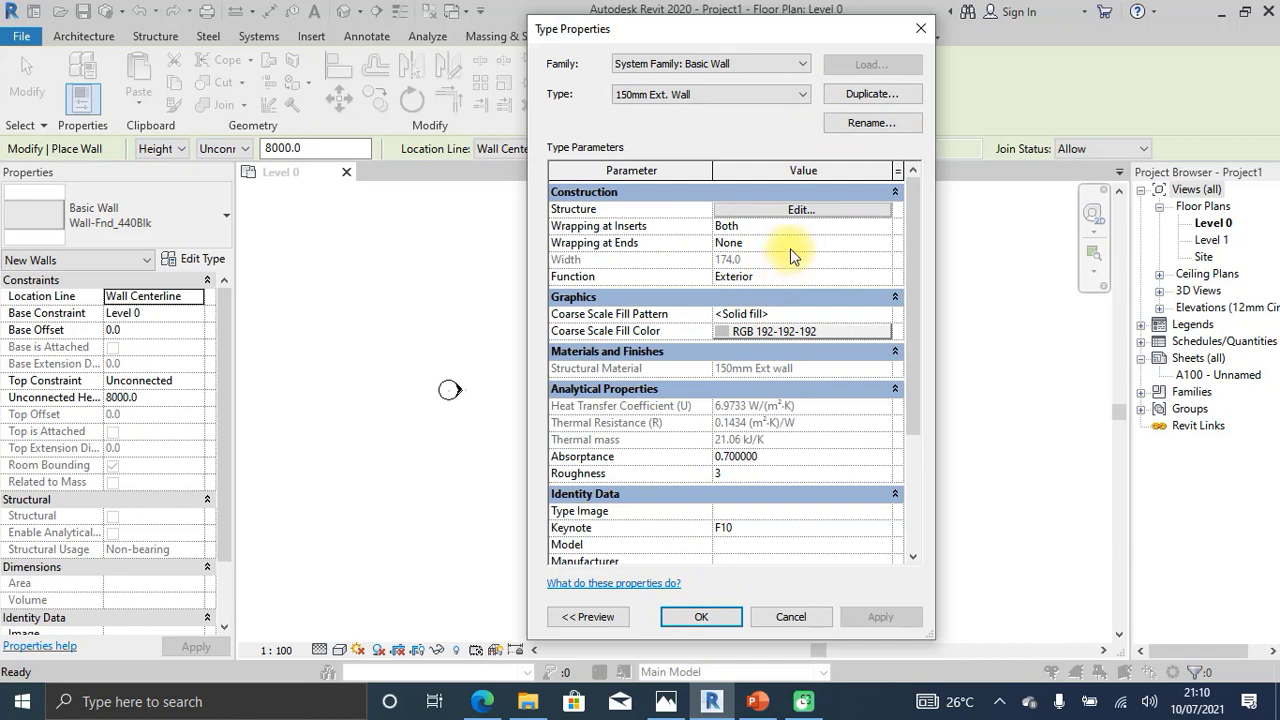
scroll(790, 248, down, 1)
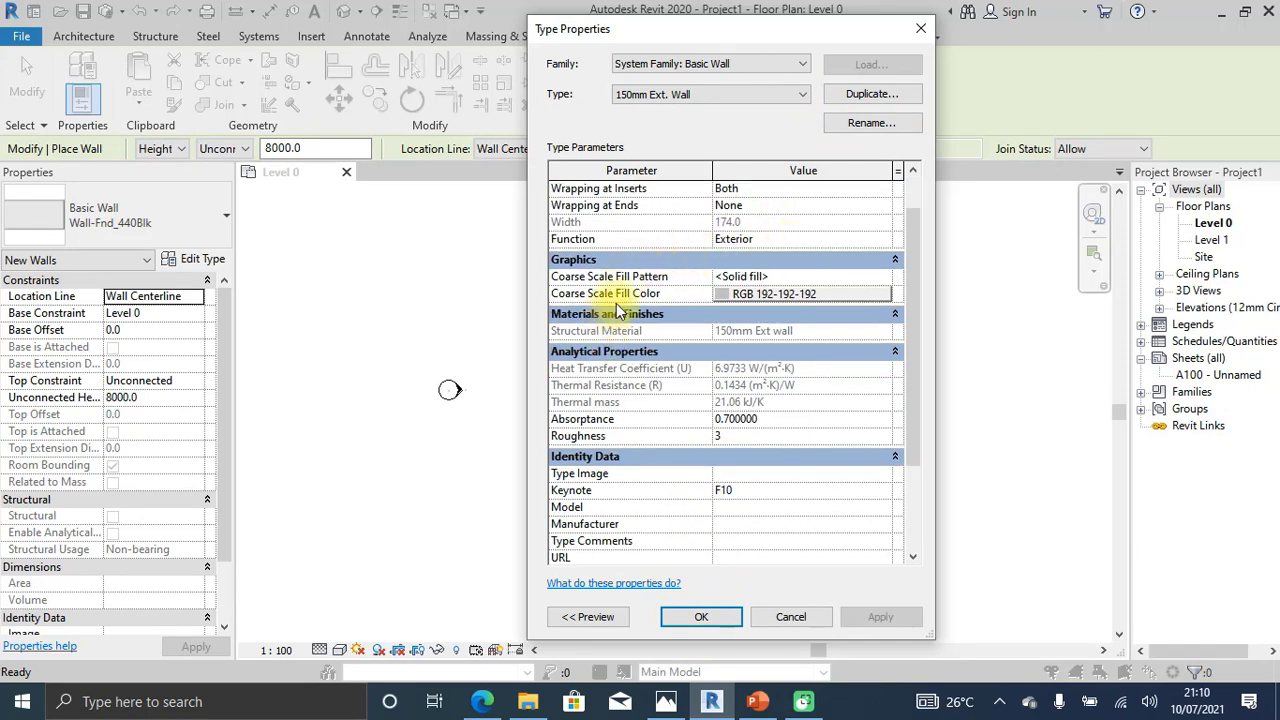
mouse_move(641, 335)
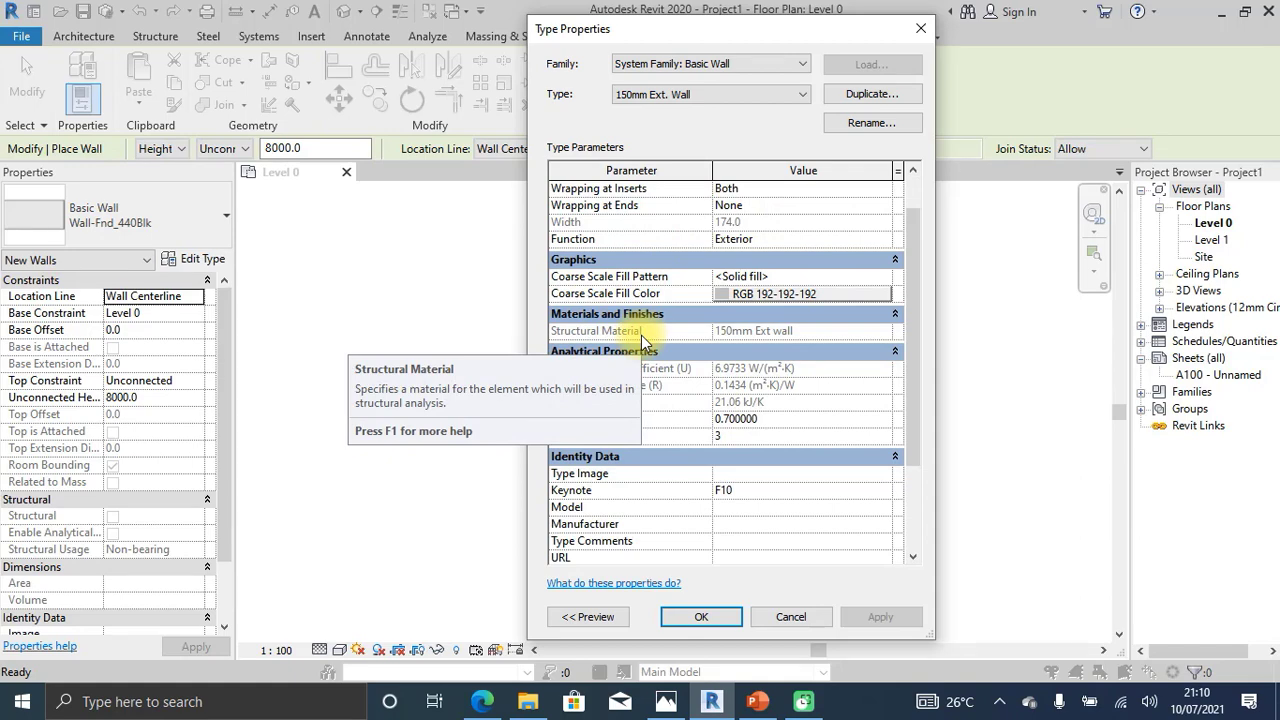
scroll(641, 335, up, 1)
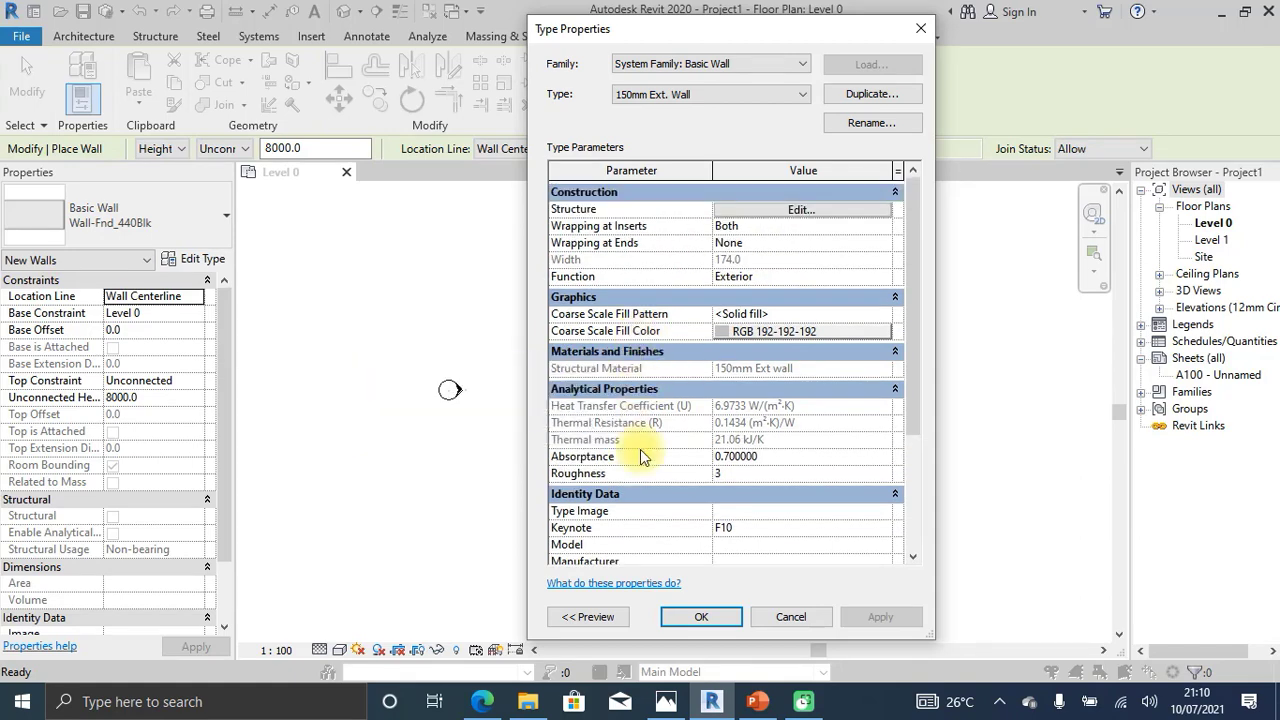
click(701, 617)
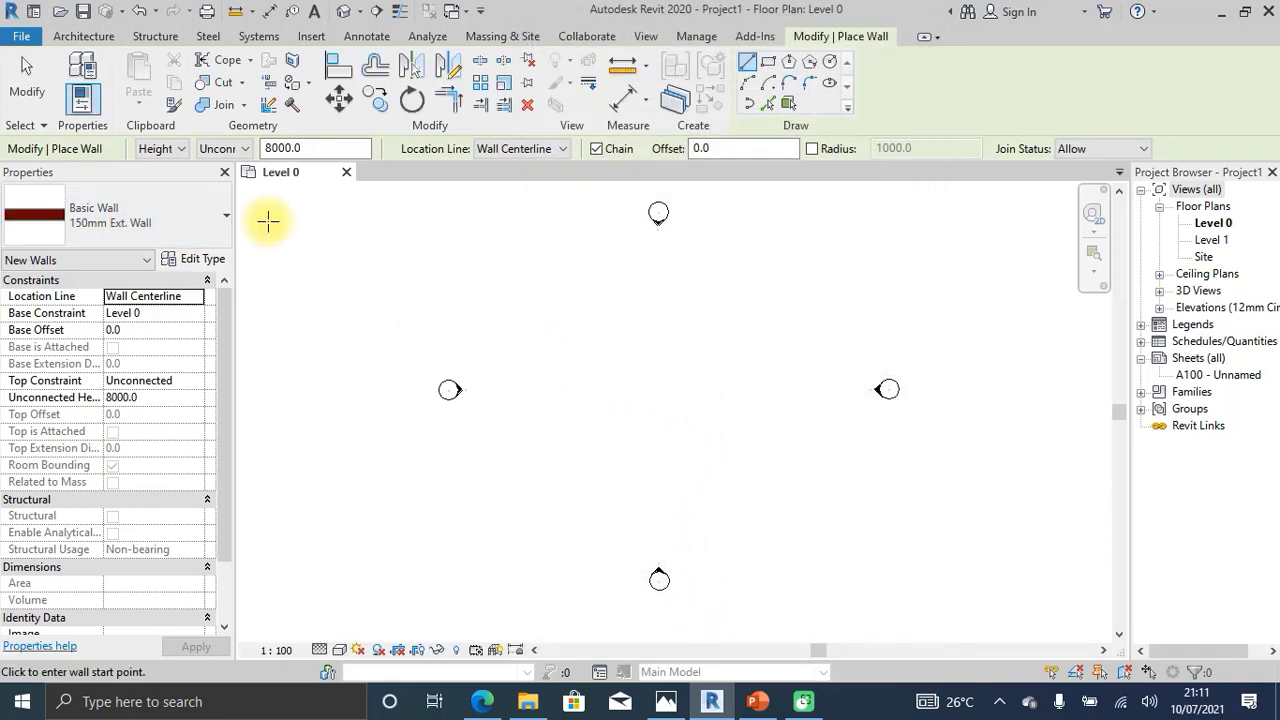
middle_drag(425, 300, 386, 306)
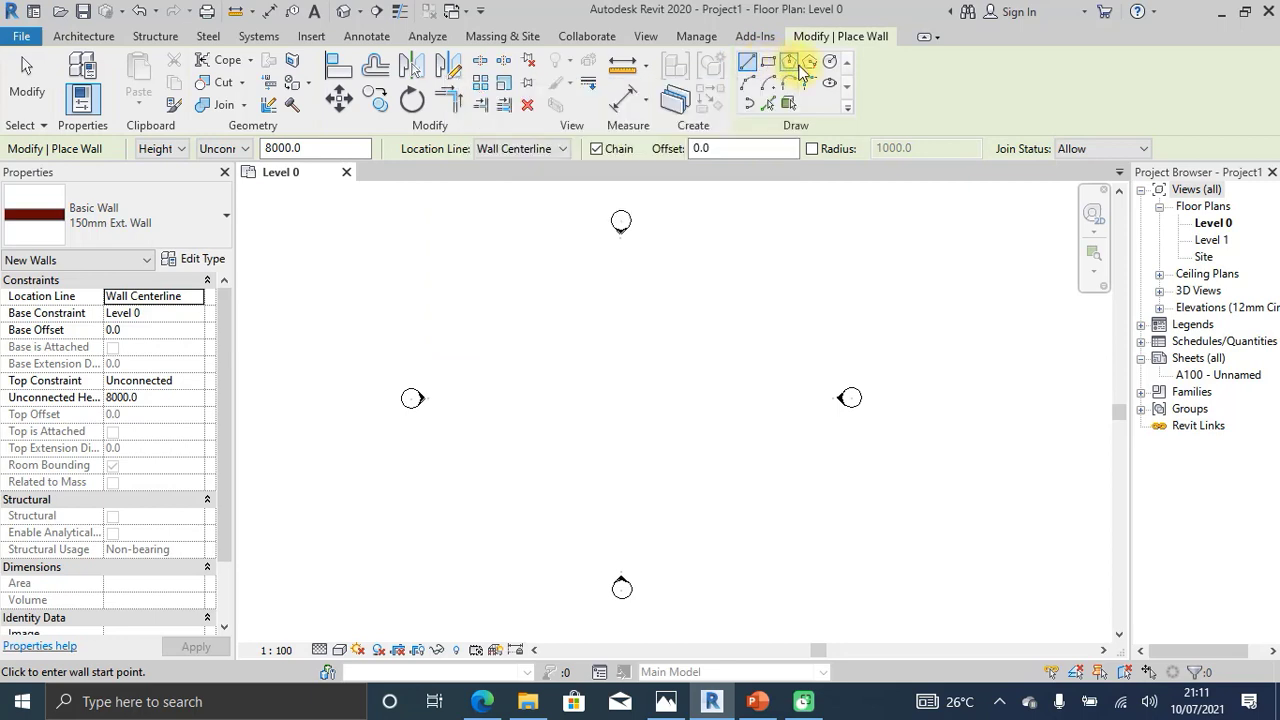
click(747, 63)
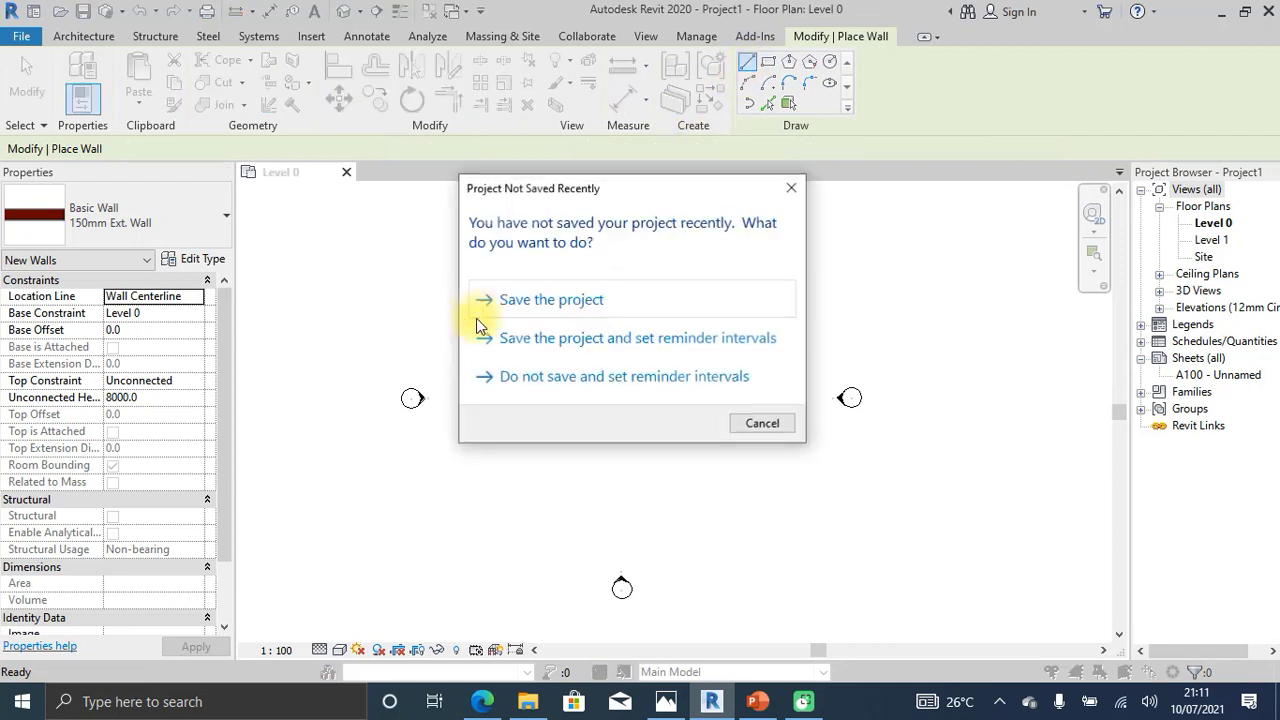
click(793, 188)
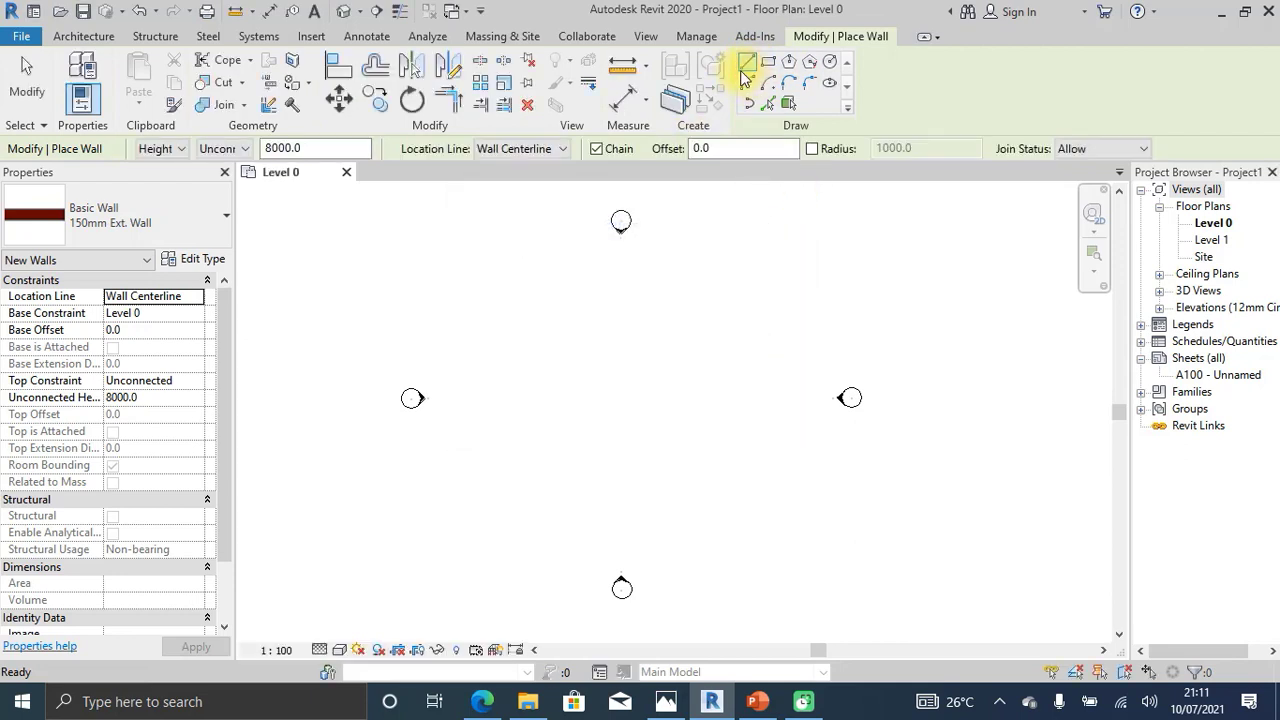
click(431, 289)
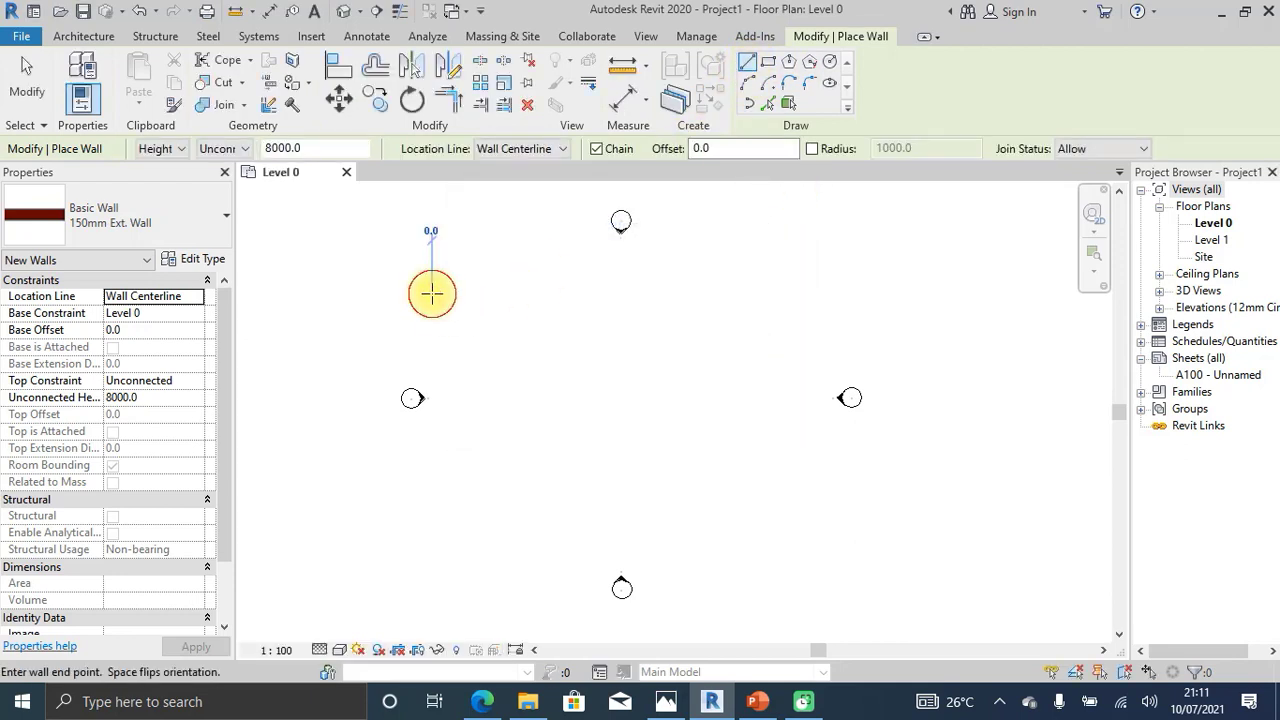
scroll(563, 292, up, 2)
scroll(438, 289, up, 6)
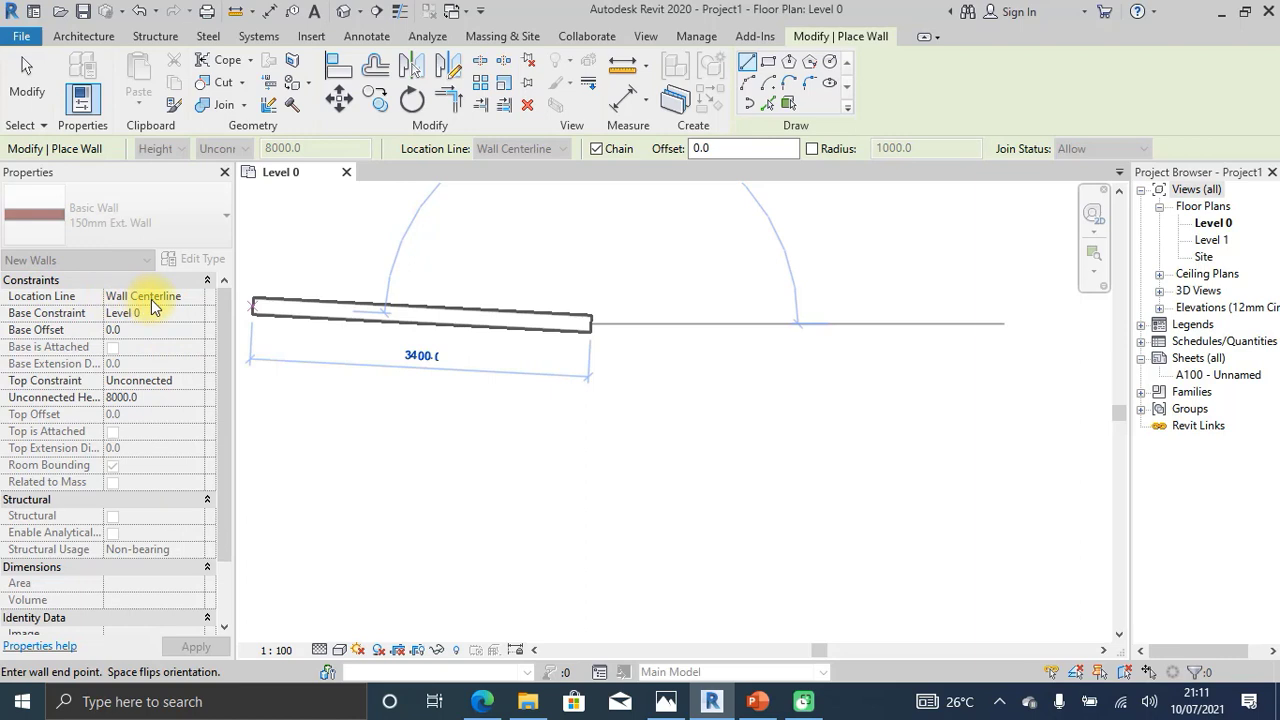
key(Escape)
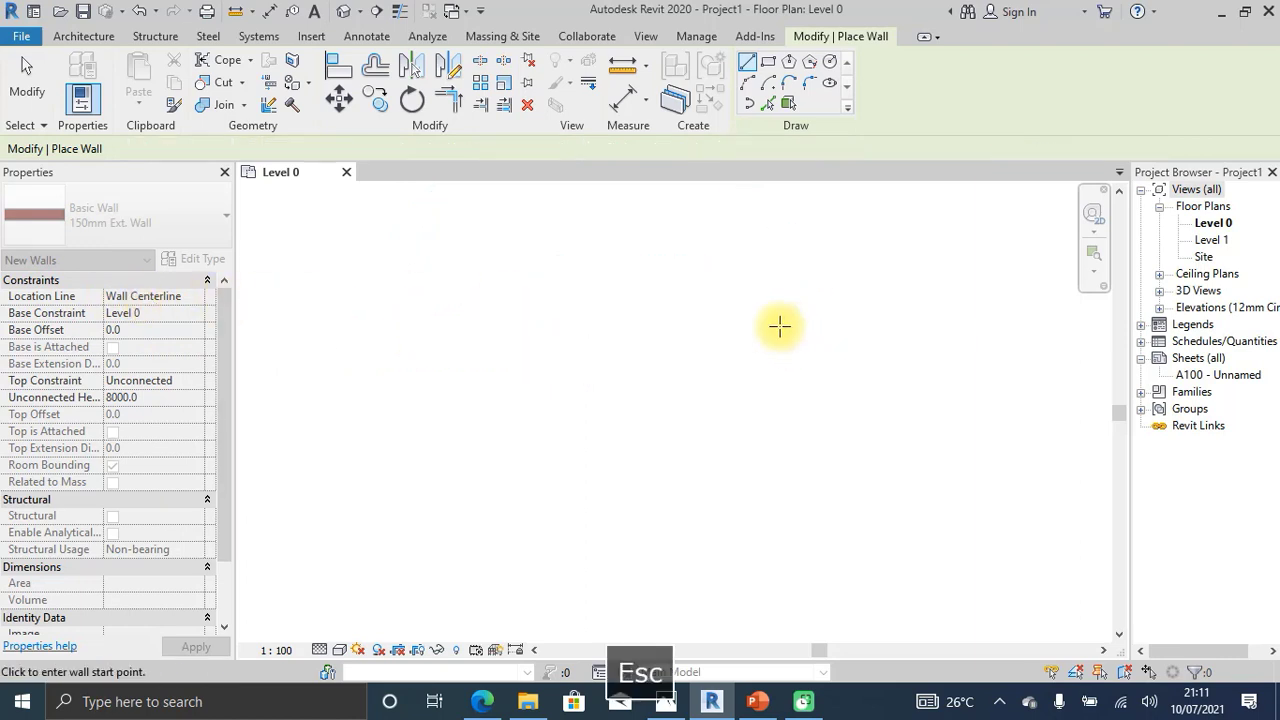
- Choose Wall Centerline as the location line and try out a horizontal wall segment in the Level 0 plan
click(178, 297)
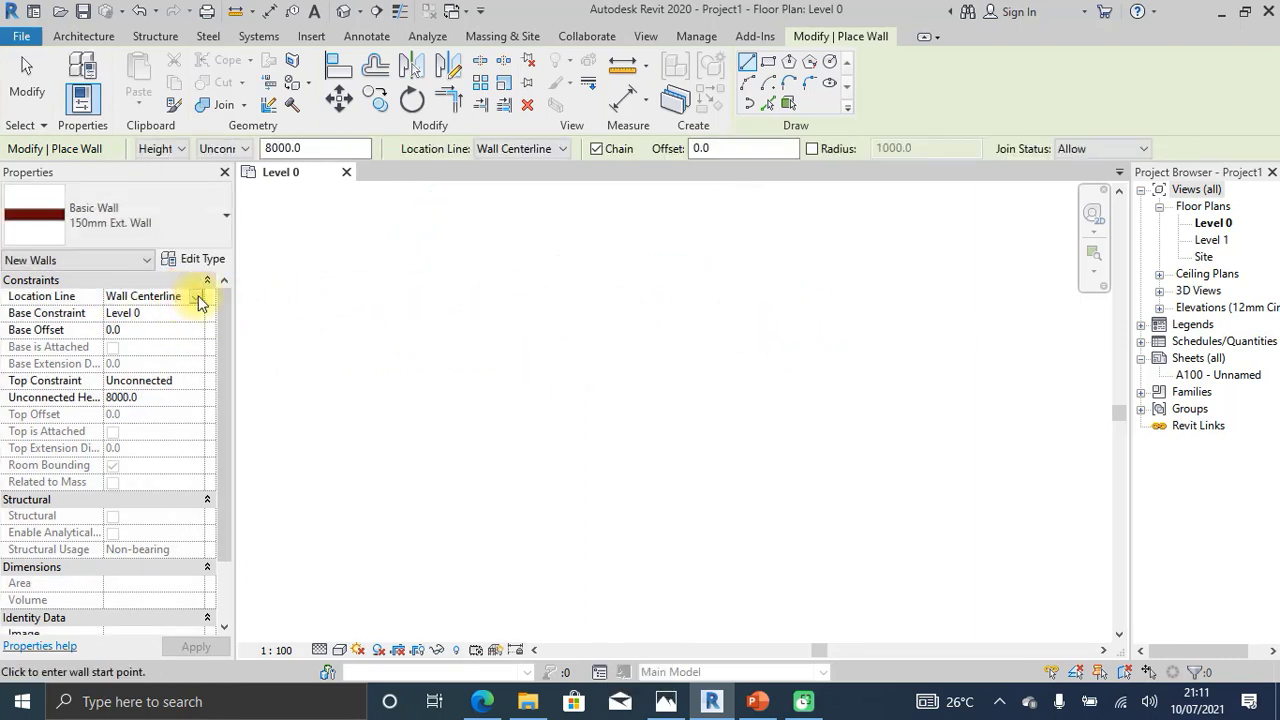
click(198, 300)
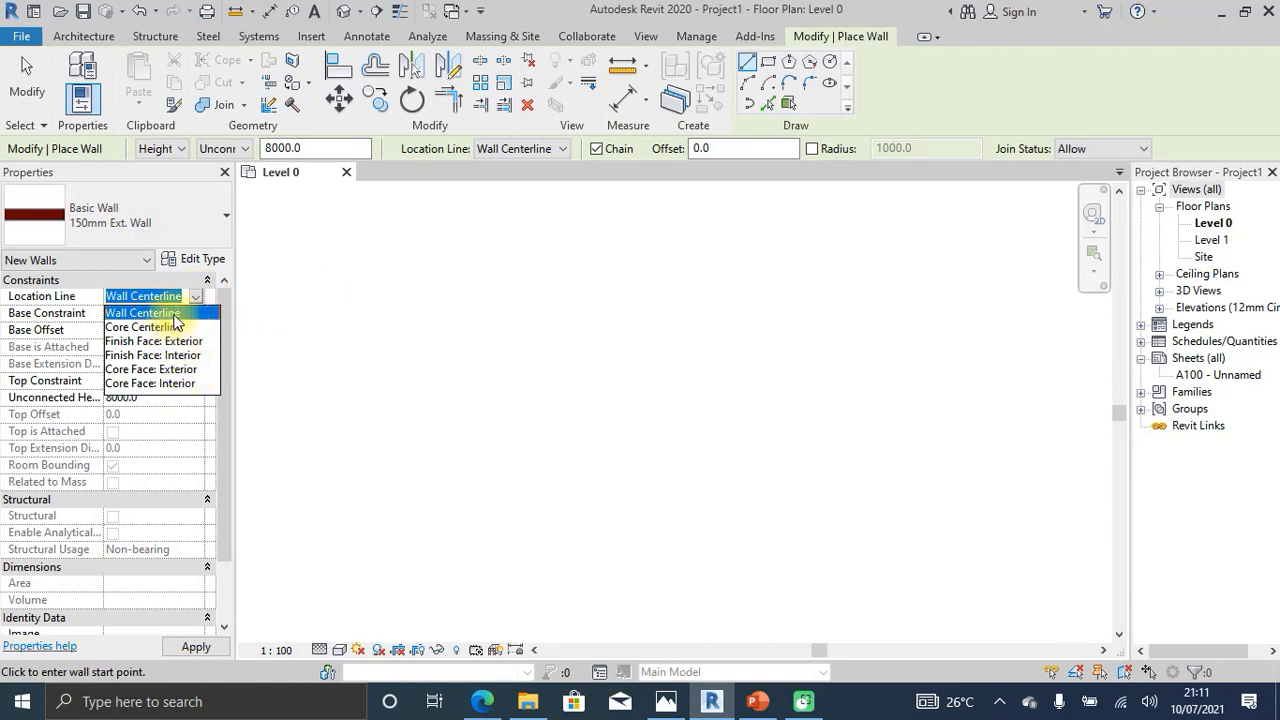
click(174, 314)
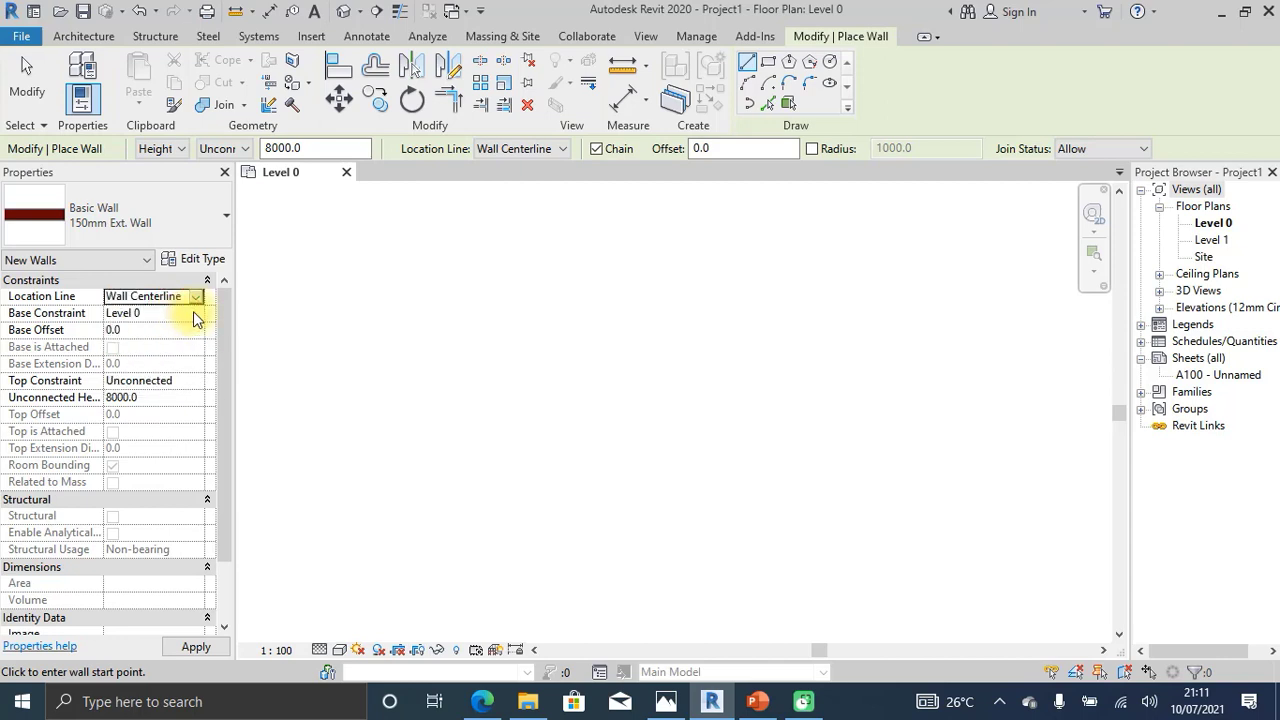
click(465, 326)
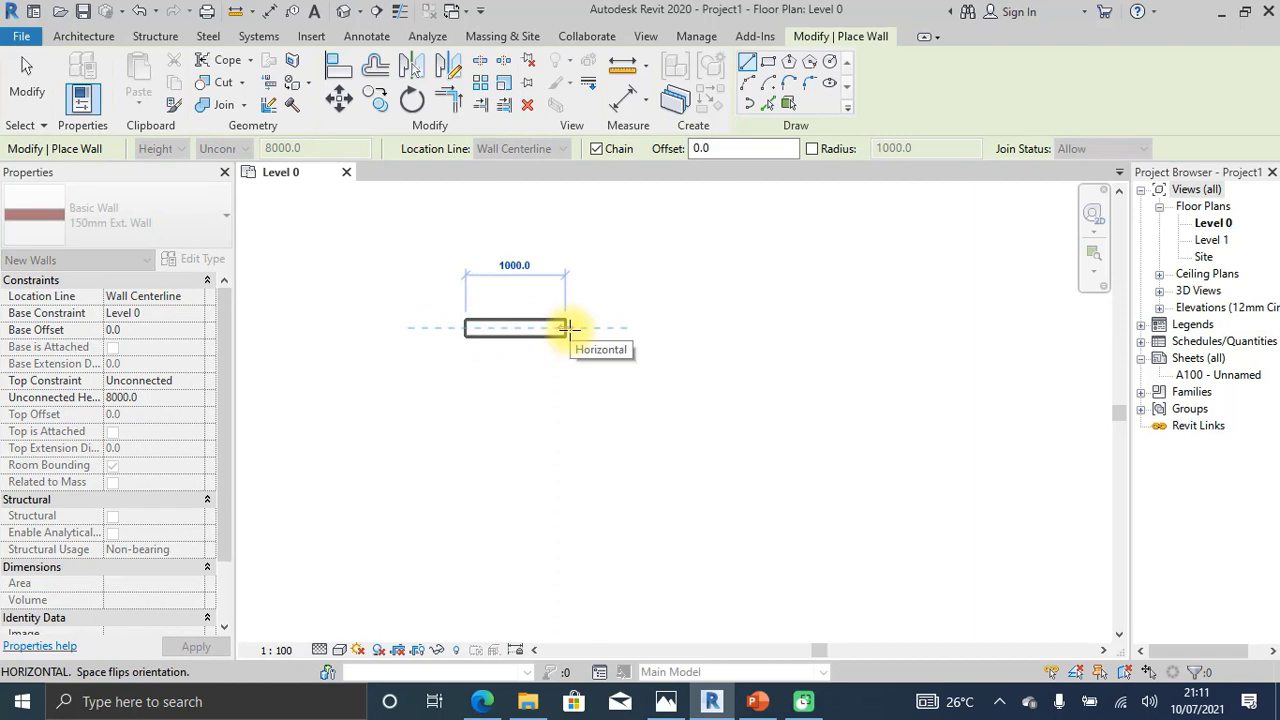
key(Escape)
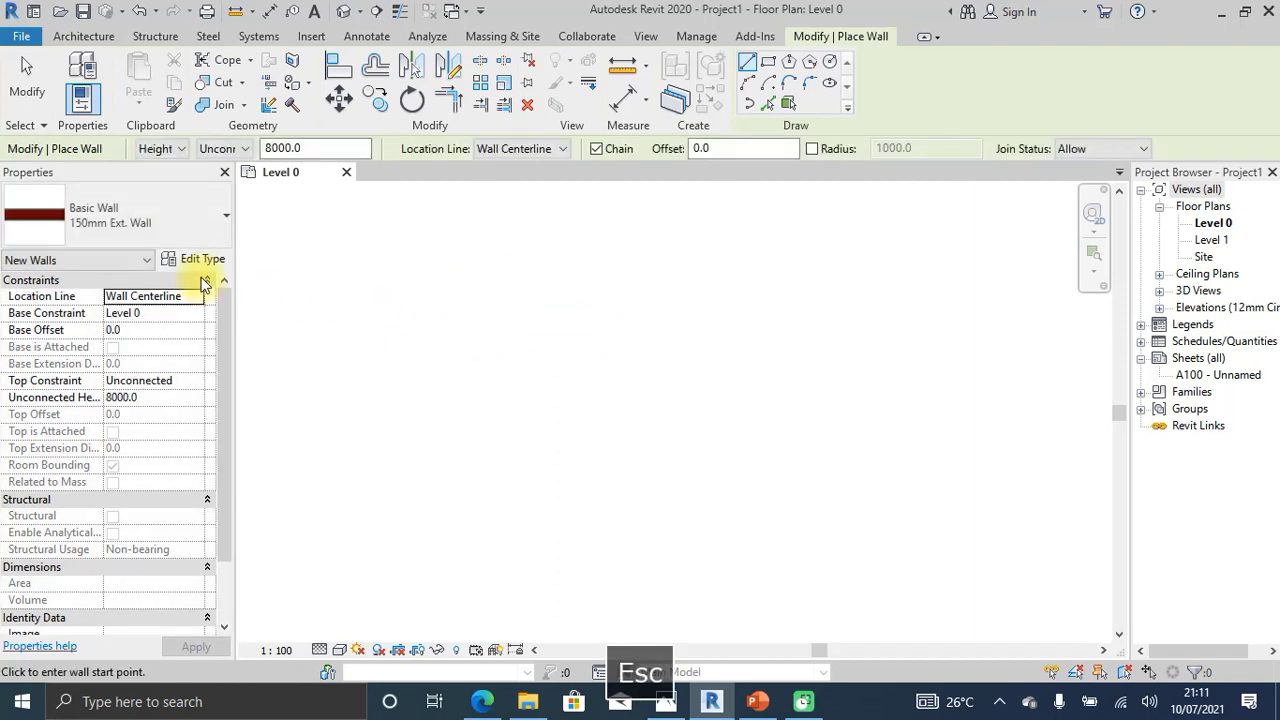
- Try out Finish Face: Exterior as the location line with a horizontal wall segment in the plan
click(185, 296)
click(196, 298)
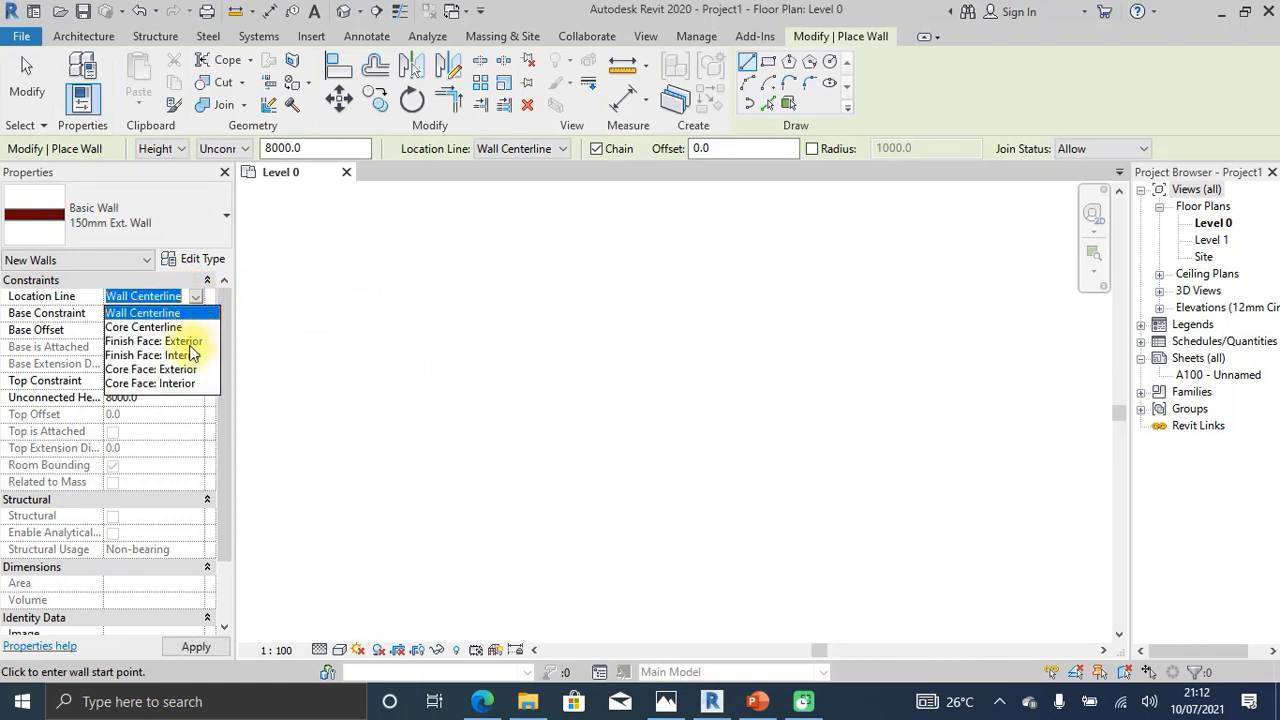
click(189, 343)
click(386, 307)
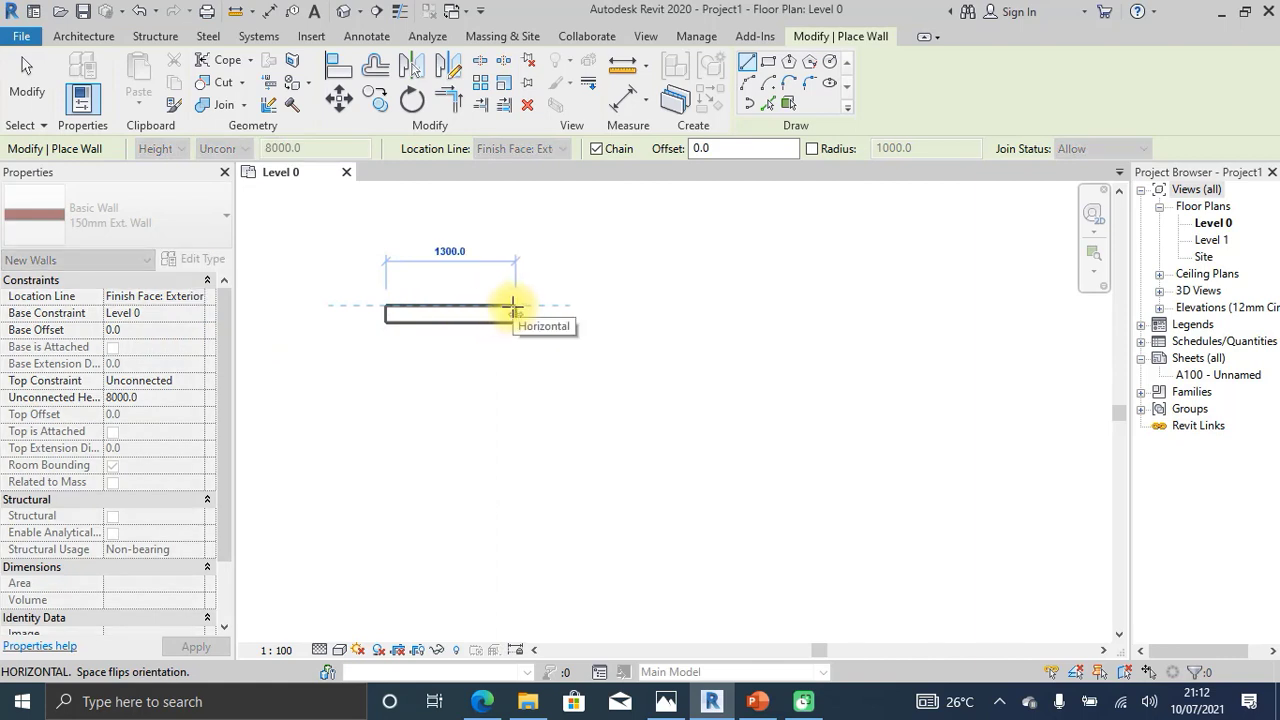
key(Escape)
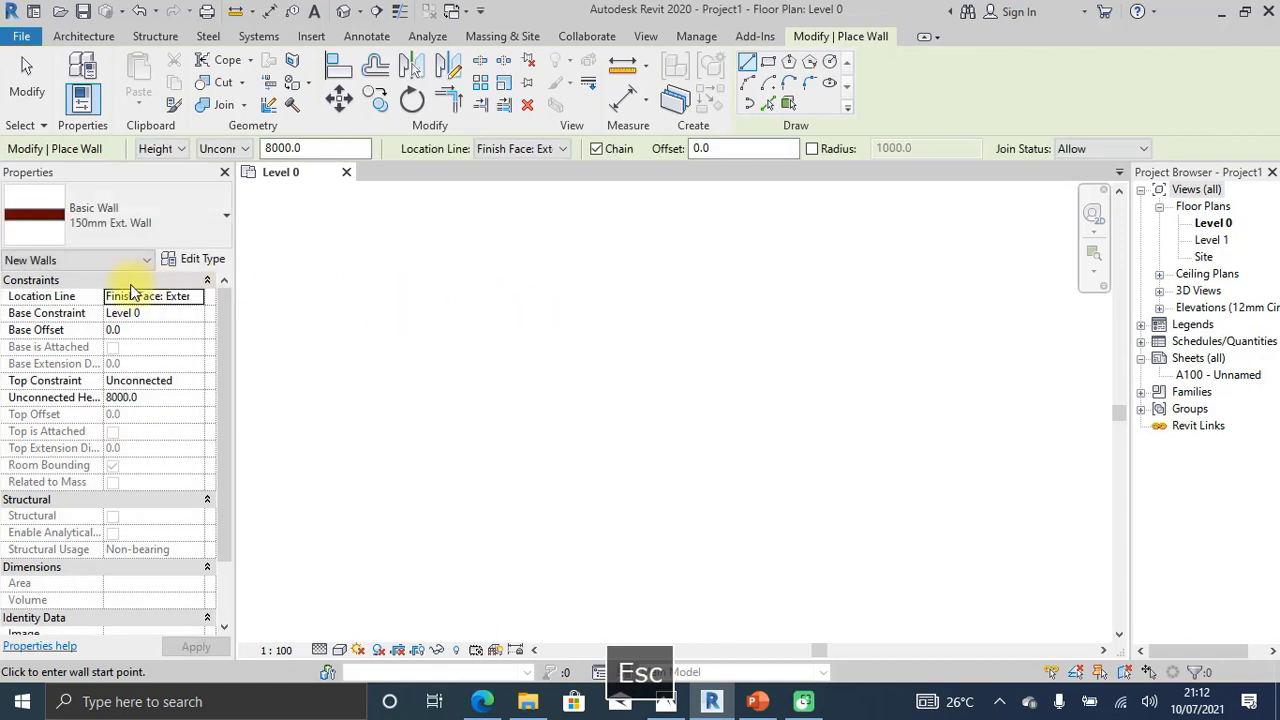
- Set the location line to Wall Centerline and draw a straight horizontal wall about 4400 mm long
click(160, 296)
click(197, 297)
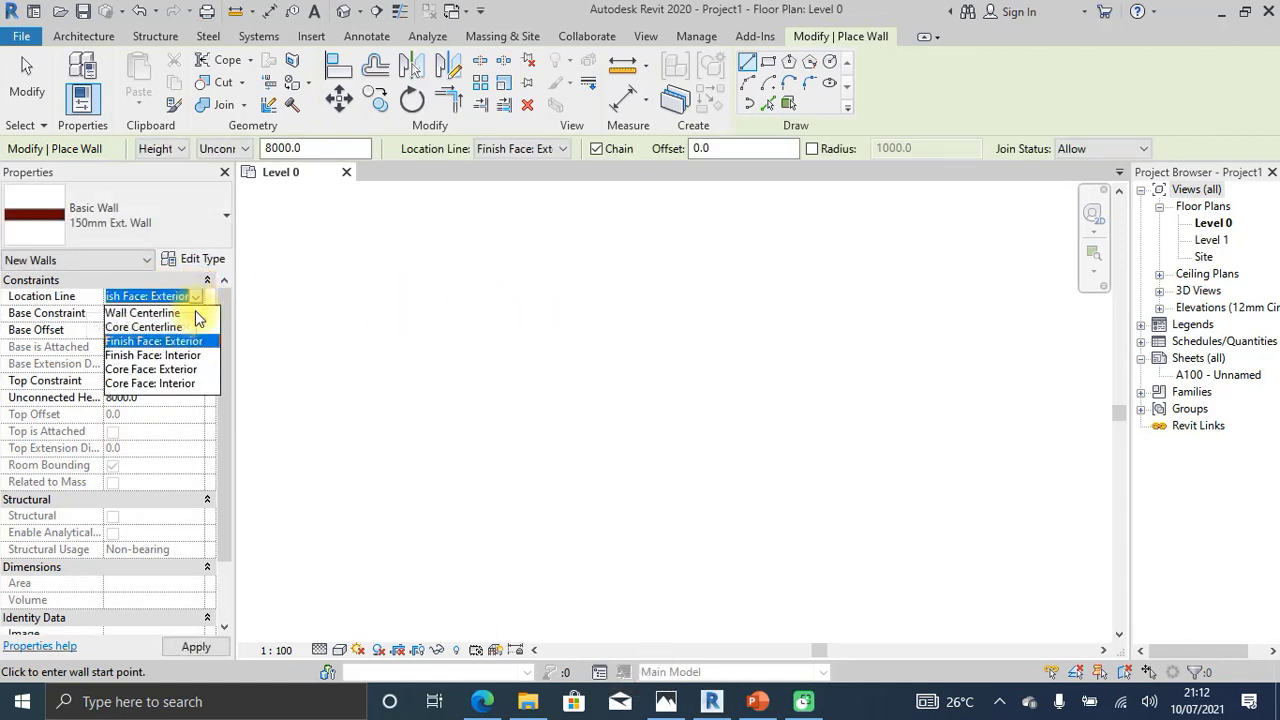
click(195, 312)
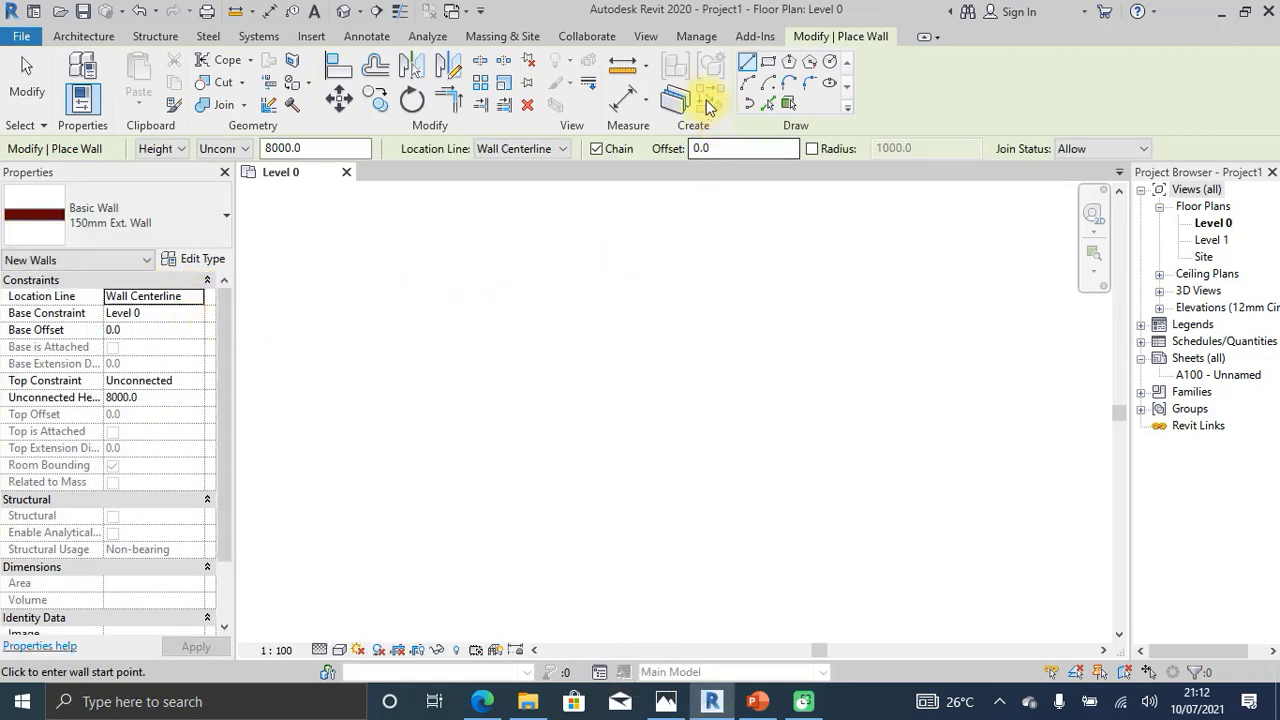
click(745, 63)
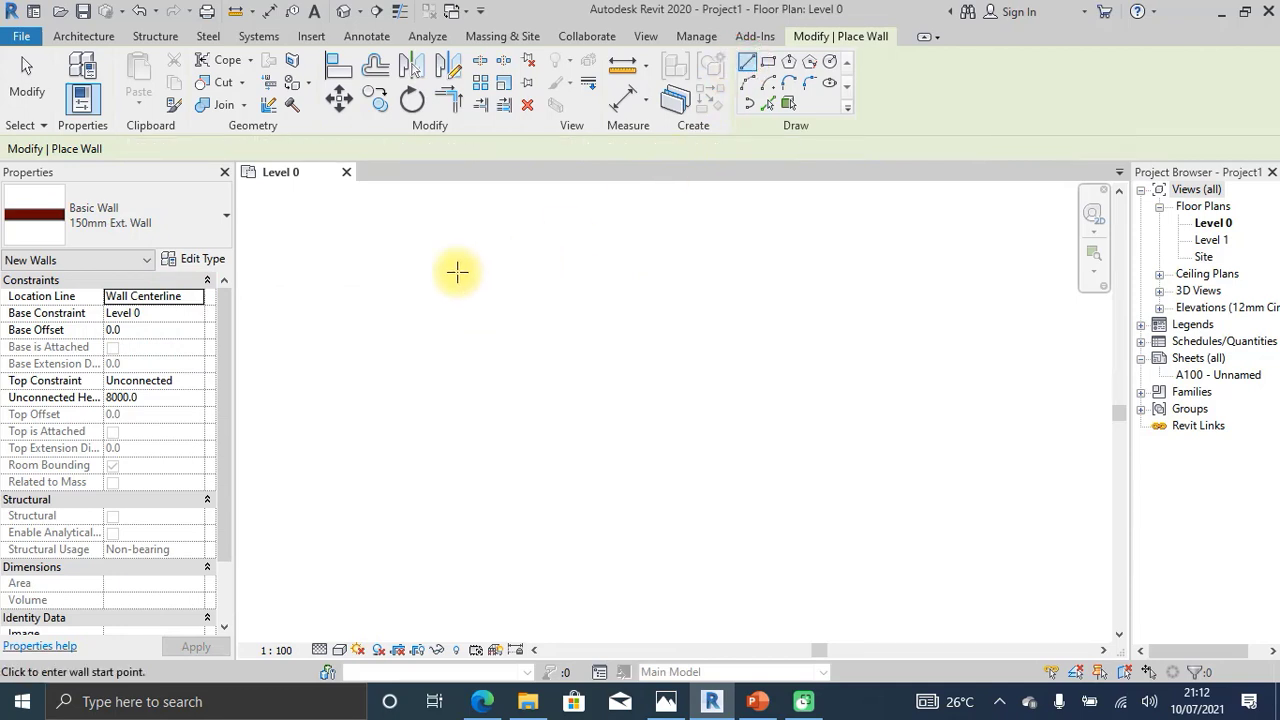
click(388, 278)
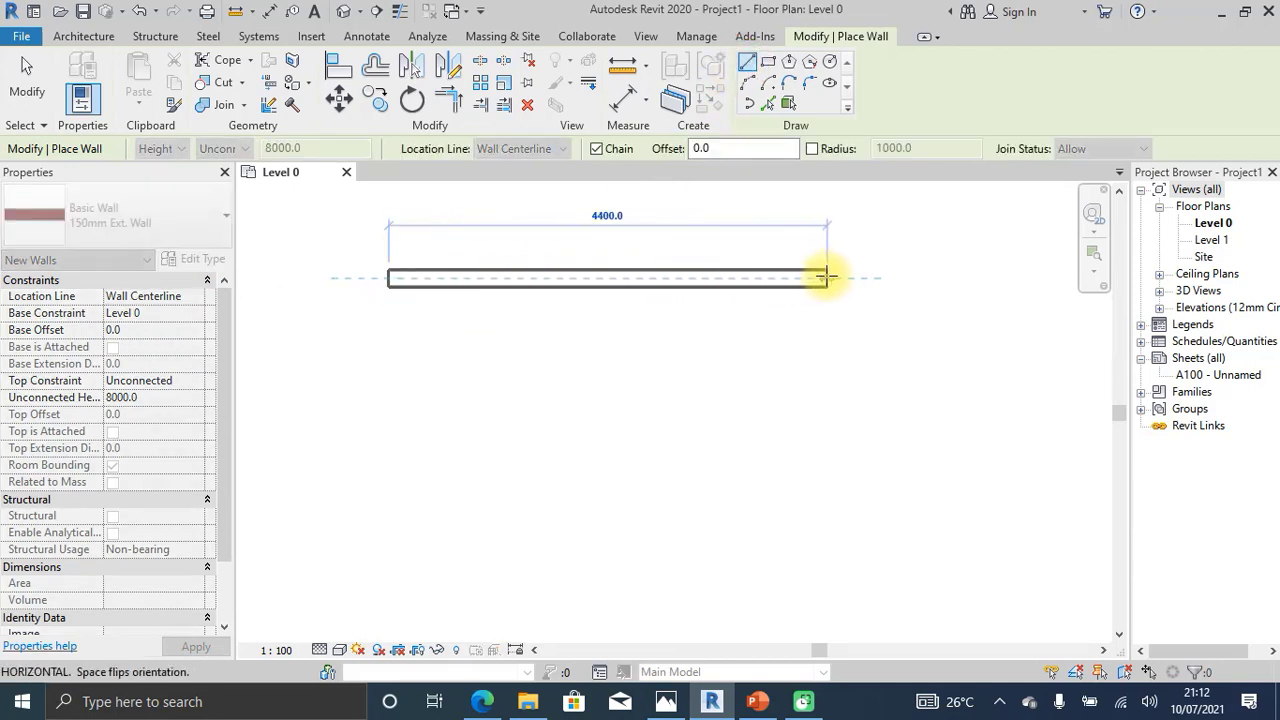
click(833, 278)
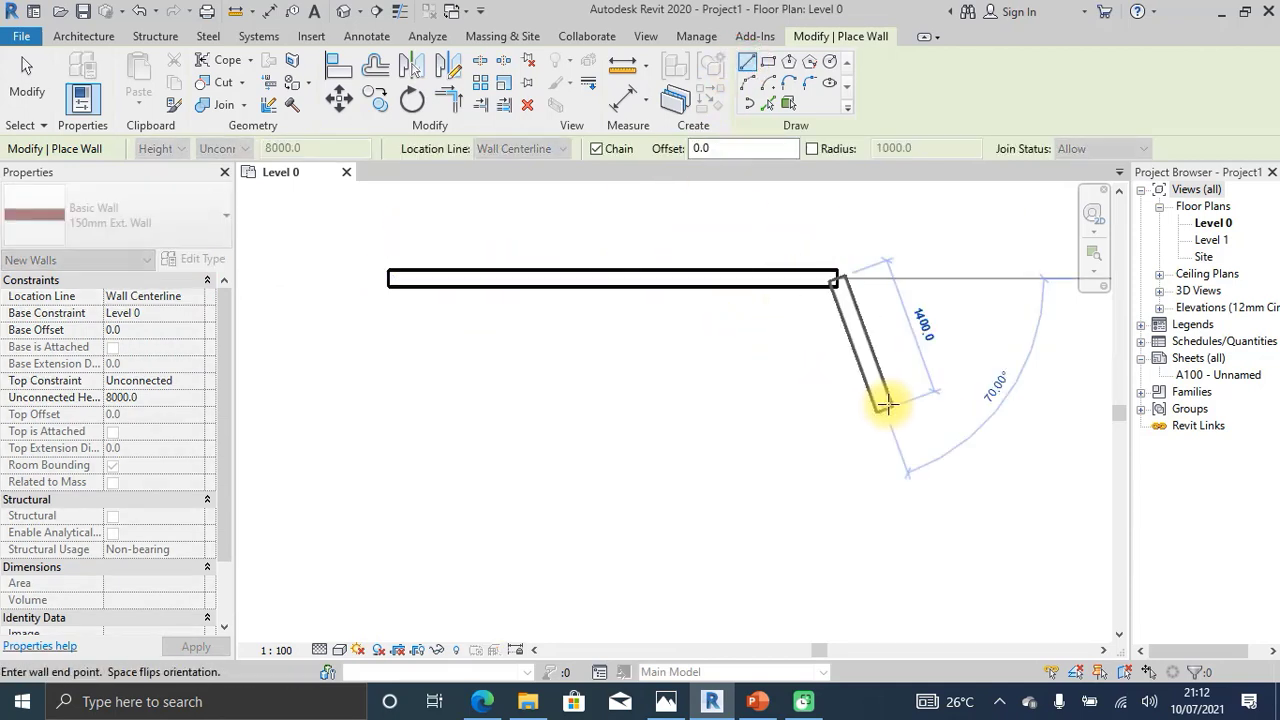
key(Escape)
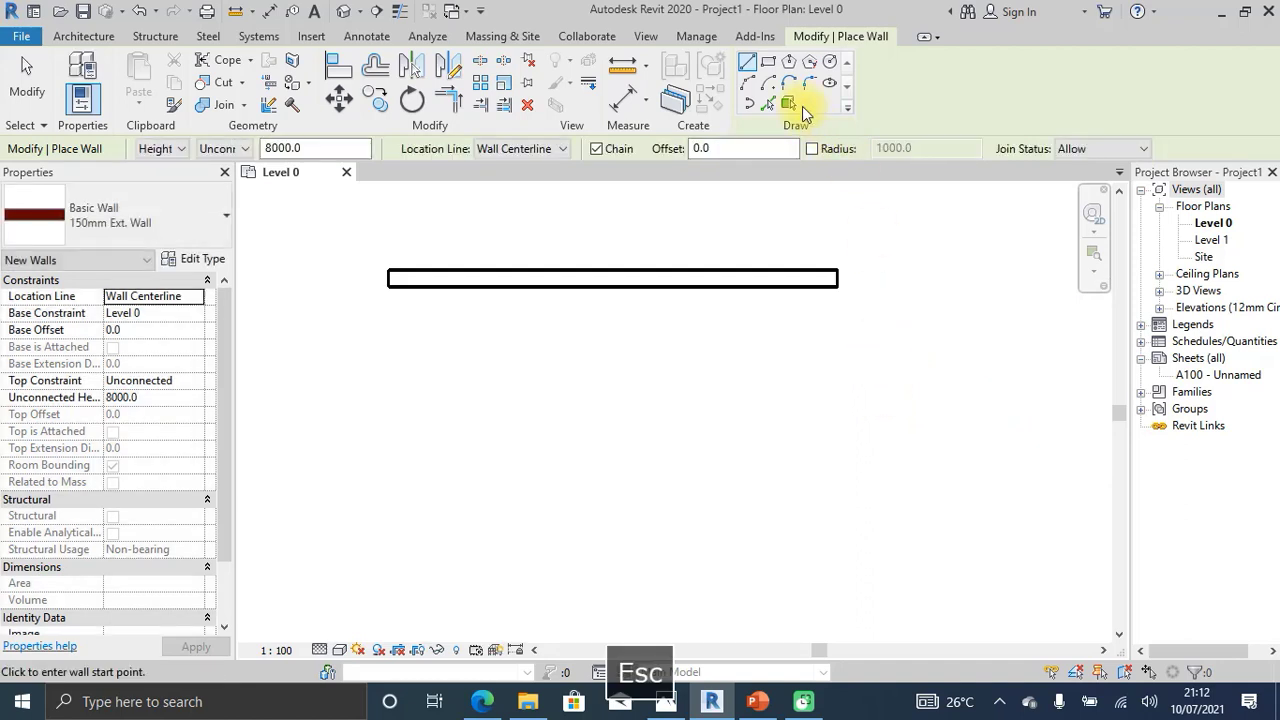
- Draw a rectangular wall loop of about 5700 by 2700 mm below the horizontal wall
click(768, 62)
scroll(652, 193, down, 1)
click(442, 322)
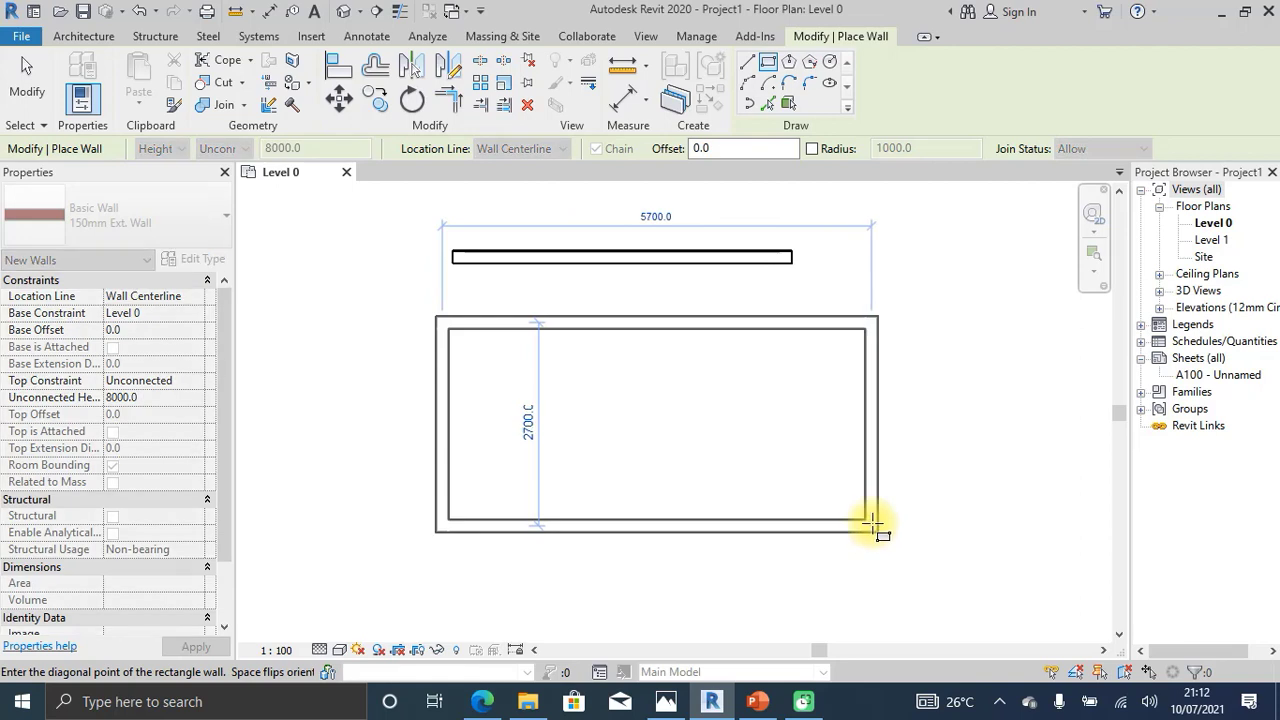
click(872, 526)
- Draw a six-sided polygon of walls beyond the upper right corner of the rectangular wall loop
click(790, 63)
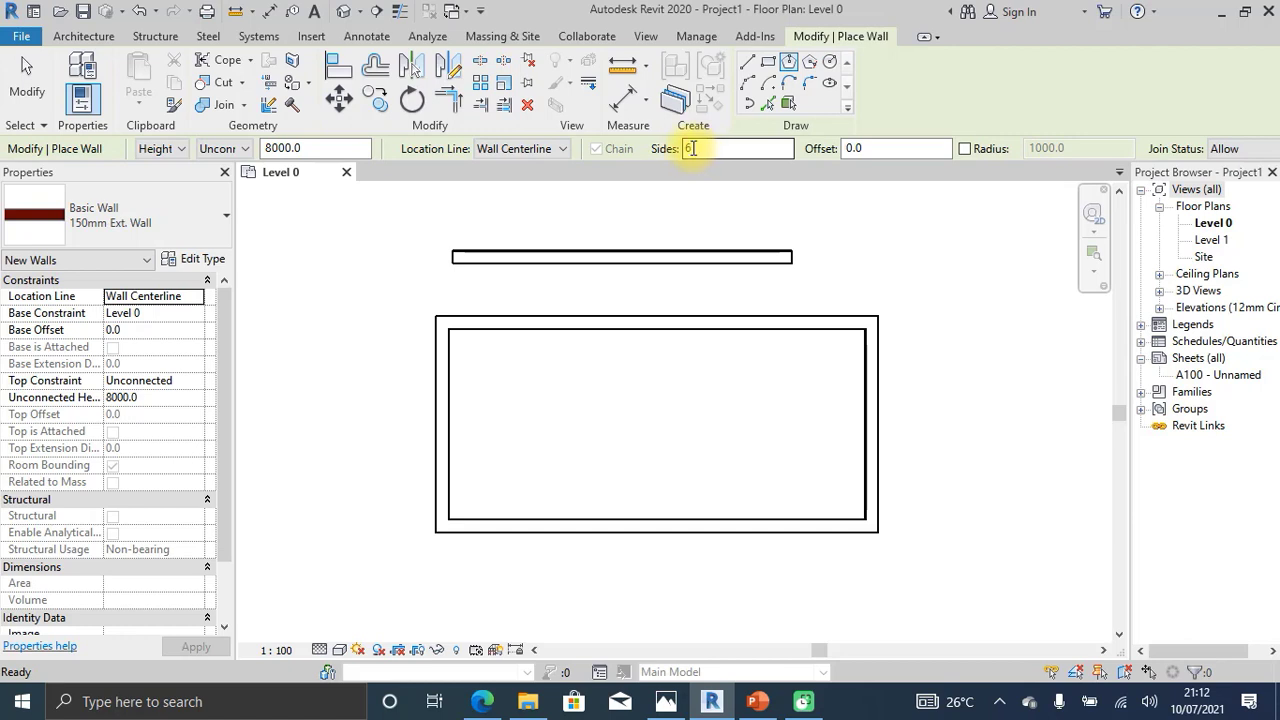
scroll(398, 206, down, 2)
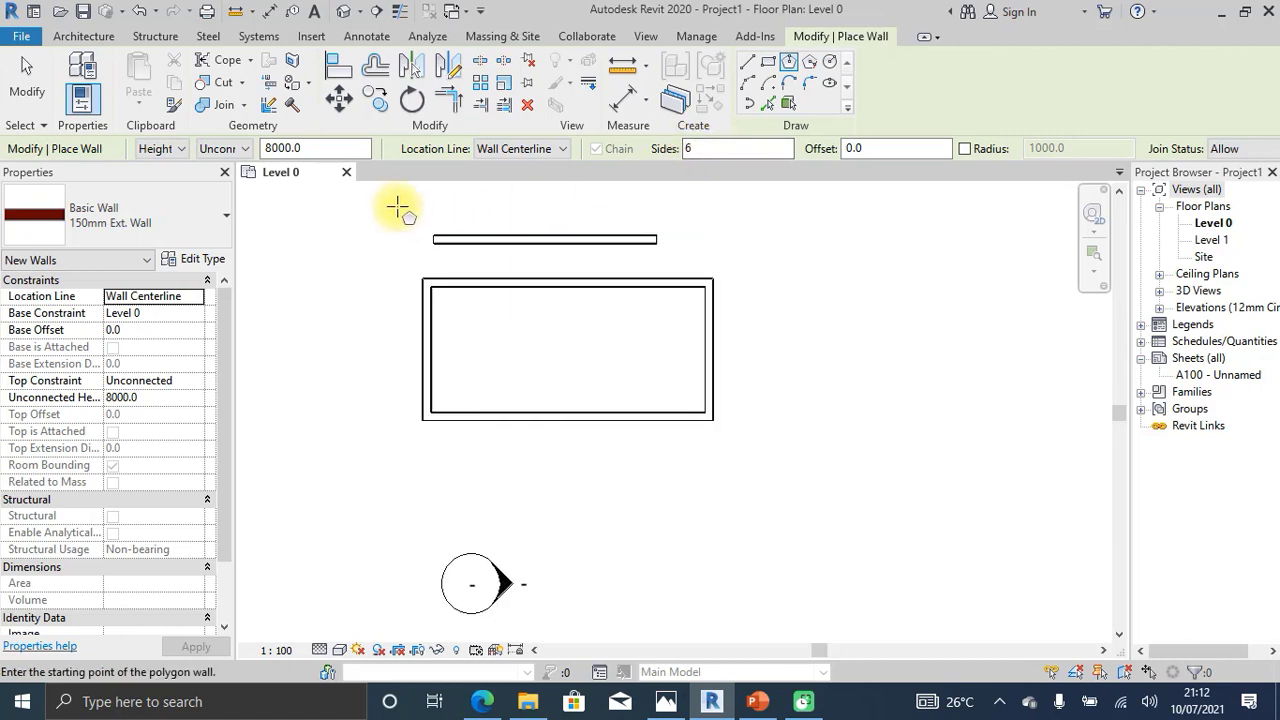
click(771, 251)
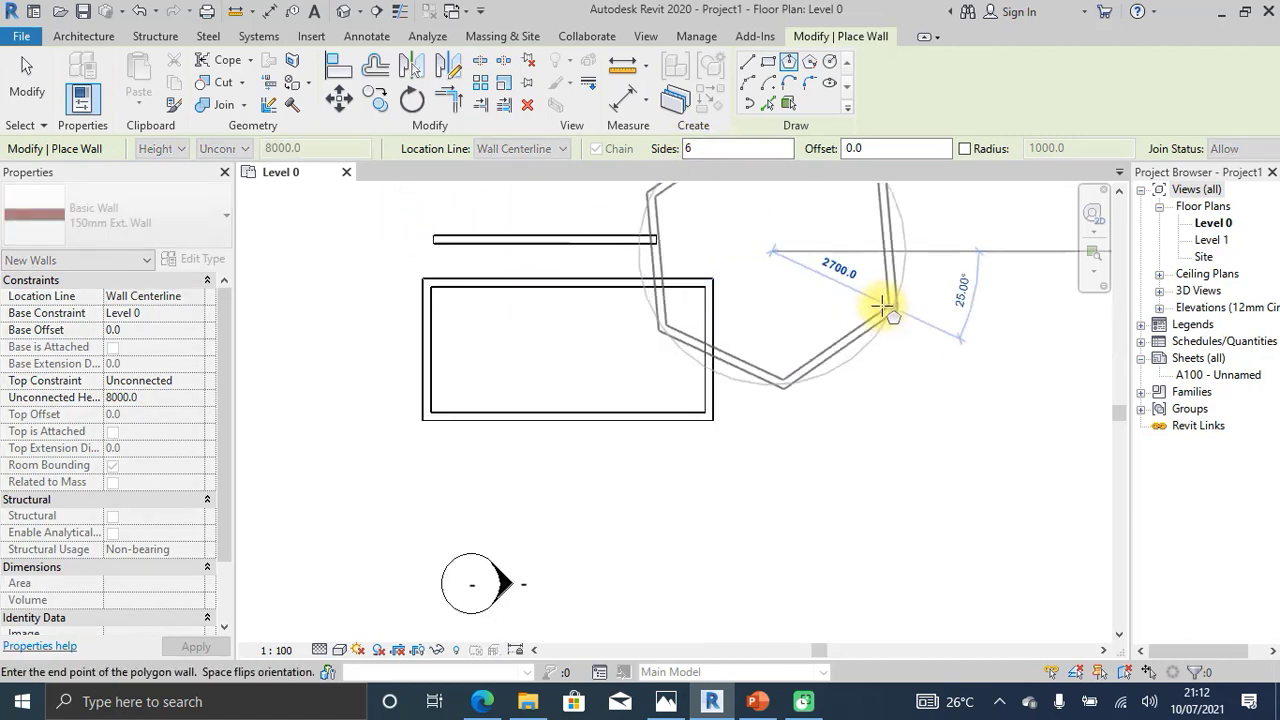
click(820, 238)
middle_drag(669, 203, 680, 217)
scroll(680, 217, up, 1)
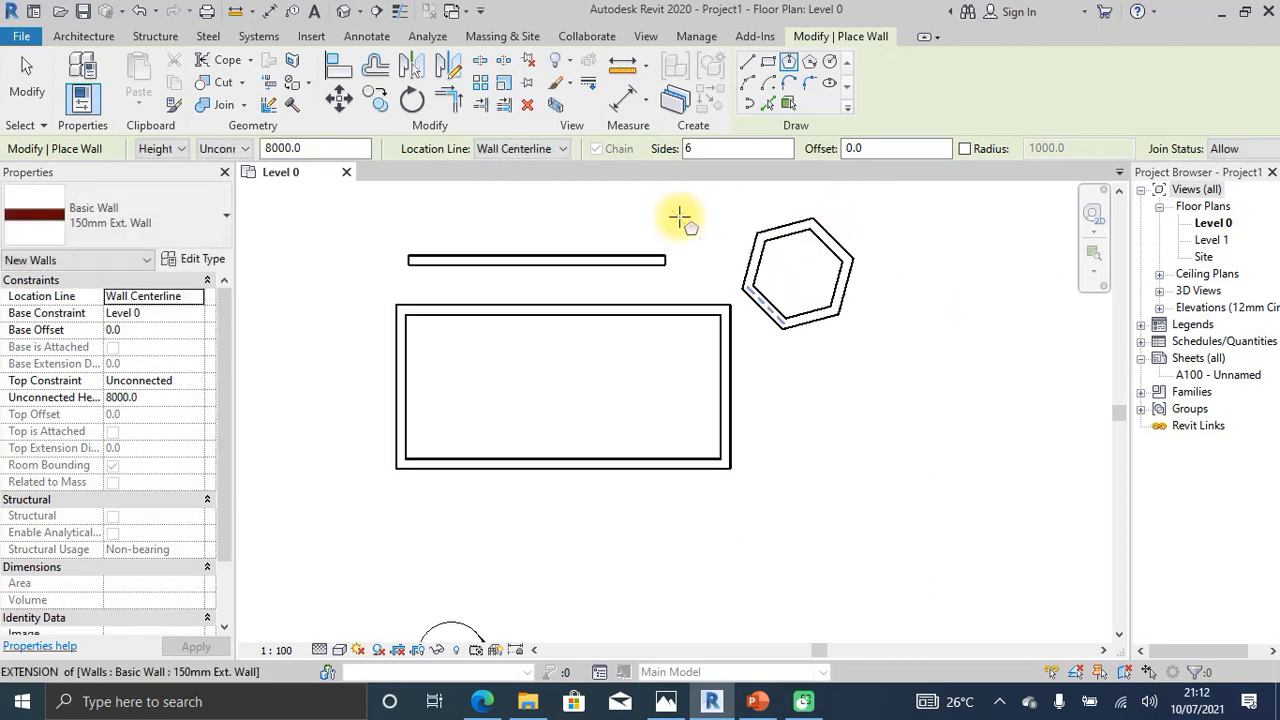
scroll(679, 217, up, 1)
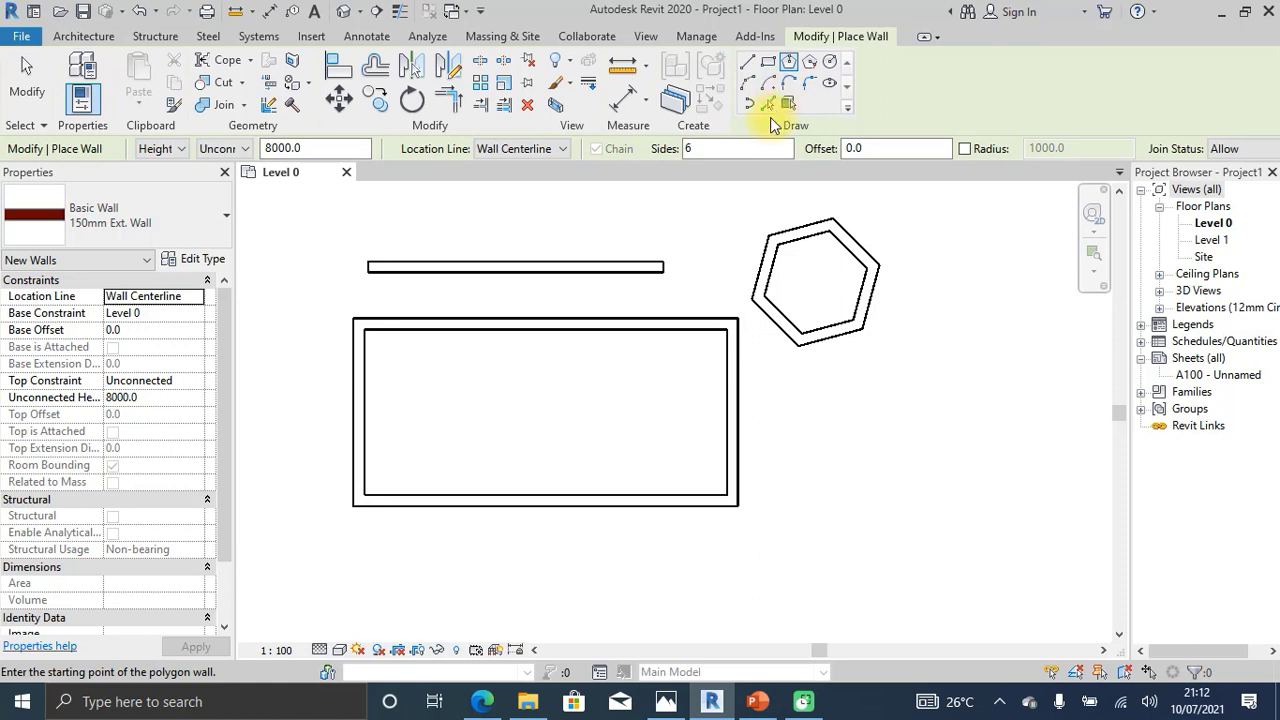
- Draw a straight vertical wall about 2800 mm long to the left of the rectangular wall loop
middle_drag(485, 280, 708, 258)
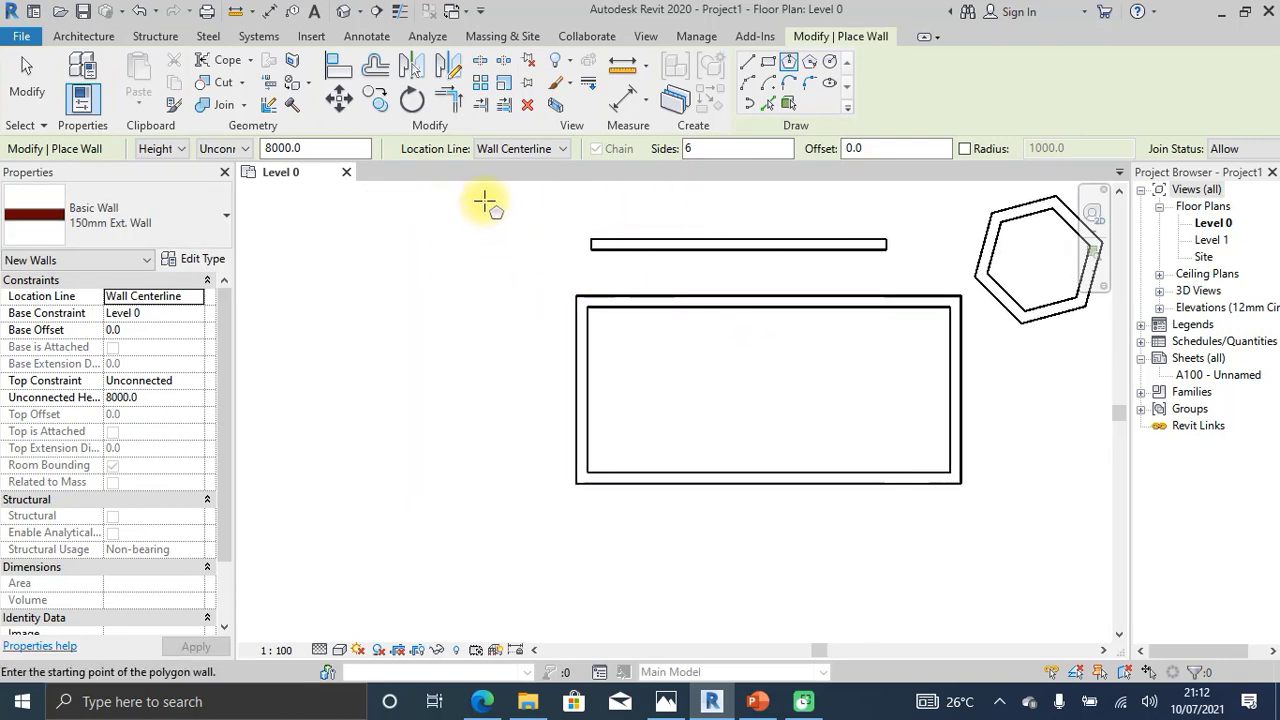
click(750, 62)
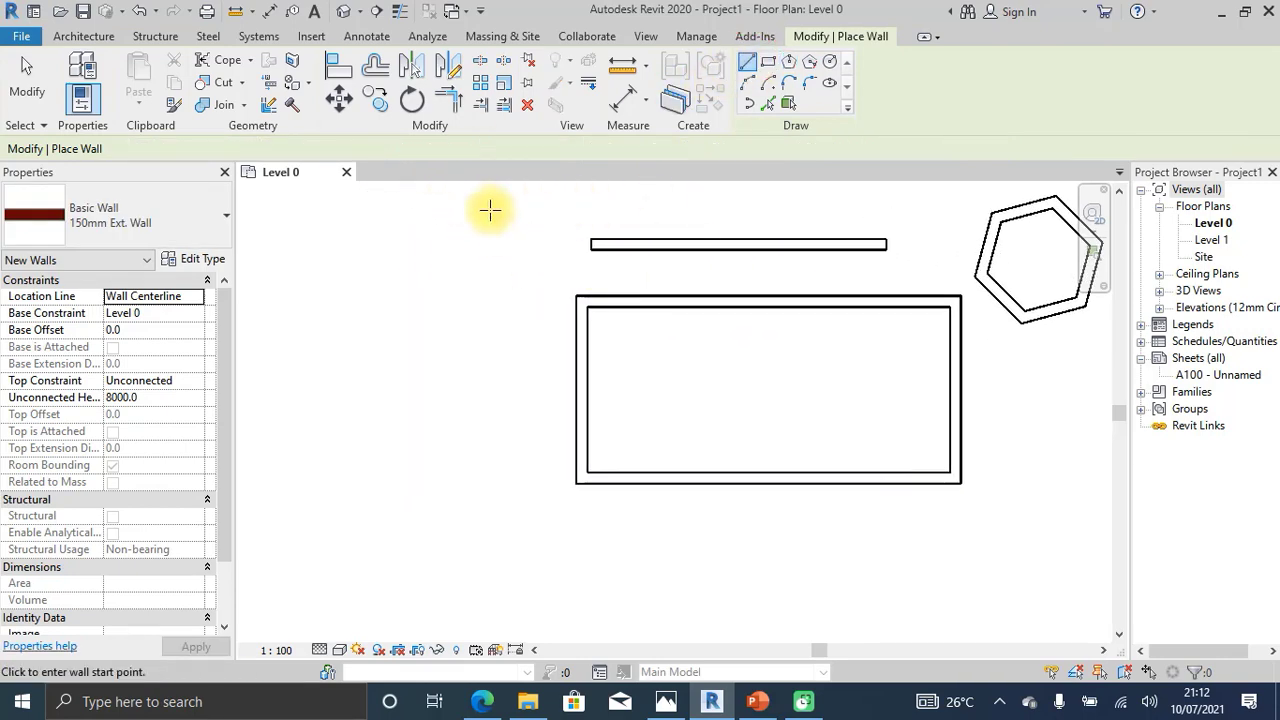
click(488, 197)
click(487, 380)
scroll(686, 292, down, 1)
middle_drag(682, 296, 663, 396)
scroll(662, 397, up, 1)
key(Escape)
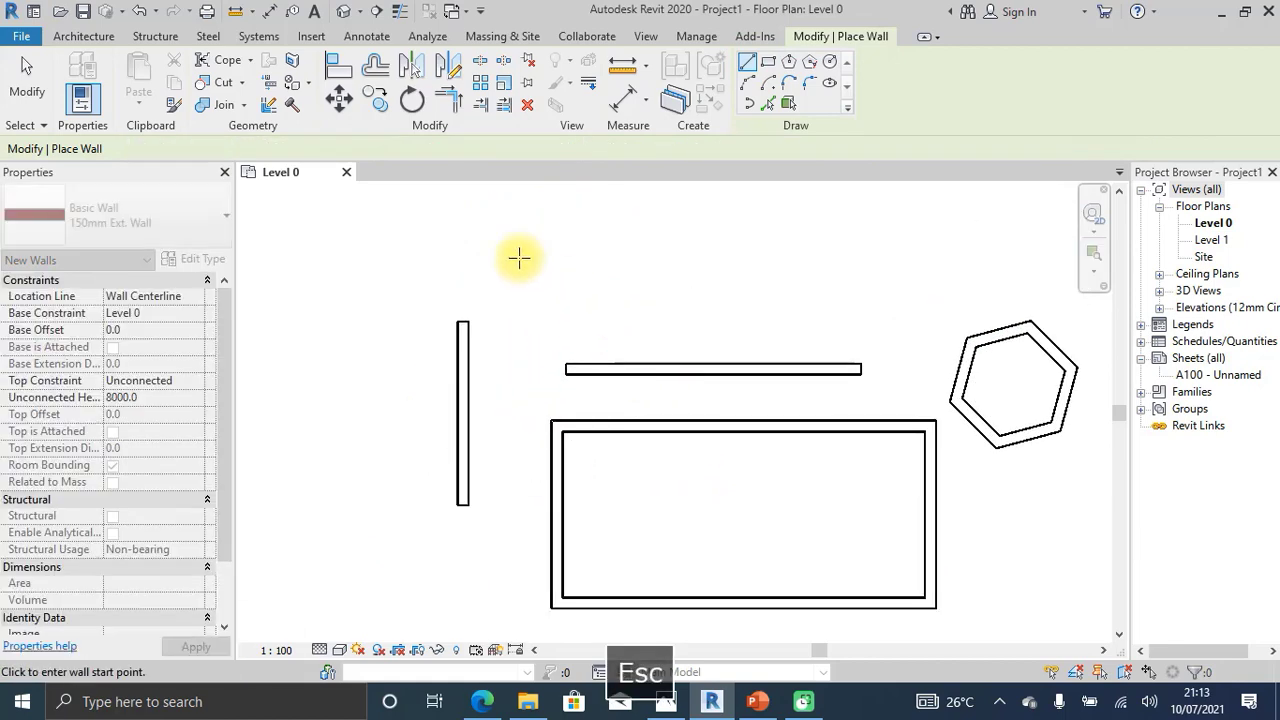
- Draw another straight horizontal wall above the existing walls and end wall placement
click(477, 211)
click(830, 213)
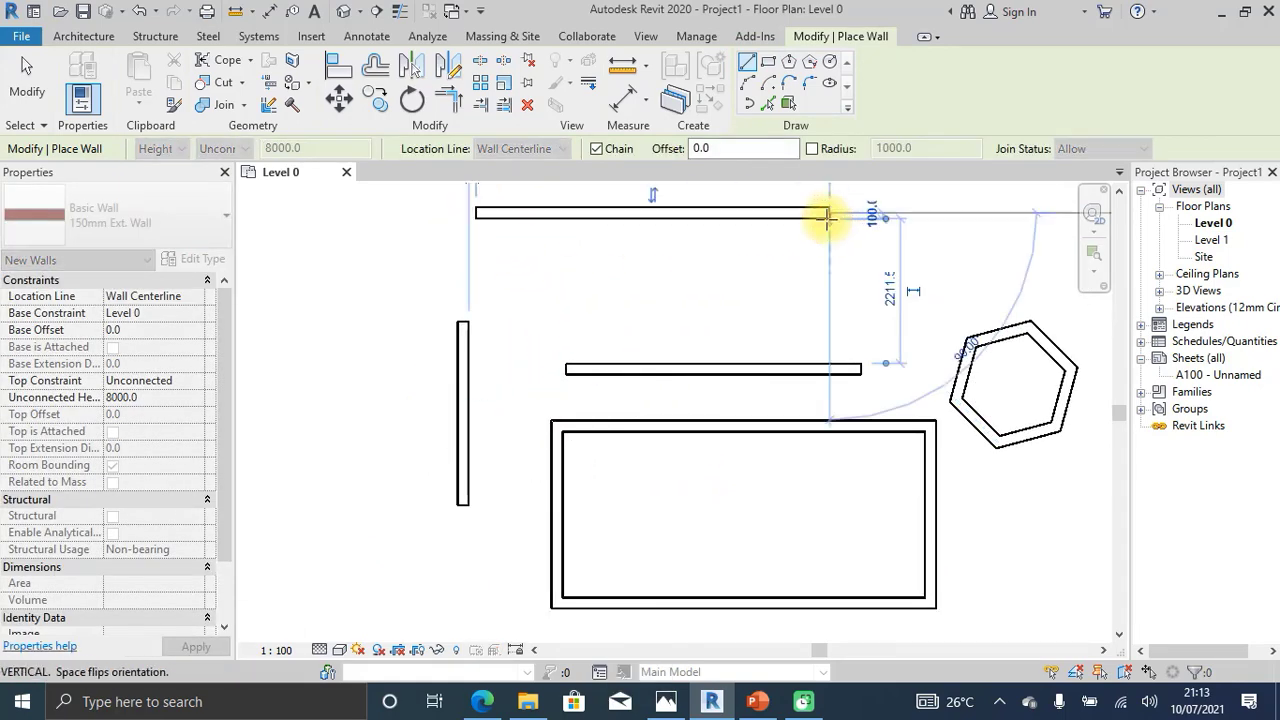
key(Escape)
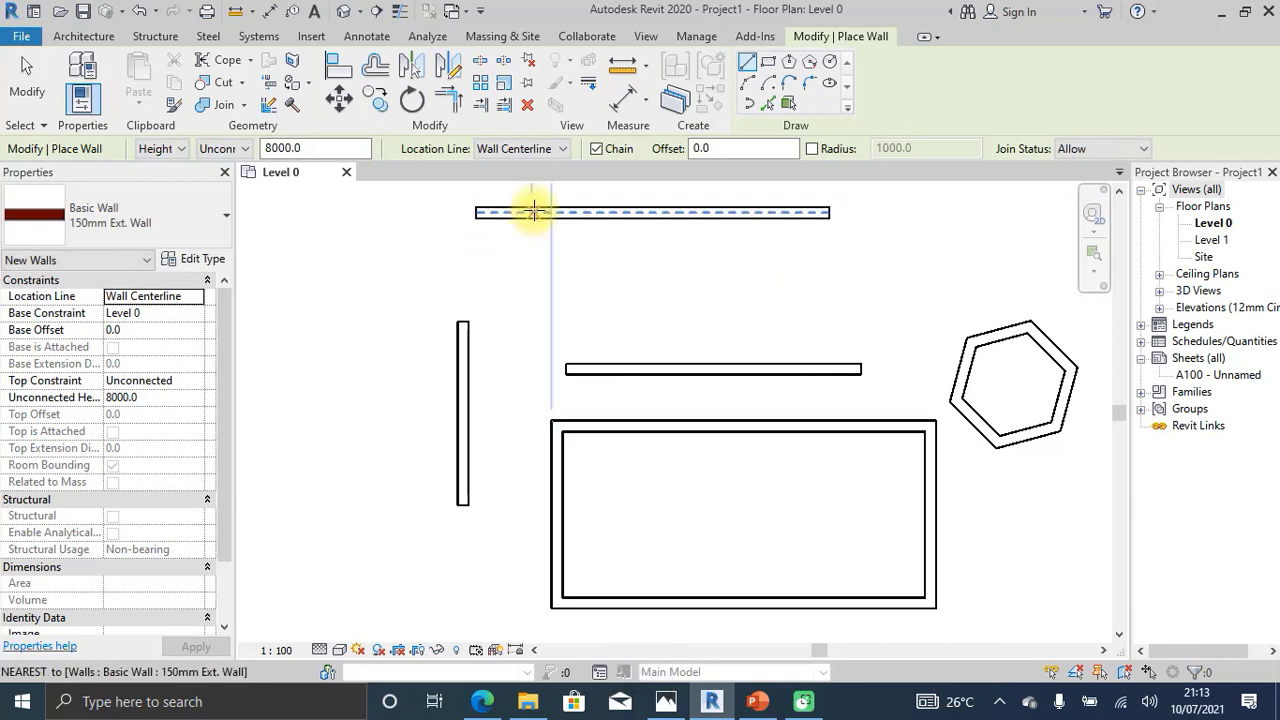
key(Escape)
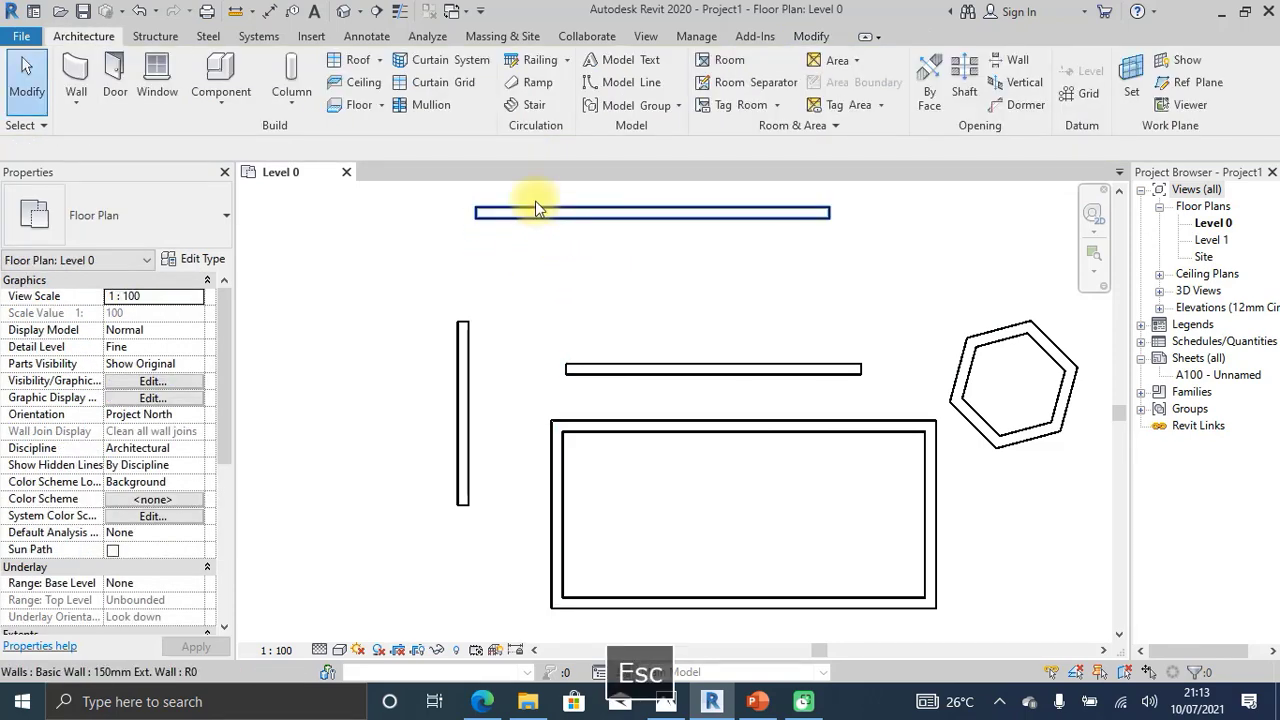
- Offset a copy of the rectangle's lower wall 1000 mm outward, below the loop
click(72, 68)
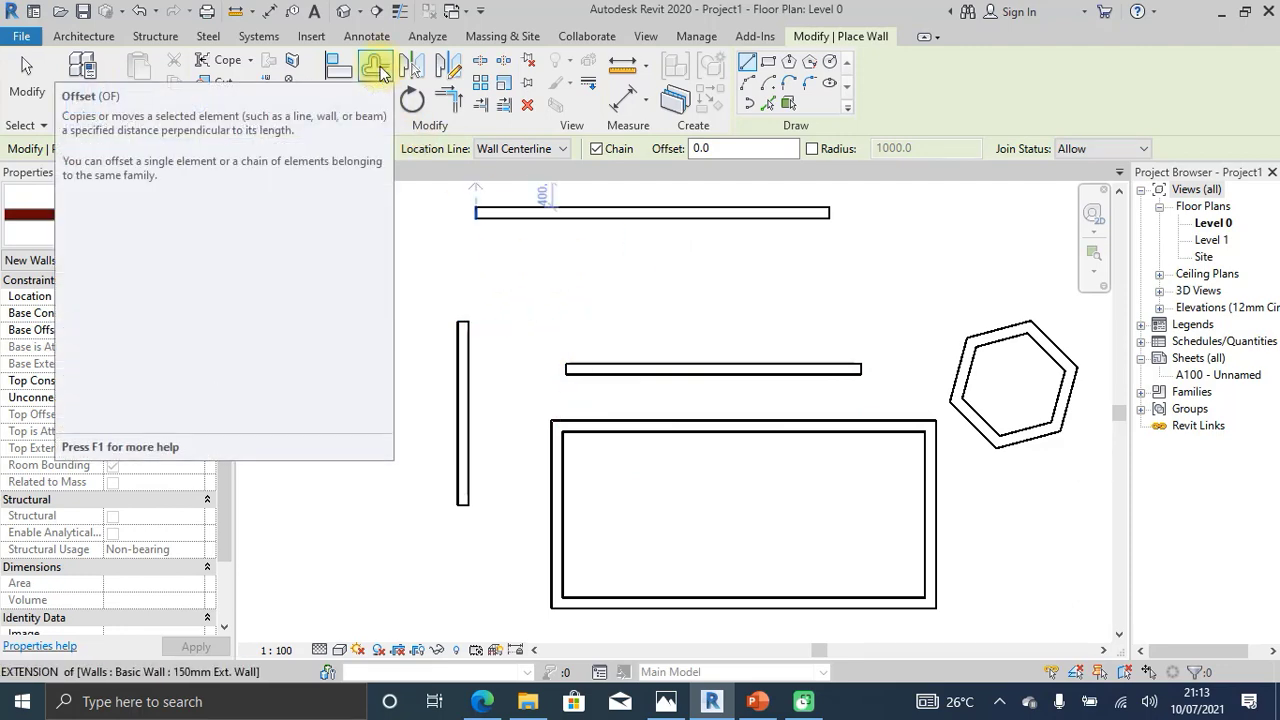
click(376, 68)
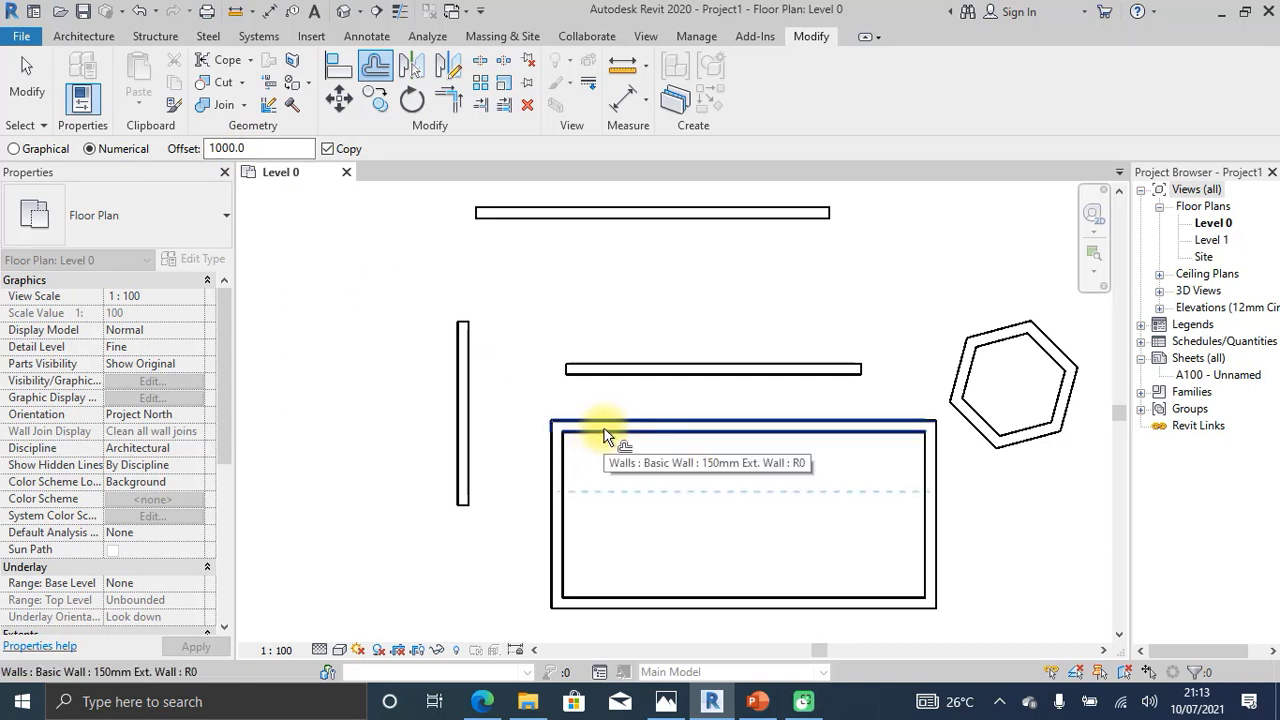
scroll(679, 443, down, 1)
middle_drag(679, 443, 677, 238)
middle_drag(920, 503, 863, 586)
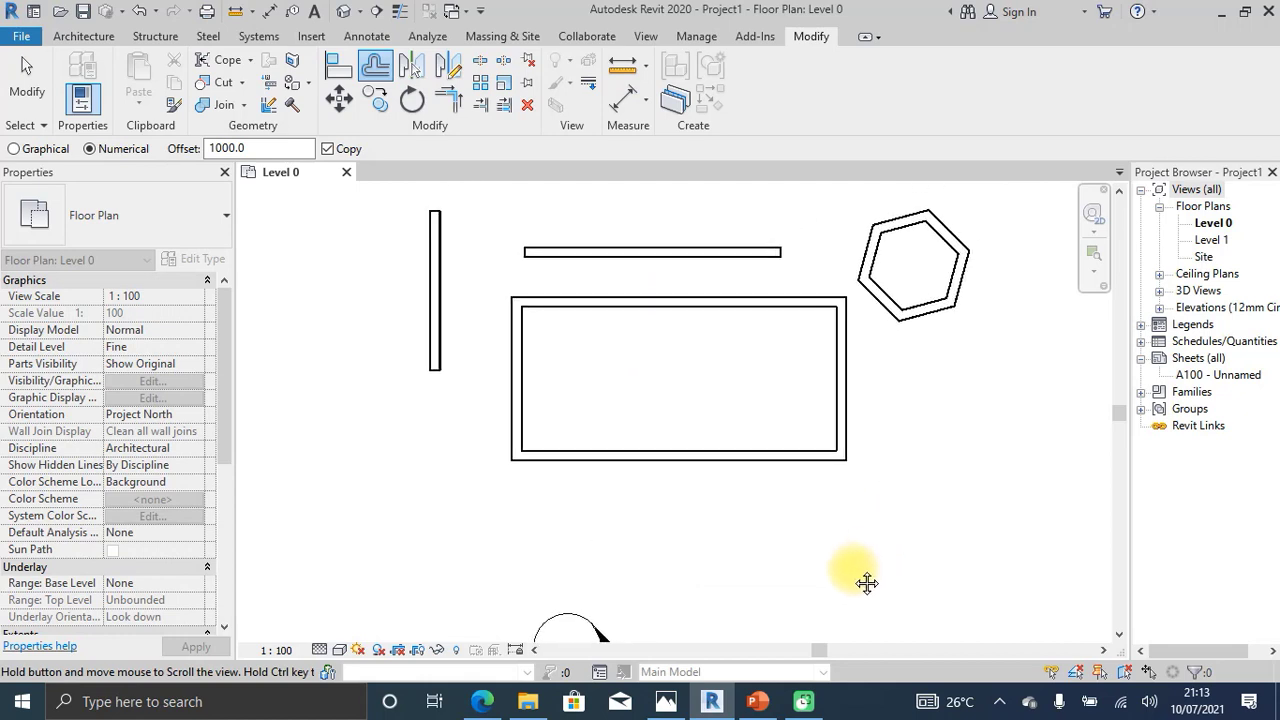
scroll(863, 586, up, 1)
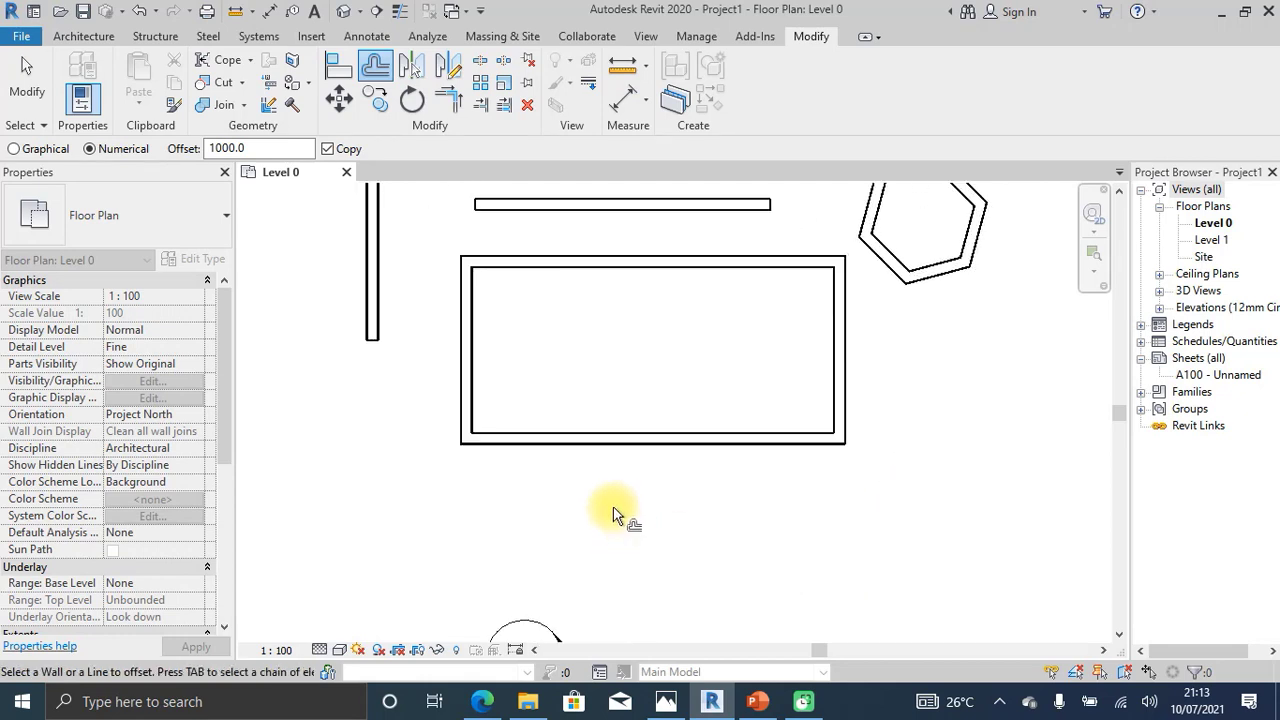
click(606, 441)
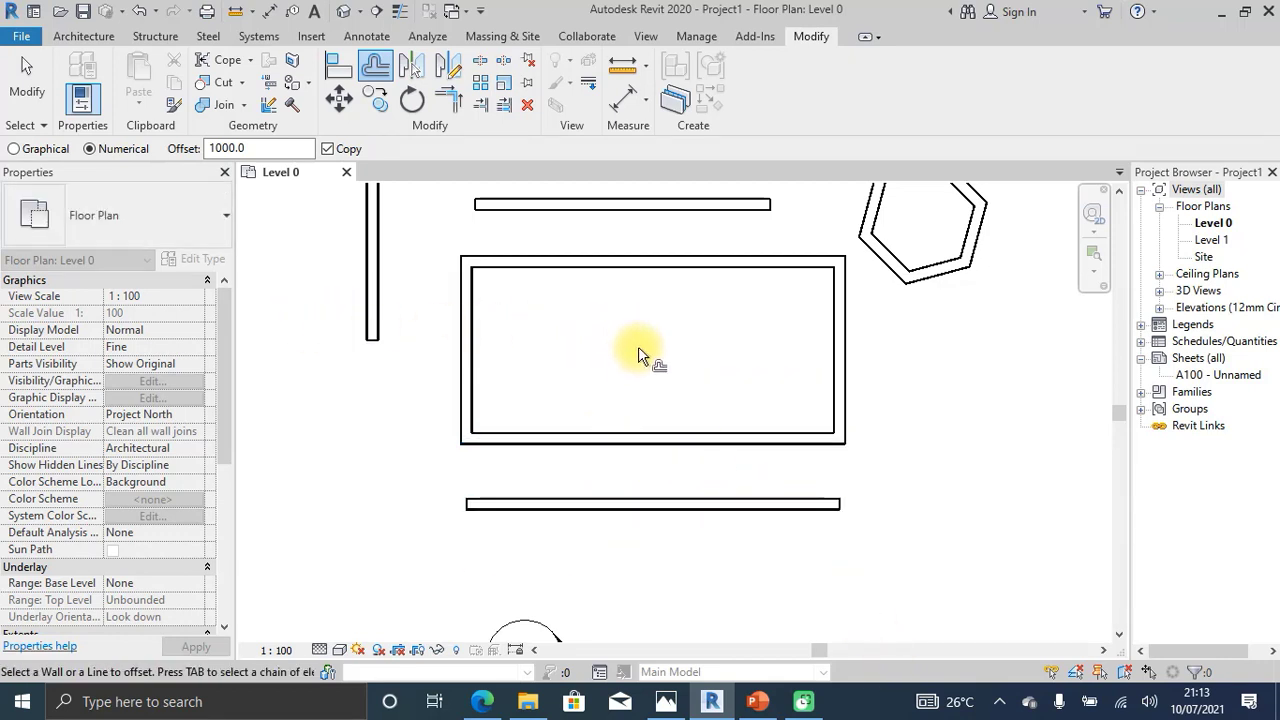
- Offset copies of the rectangle's lower and upper walls 1000 mm into the loop, then end the Offset command
click(636, 431)
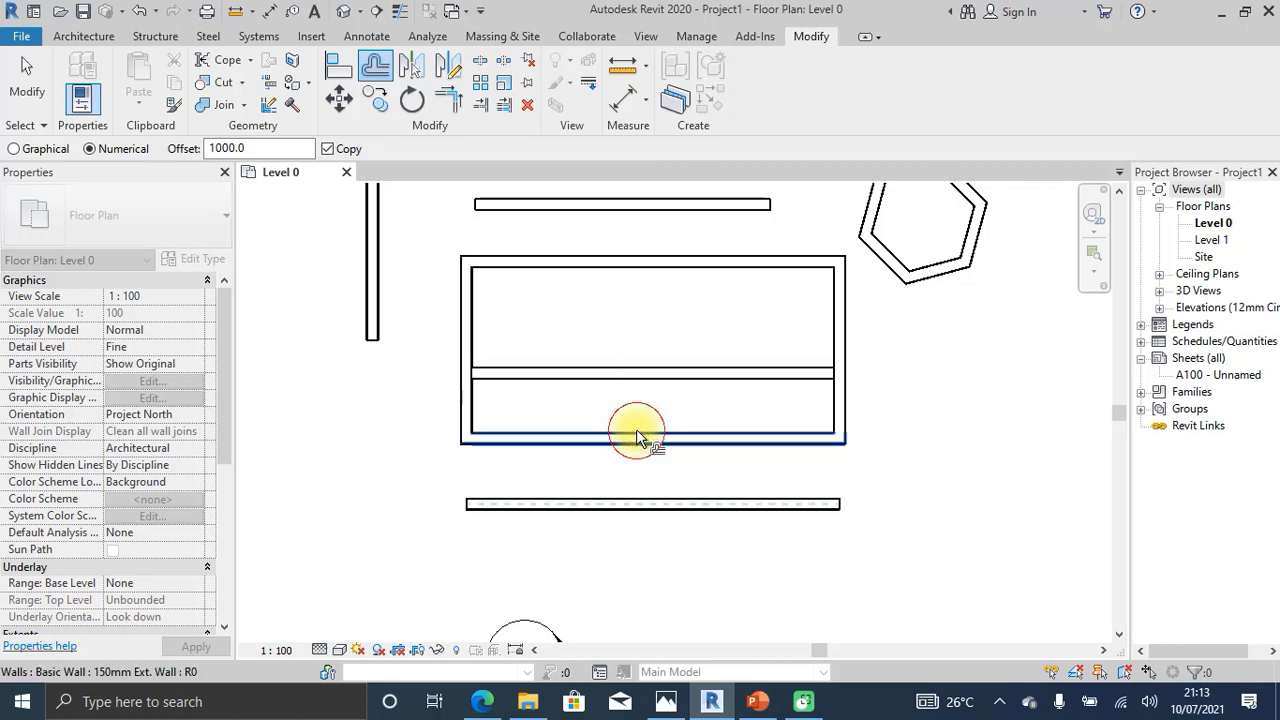
click(640, 269)
middle_drag(648, 309, 753, 370)
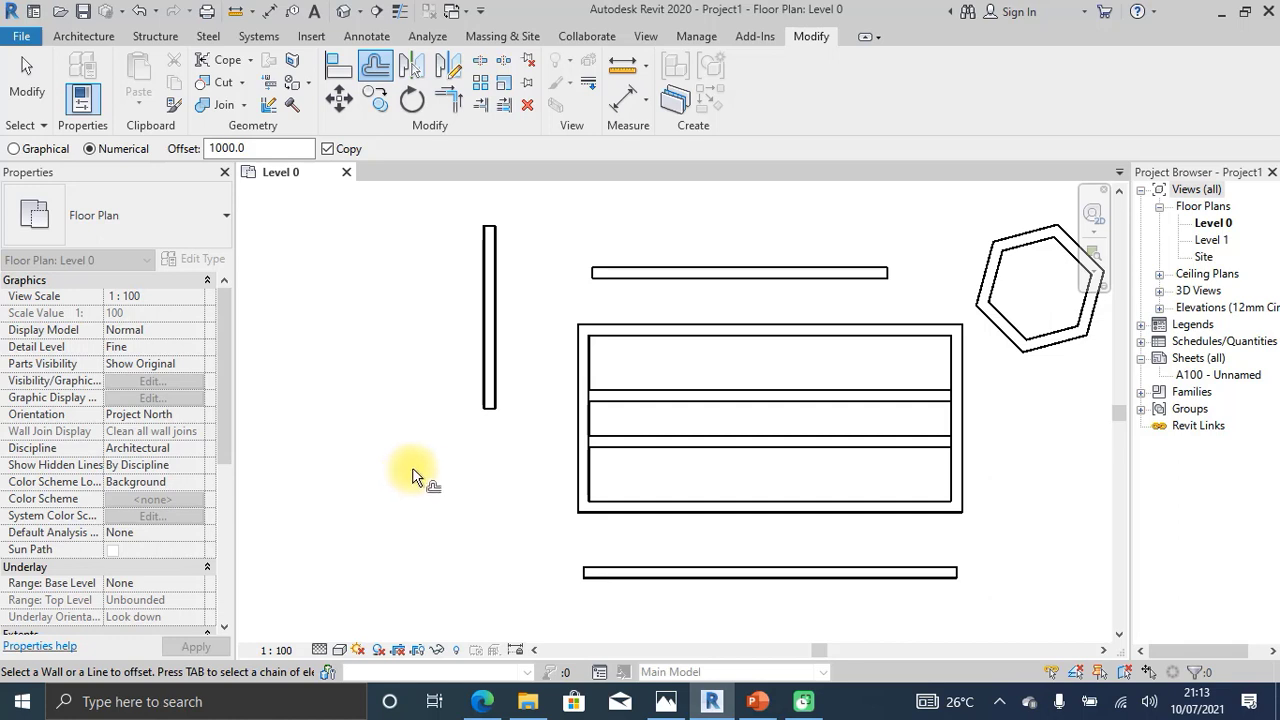
middle_drag(413, 476, 426, 483)
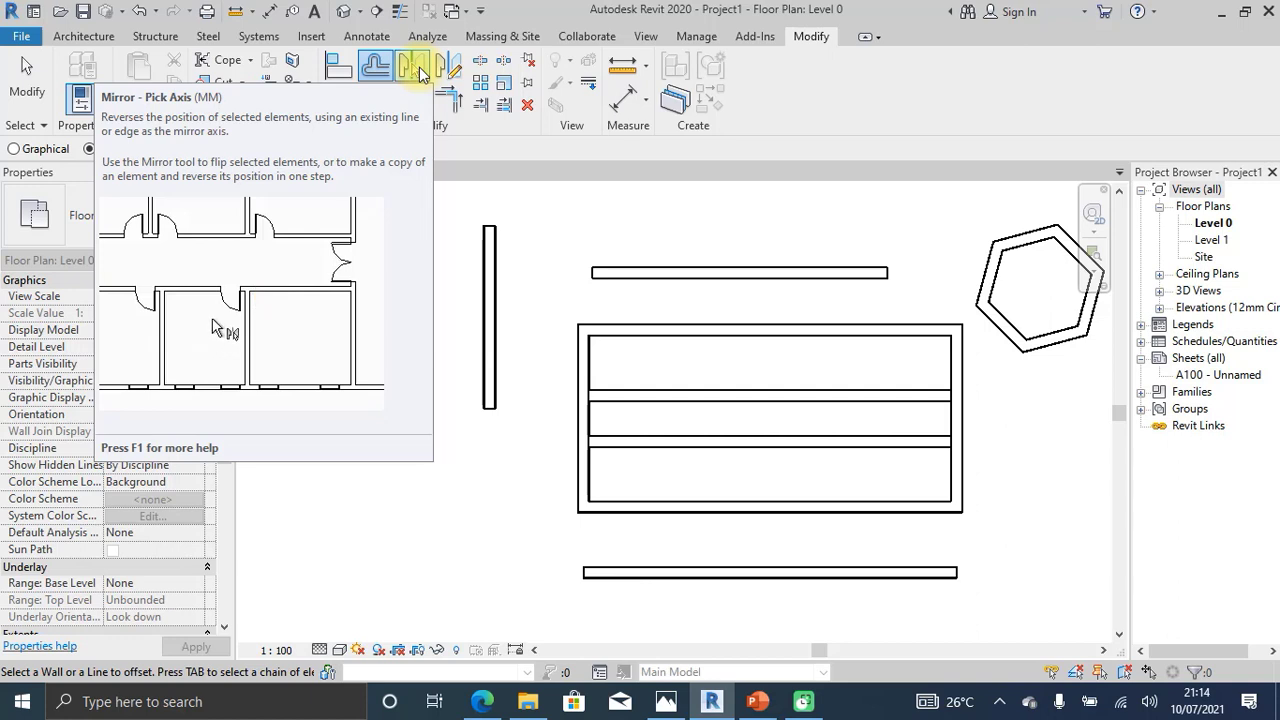
key(Escape)
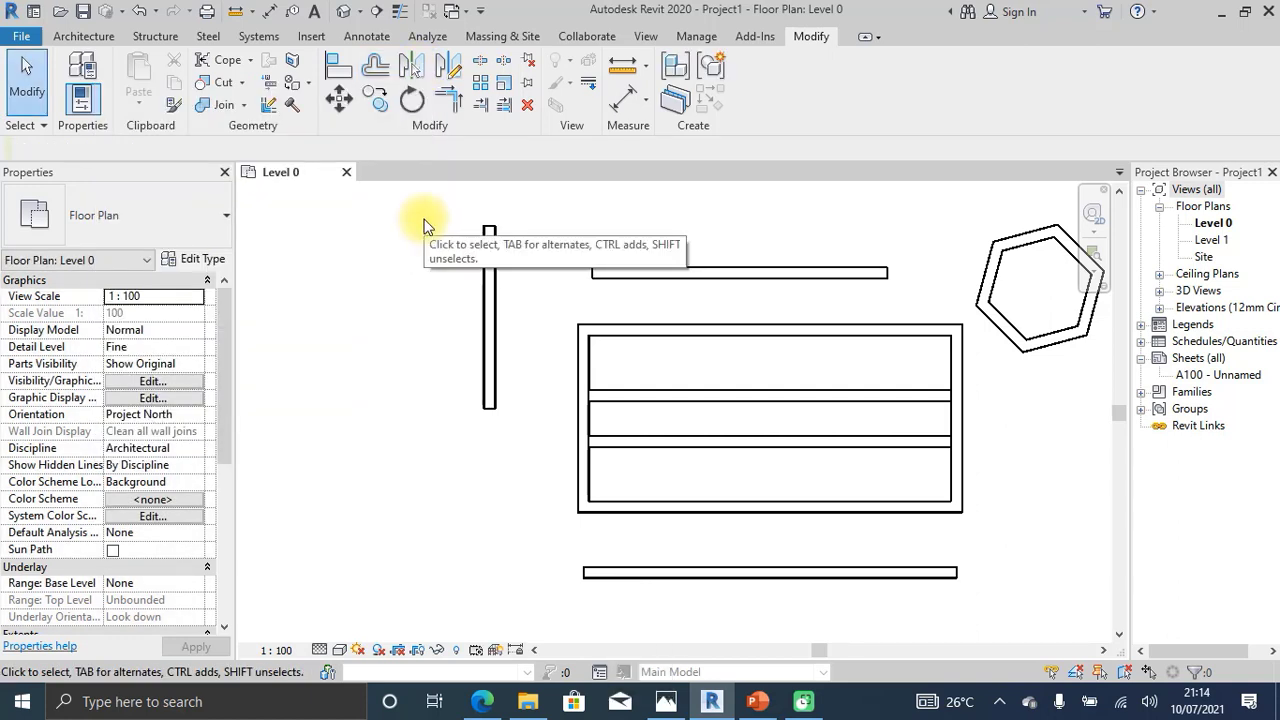
- Mirror a copy of the separate vertical wall about the rectangle's left wall as the picked axis
click(488, 276)
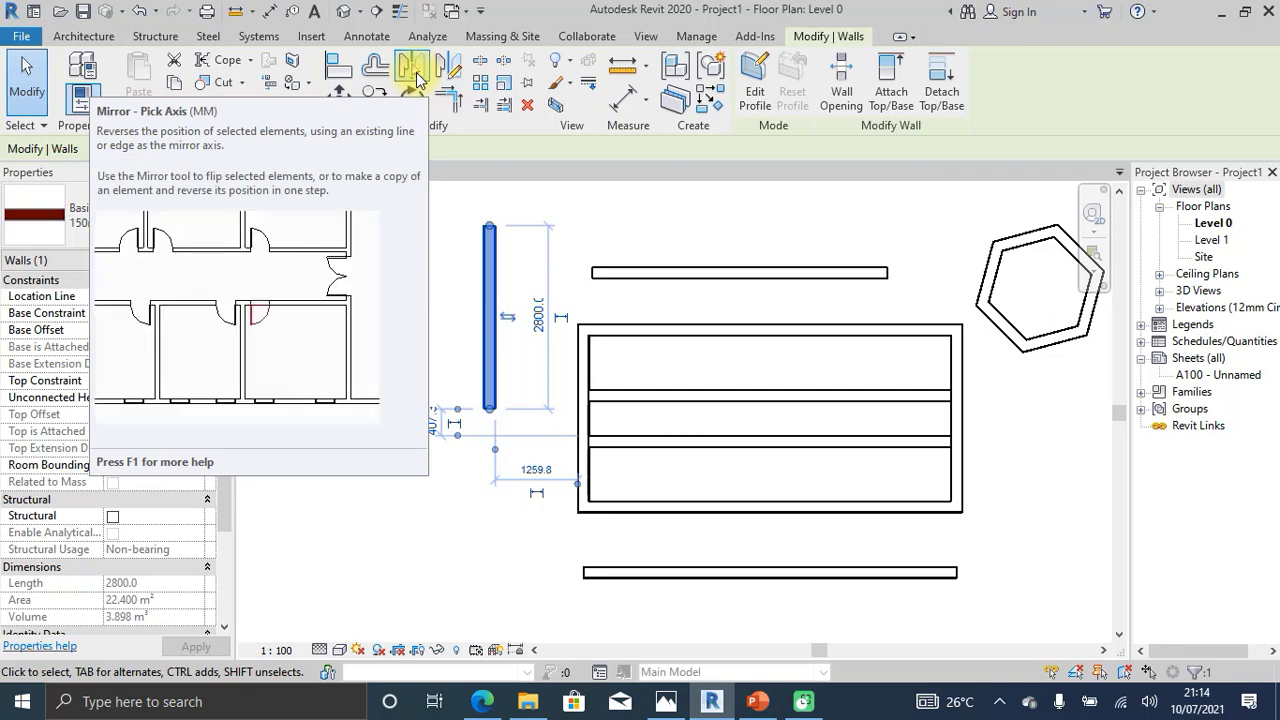
click(417, 80)
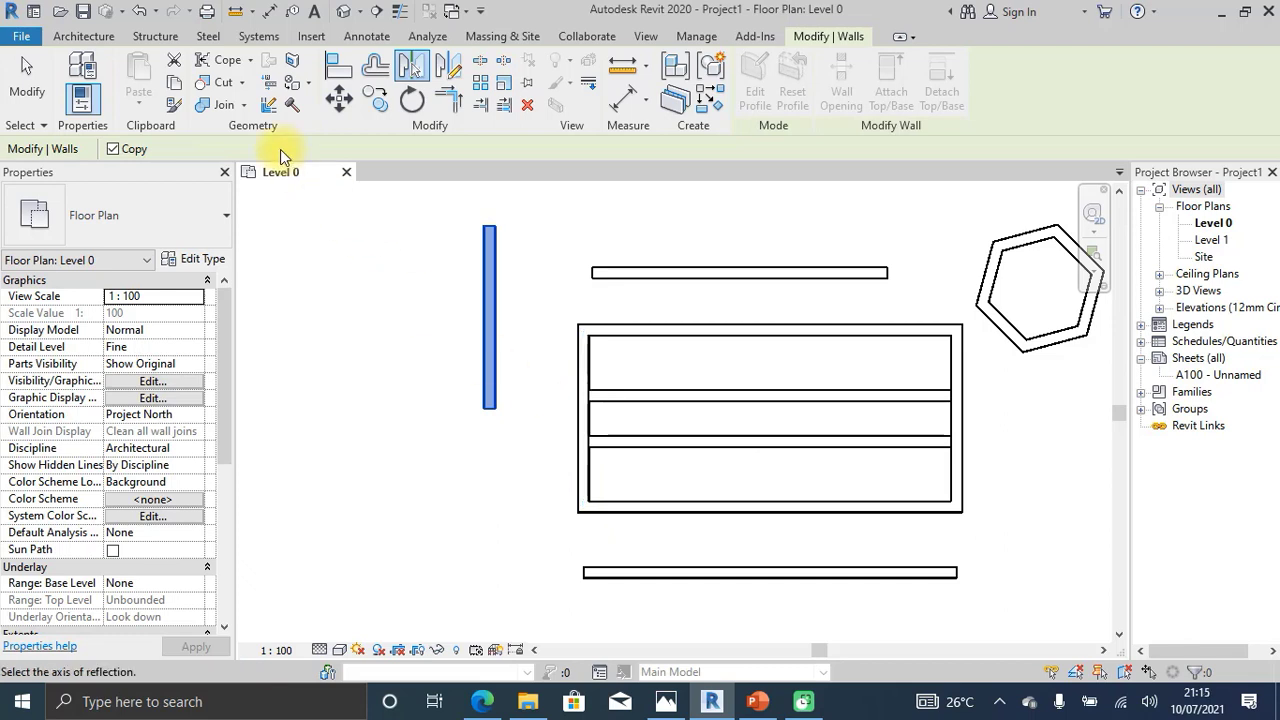
click(583, 382)
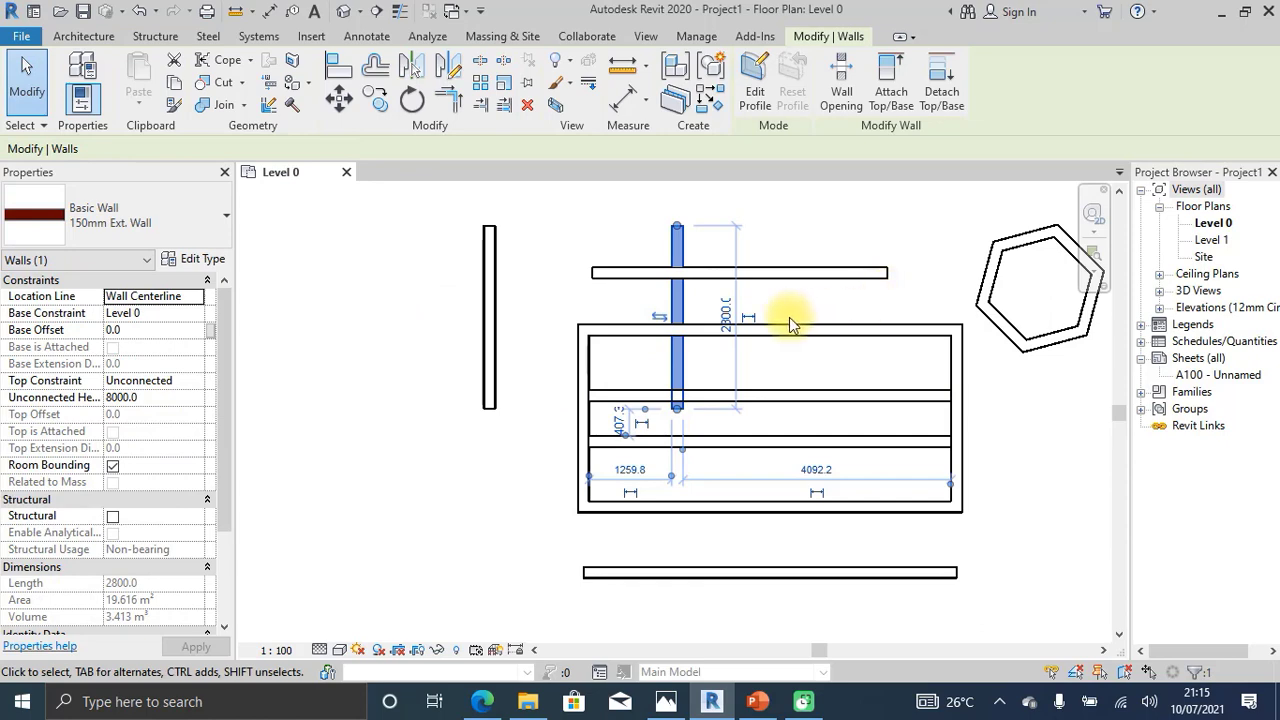
key(Escape)
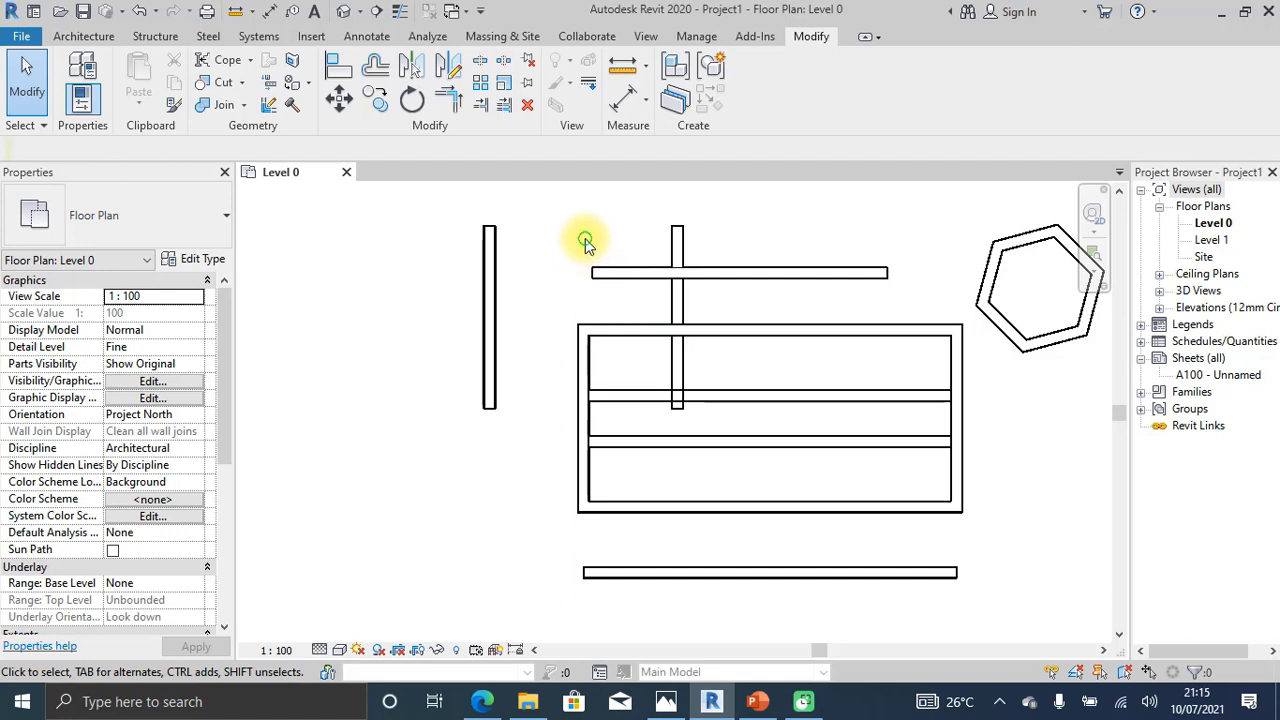
middle_drag(585, 250, 601, 273)
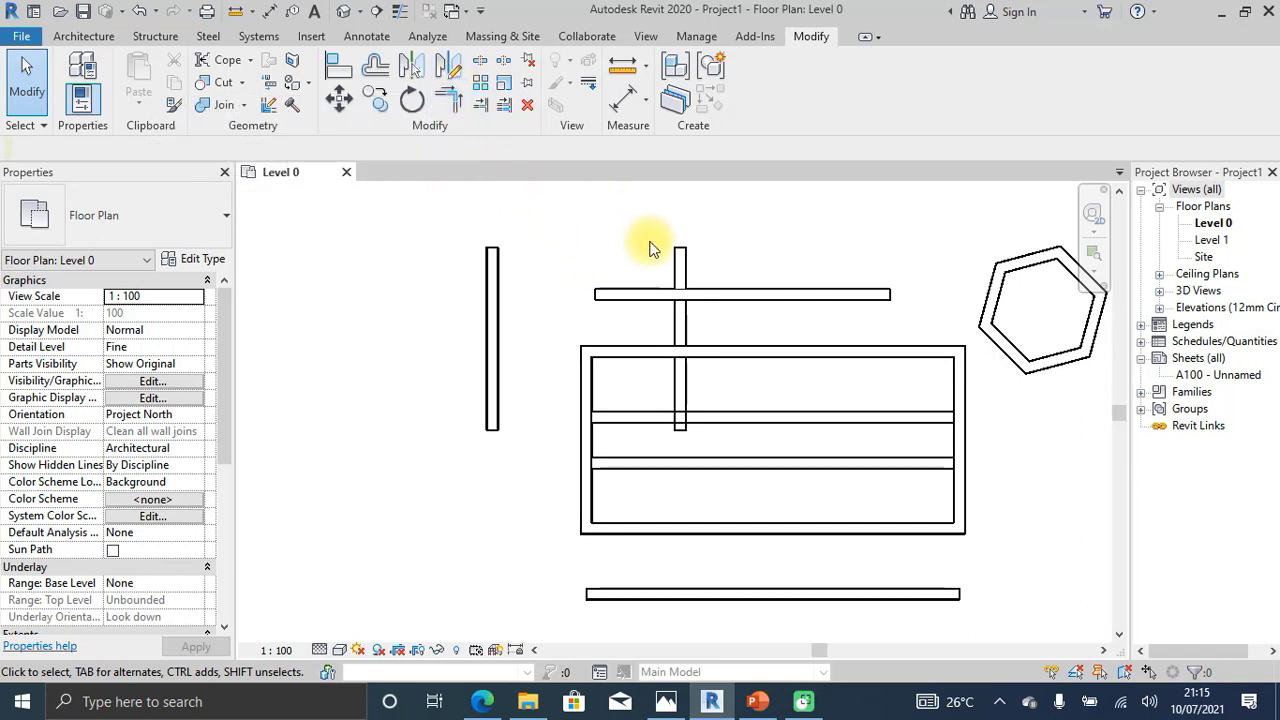
- Mirror a copy of the separate vertical wall about a drawn vertical axis about 1400 mm to its left, then clear the selection
click(498, 292)
middle_drag(506, 280, 736, 284)
click(448, 66)
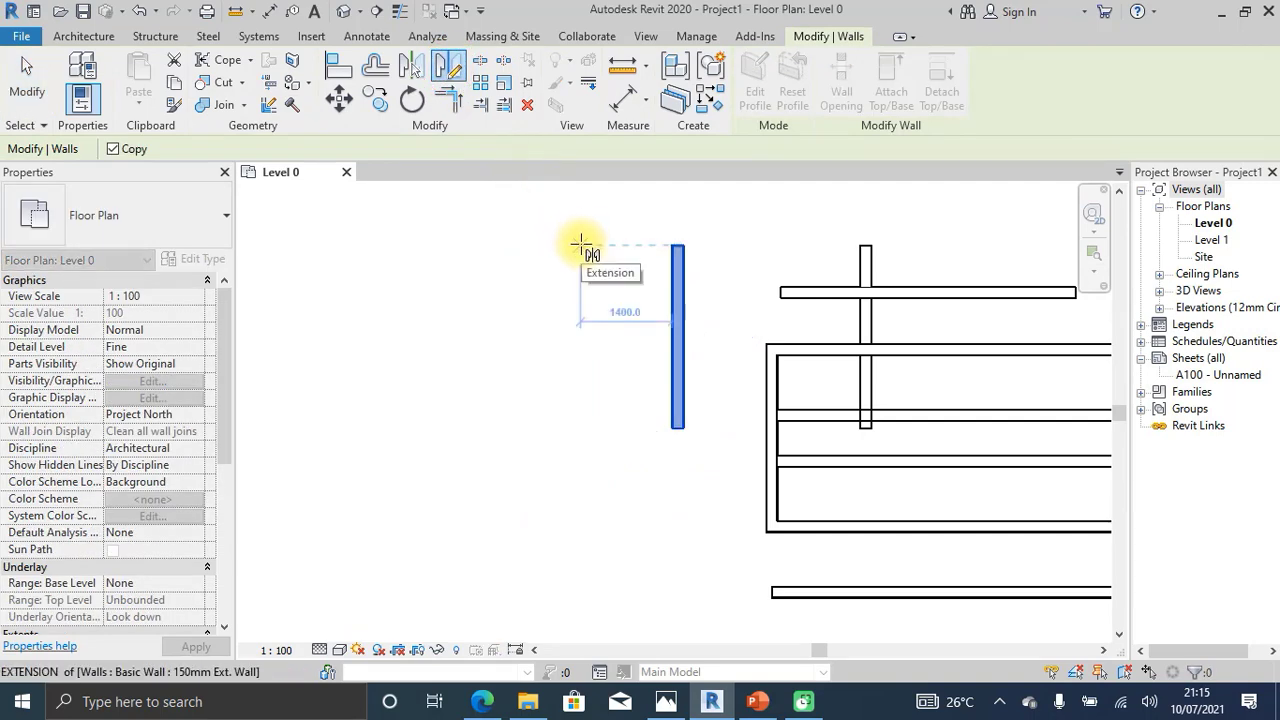
click(580, 244)
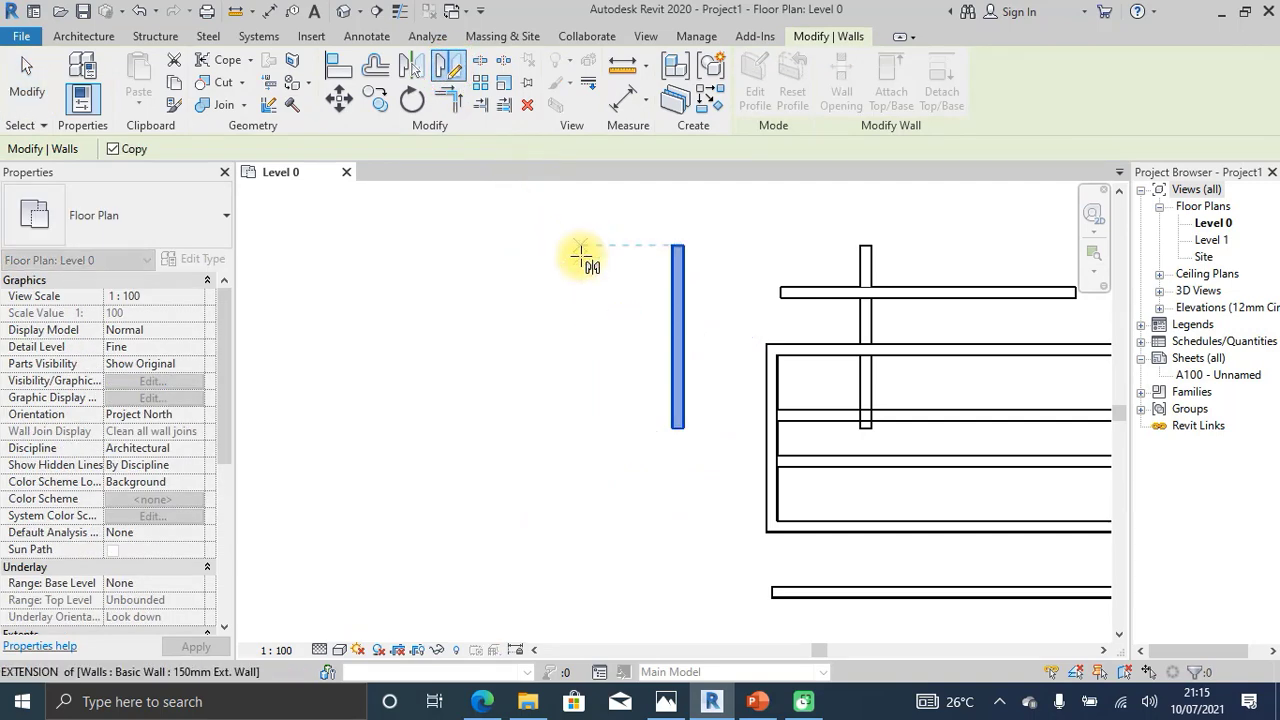
click(580, 468)
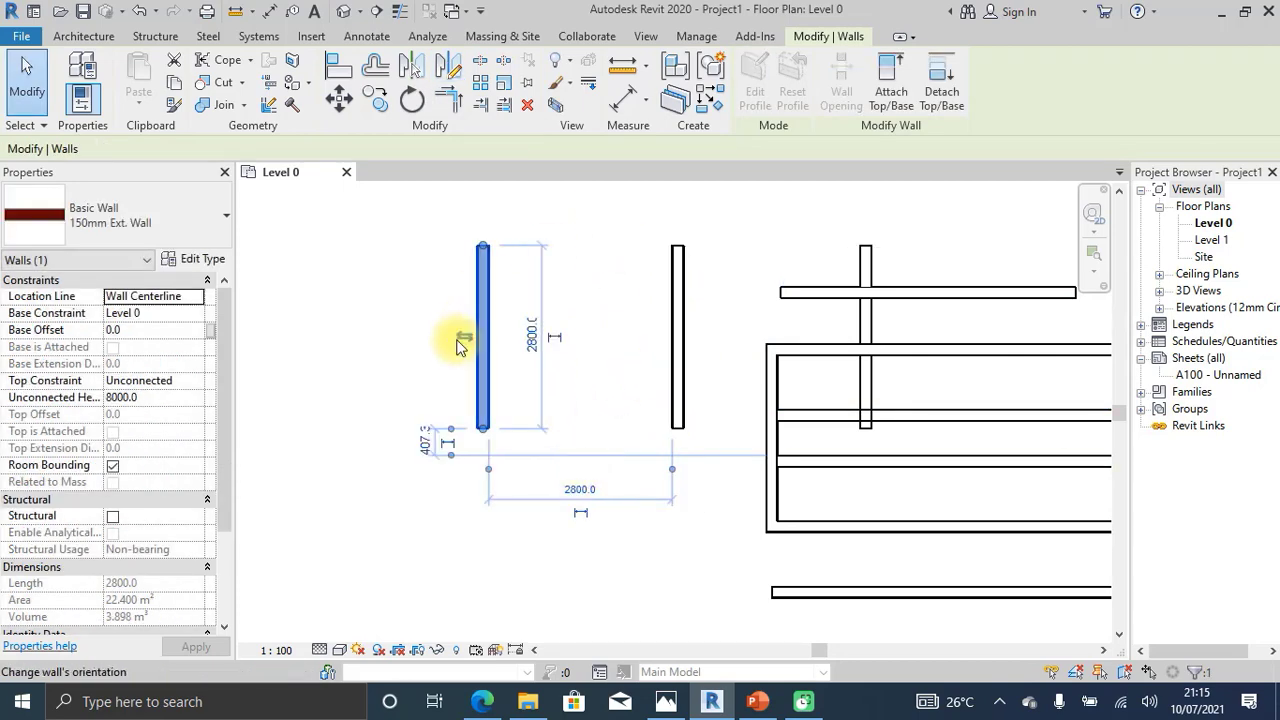
middle_drag(571, 294, 420, 330)
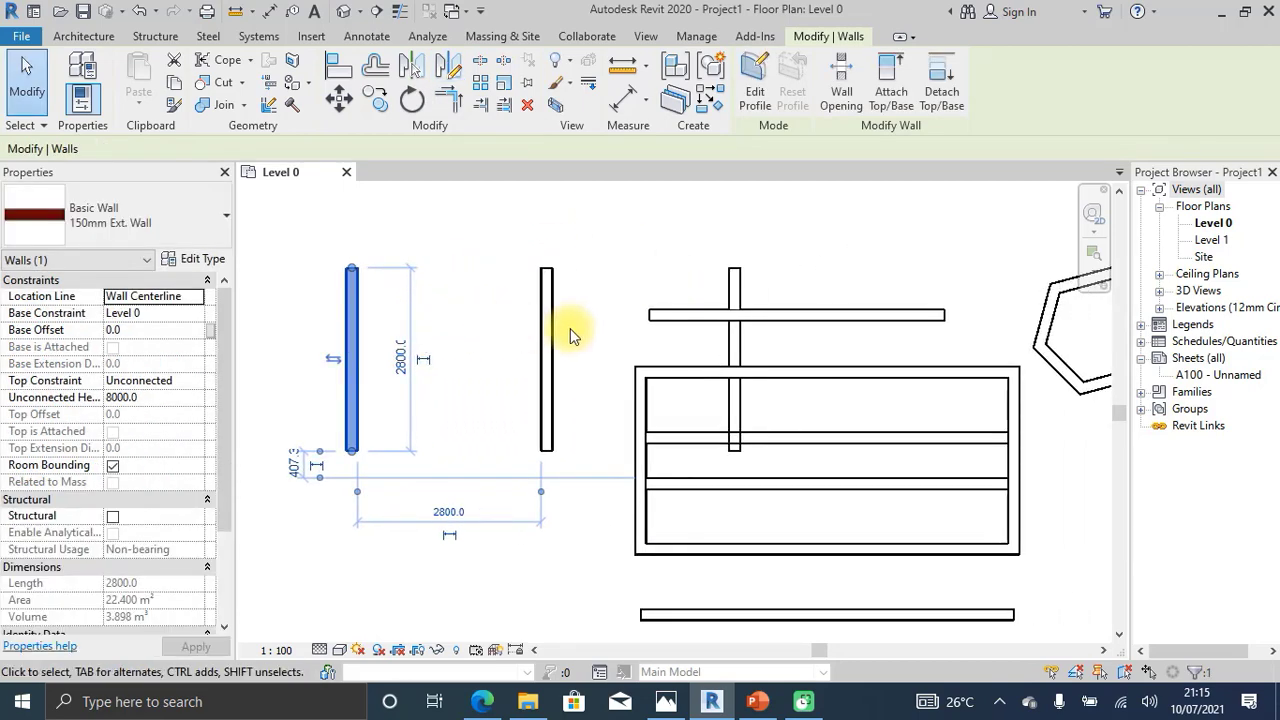
key(Escape)
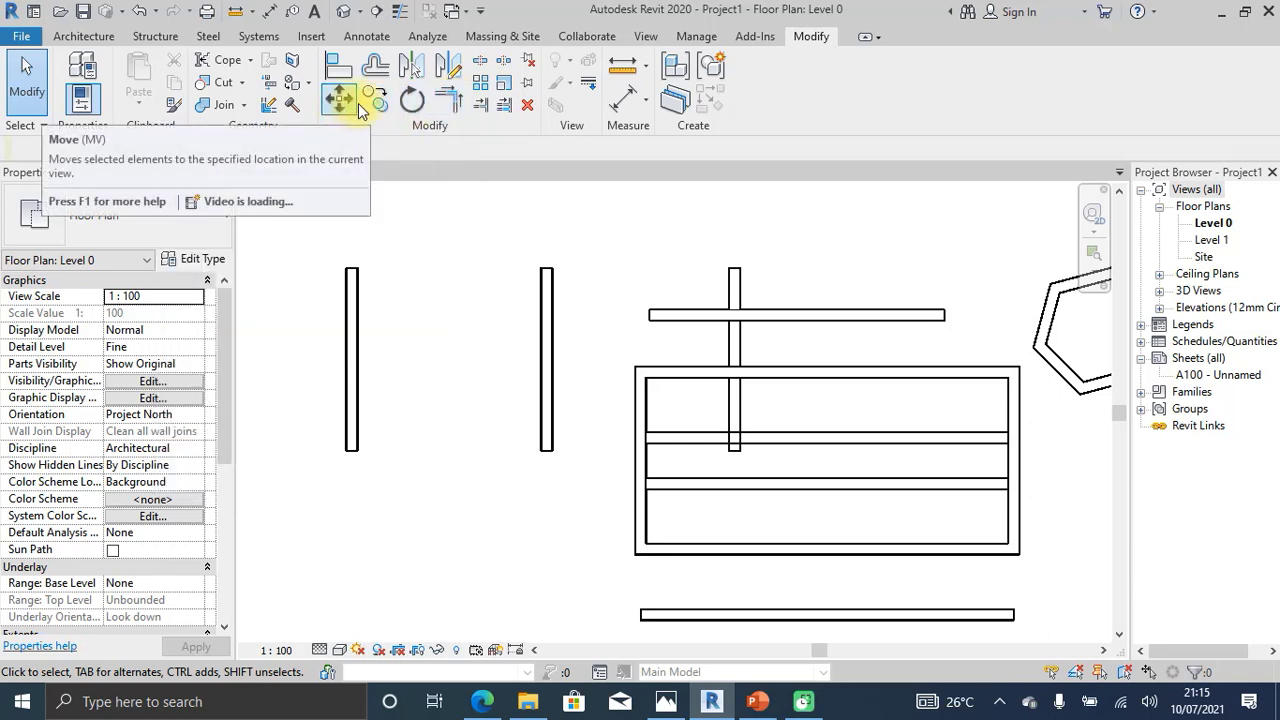
- Trim/extend the rectangle's upper wall and the nearest separate vertical wall on its left so they meet in a corner
click(447, 104)
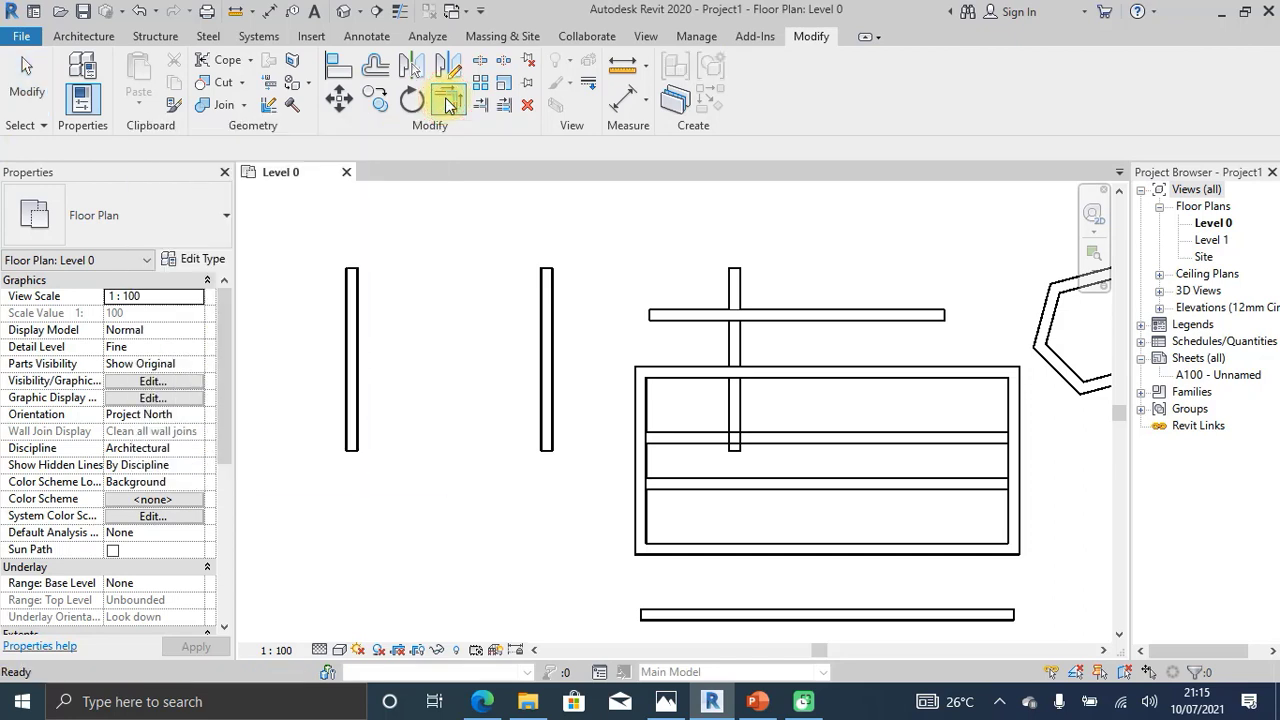
click(662, 372)
click(552, 357)
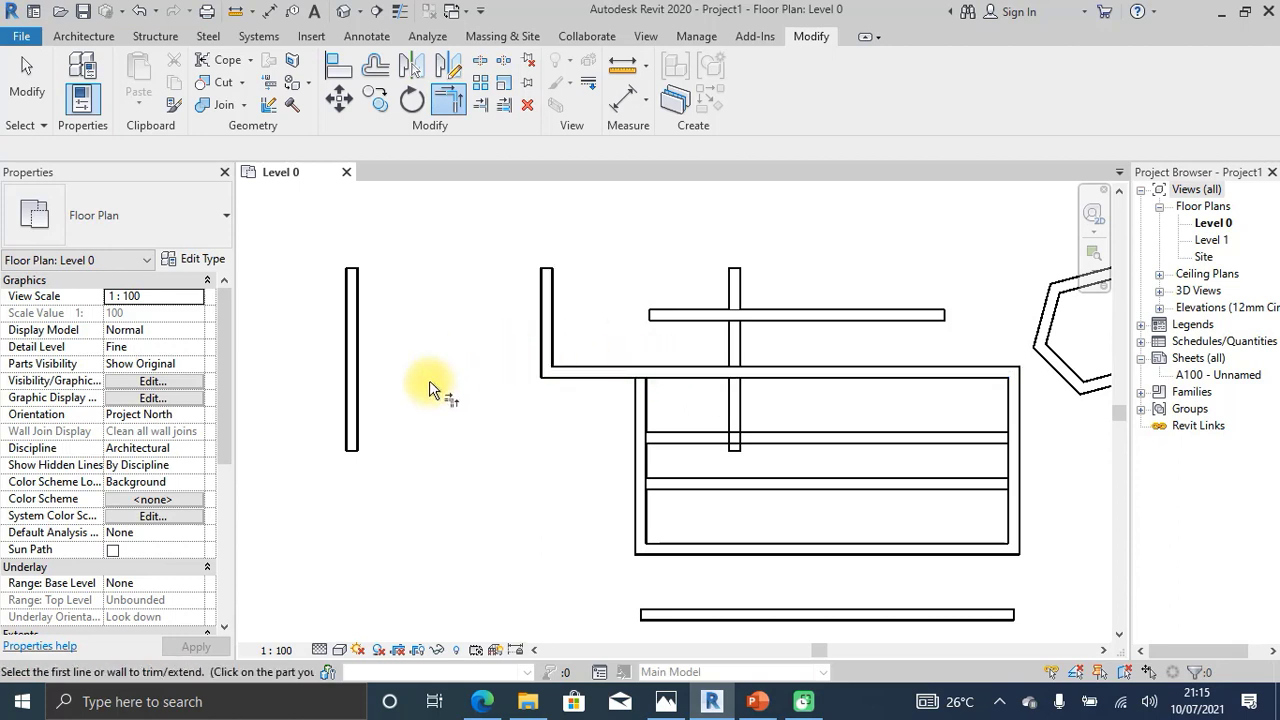
- Trim/extend the offset wall below the rectangle and the rectangle's left wall to form a corner
middle_drag(400, 415, 388, 297)
click(638, 511)
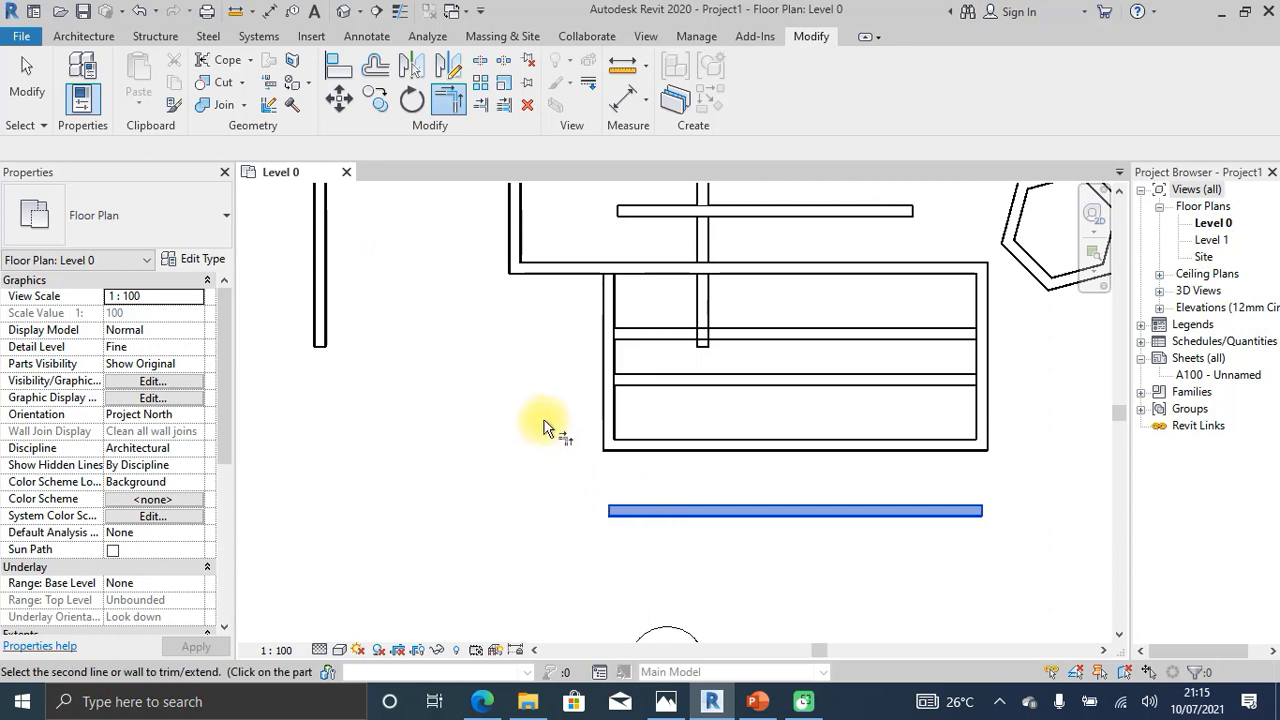
click(604, 412)
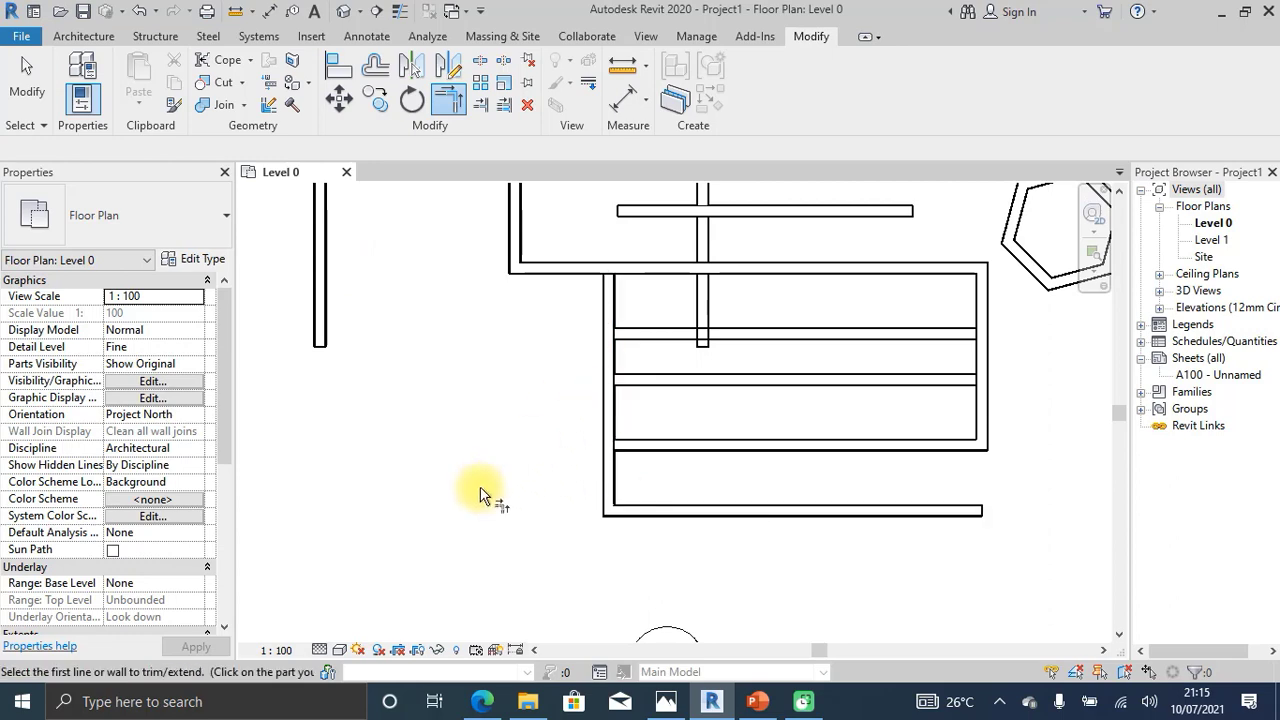
- Trim the upper inner horizontal wall and the vertical wall crossing it to a corner, keeping the horizontal's right part and the vertical's upper part
middle_drag(480, 495, 323, 514)
click(606, 347)
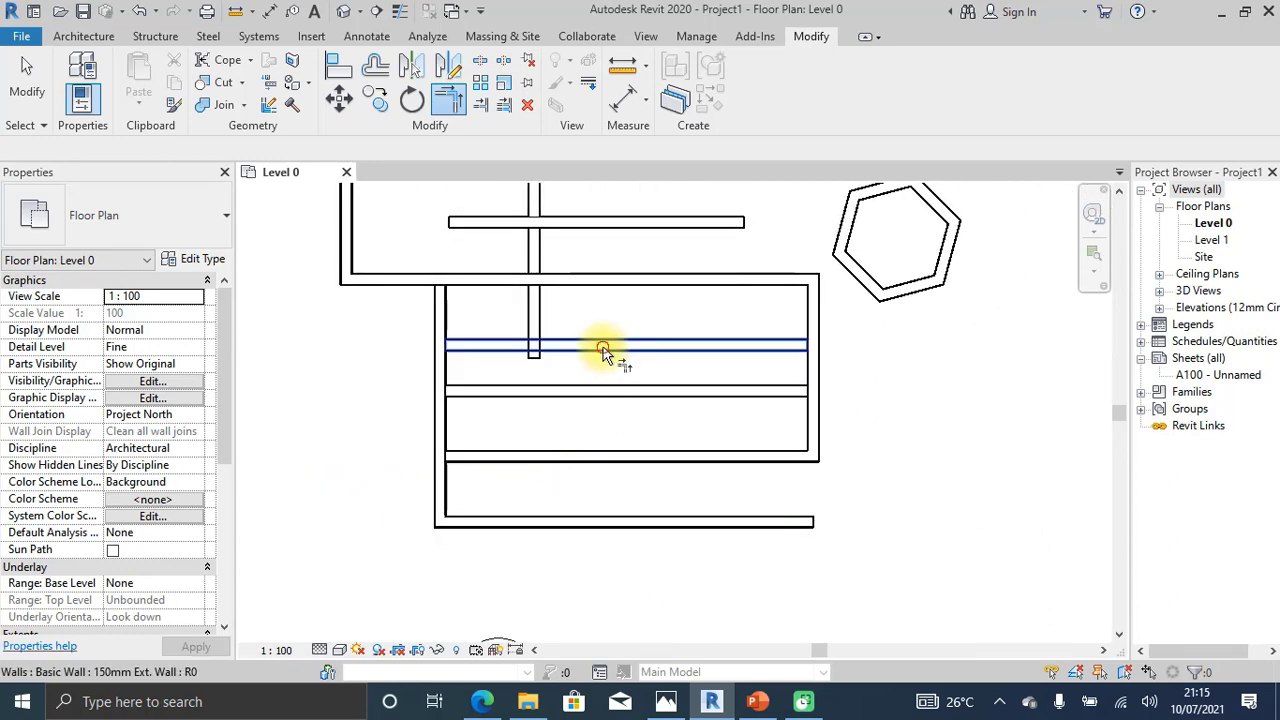
click(528, 320)
- Trim the crossing vertical wall and the horizontal wall above the rectangle to a corner, keeping the vertical's upper part and the horizontal's left part
middle_drag(495, 322, 503, 420)
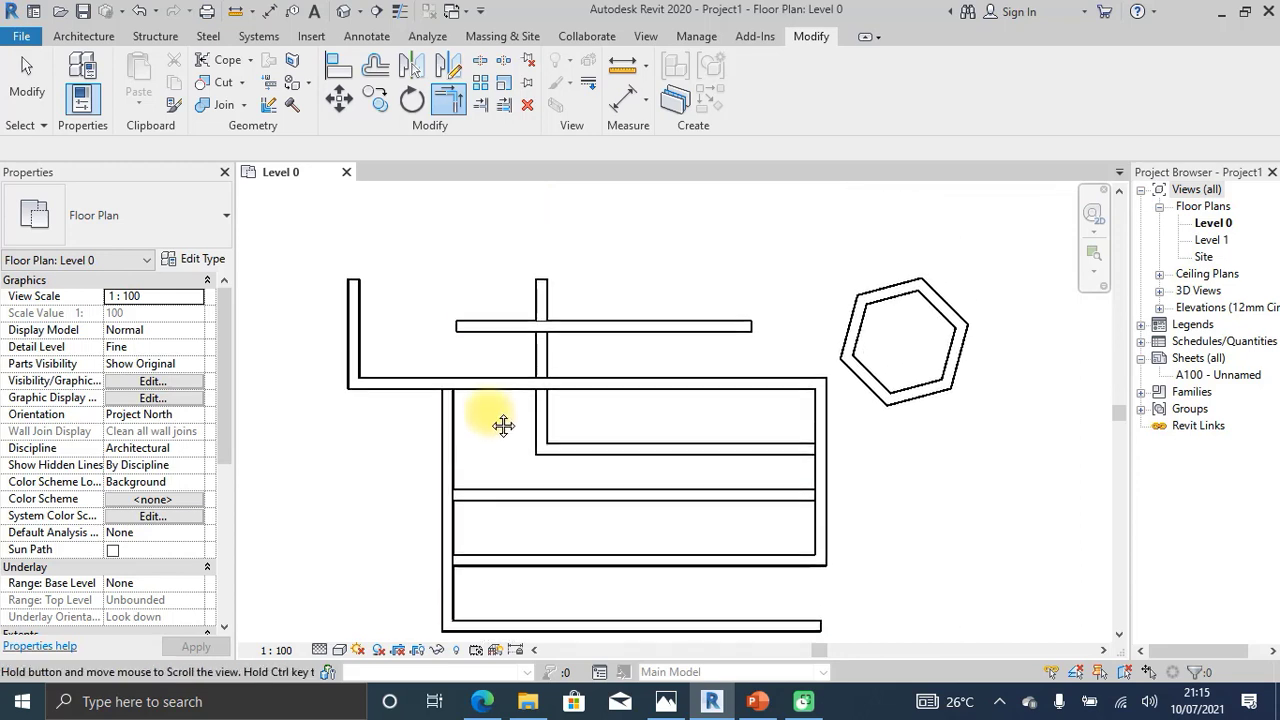
click(541, 292)
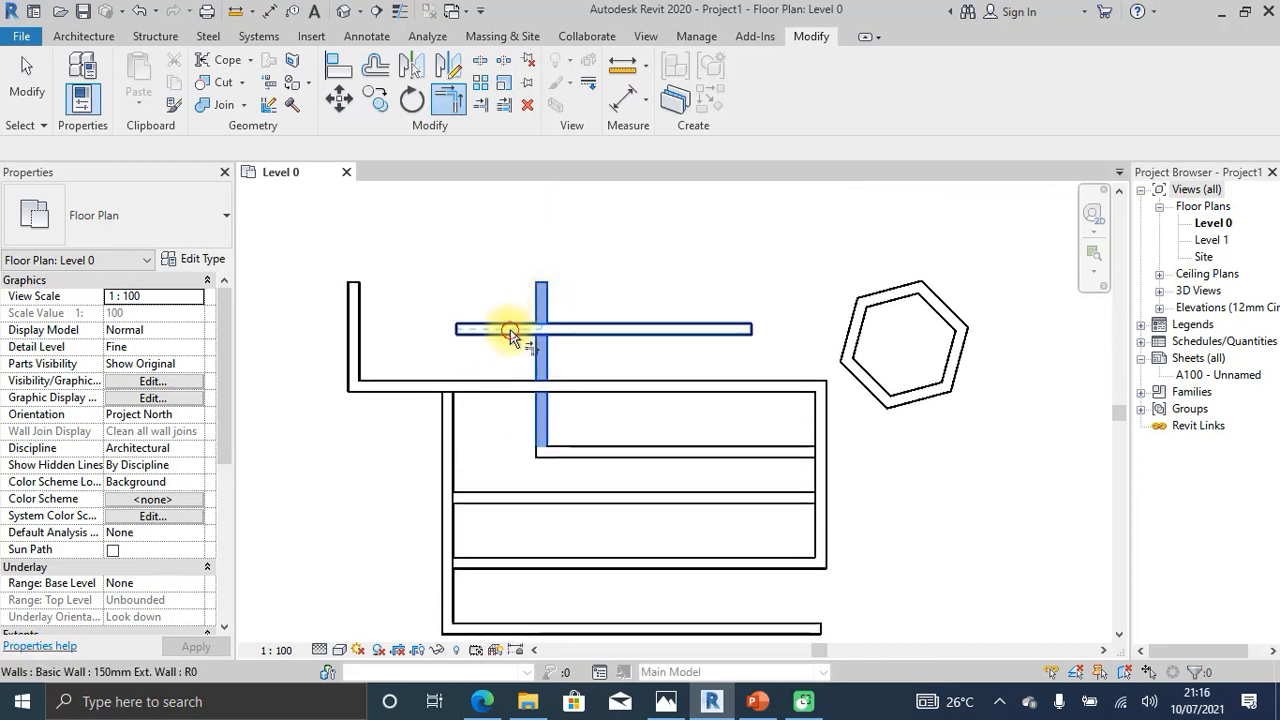
click(510, 330)
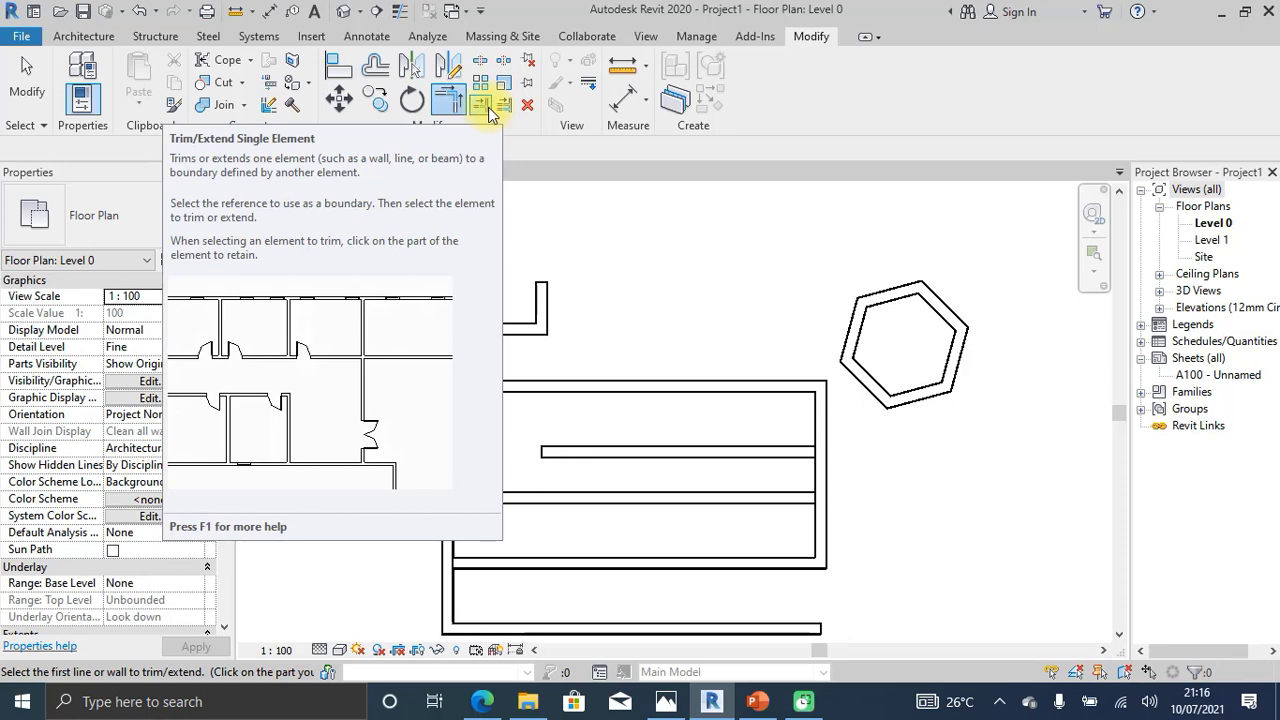
- Extend the shortened inner horizontal wall to the rectangle's left wall as the boundary, using Trim/Extend Single Element
click(488, 107)
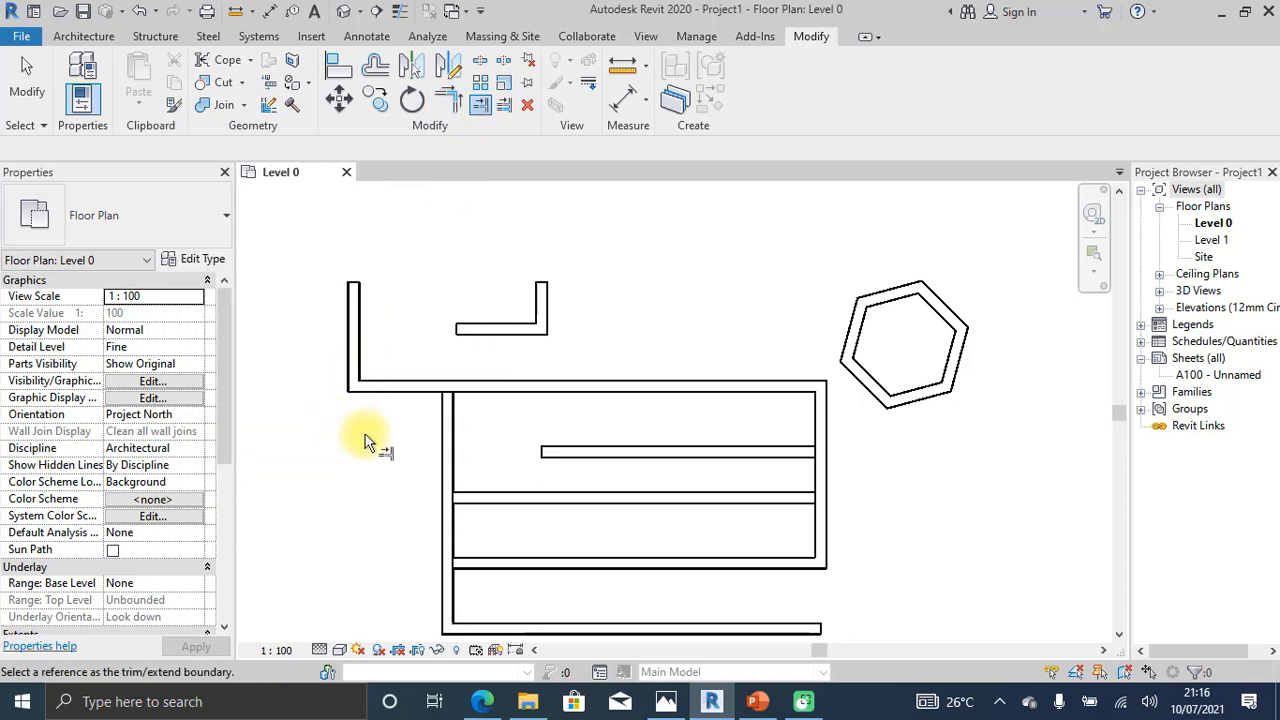
click(449, 443)
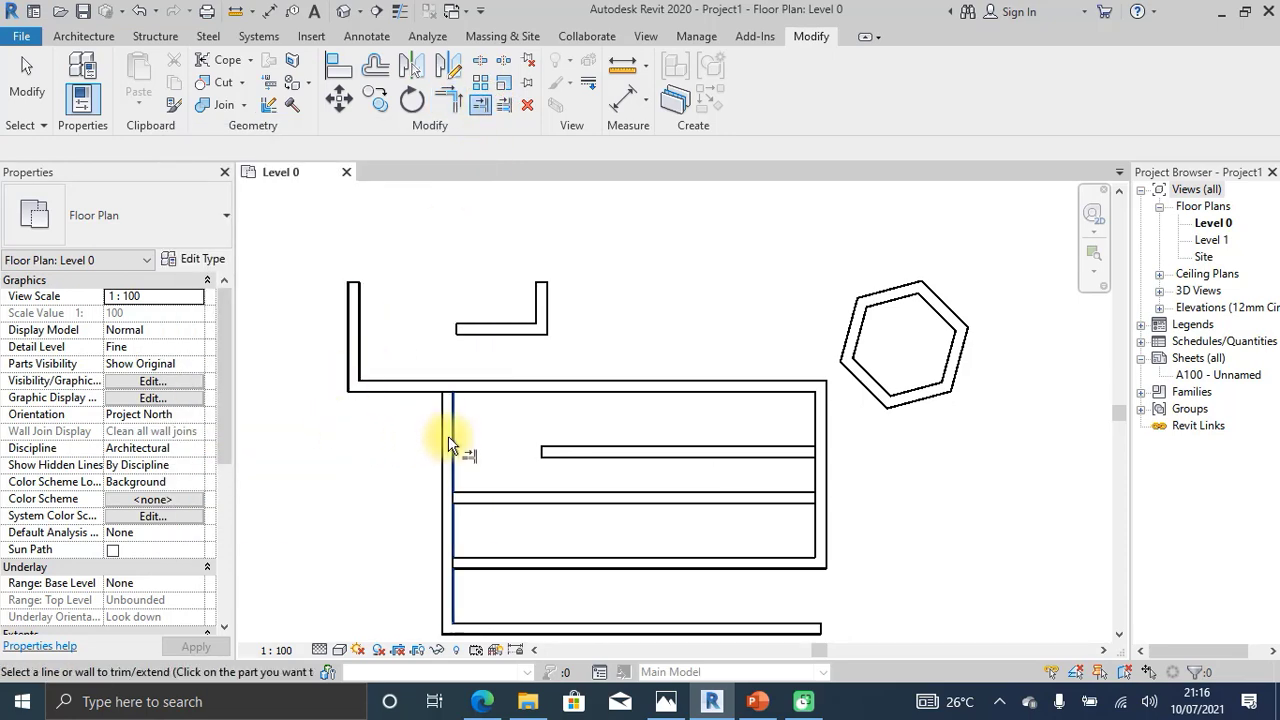
click(597, 450)
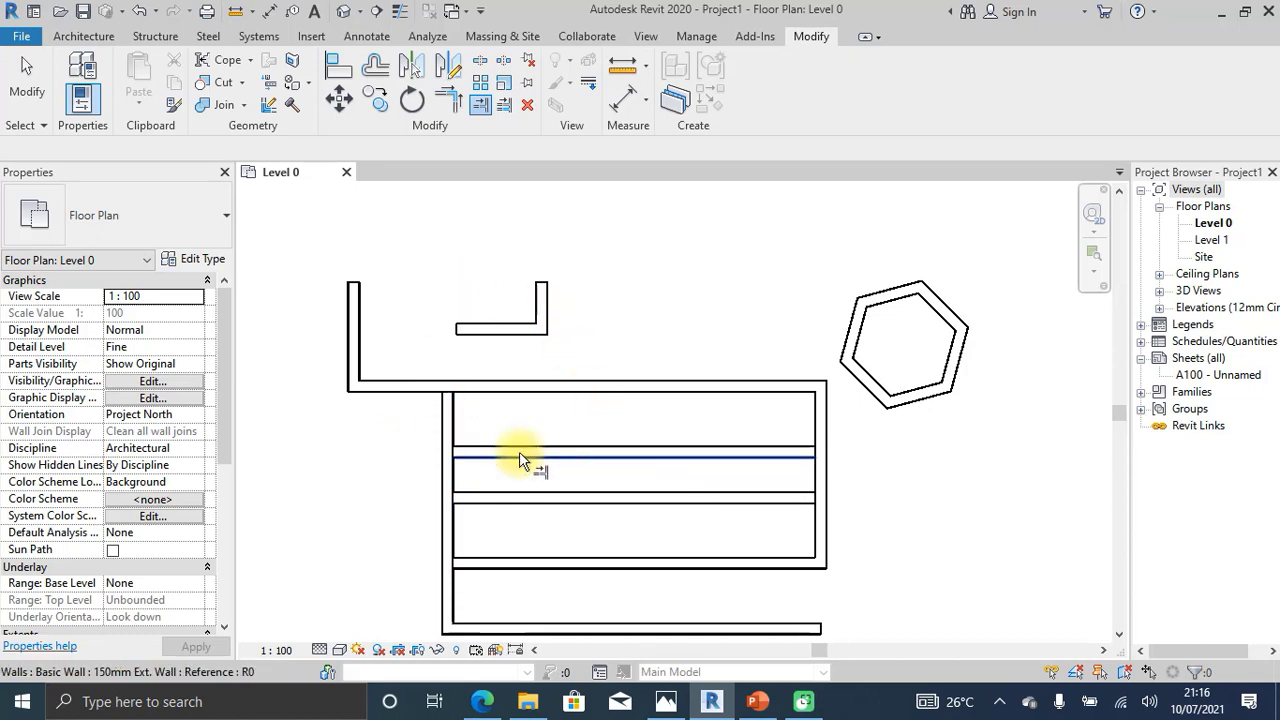
mouse_move(403, 187)
middle_down()
mouse_move(451, 191)
mouse_move(443, 177)
middle_up()
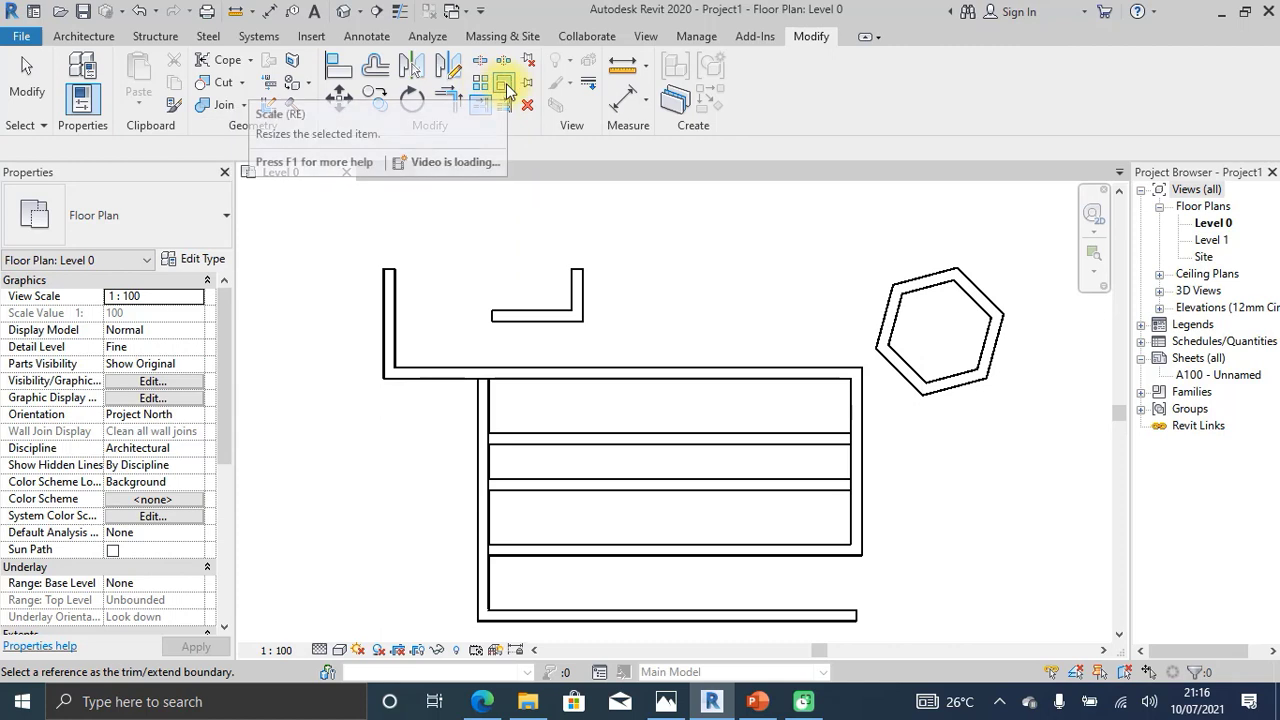
middle_drag(468, 208, 586, 260)
scroll(475, 193, down, 4)
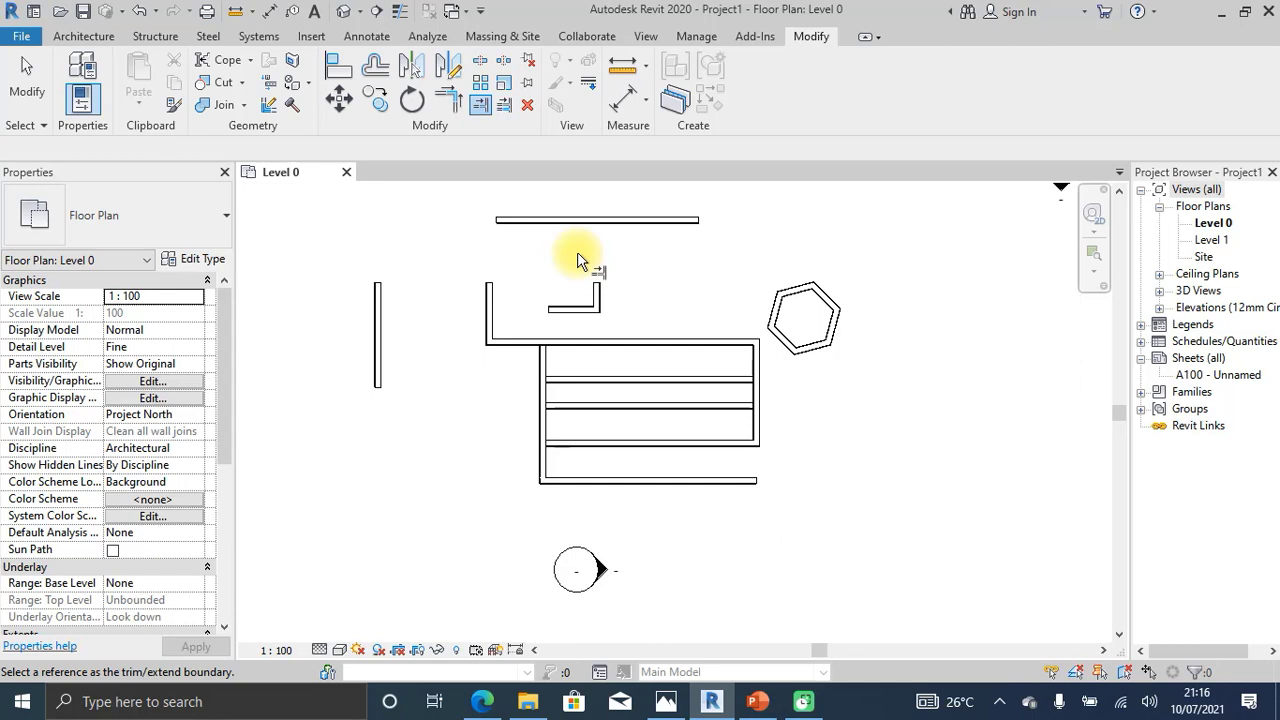
scroll(528, 318, up, 5)
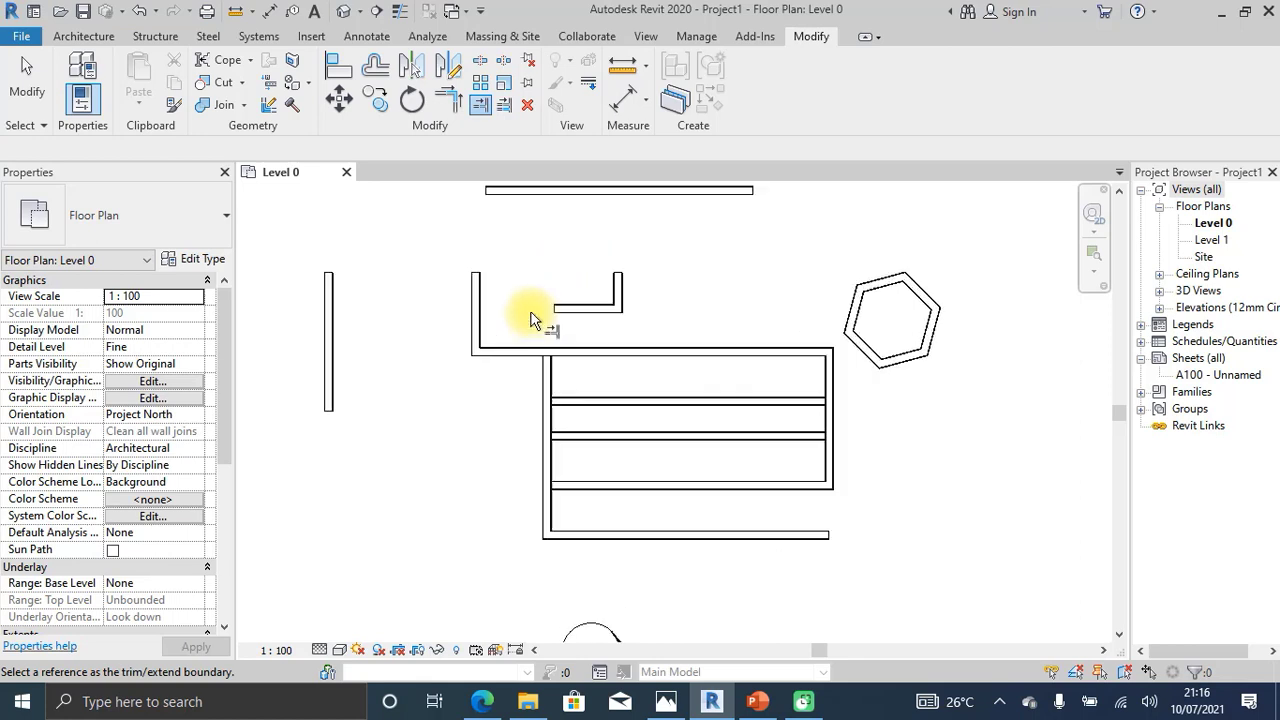
scroll(469, 234, up, 2)
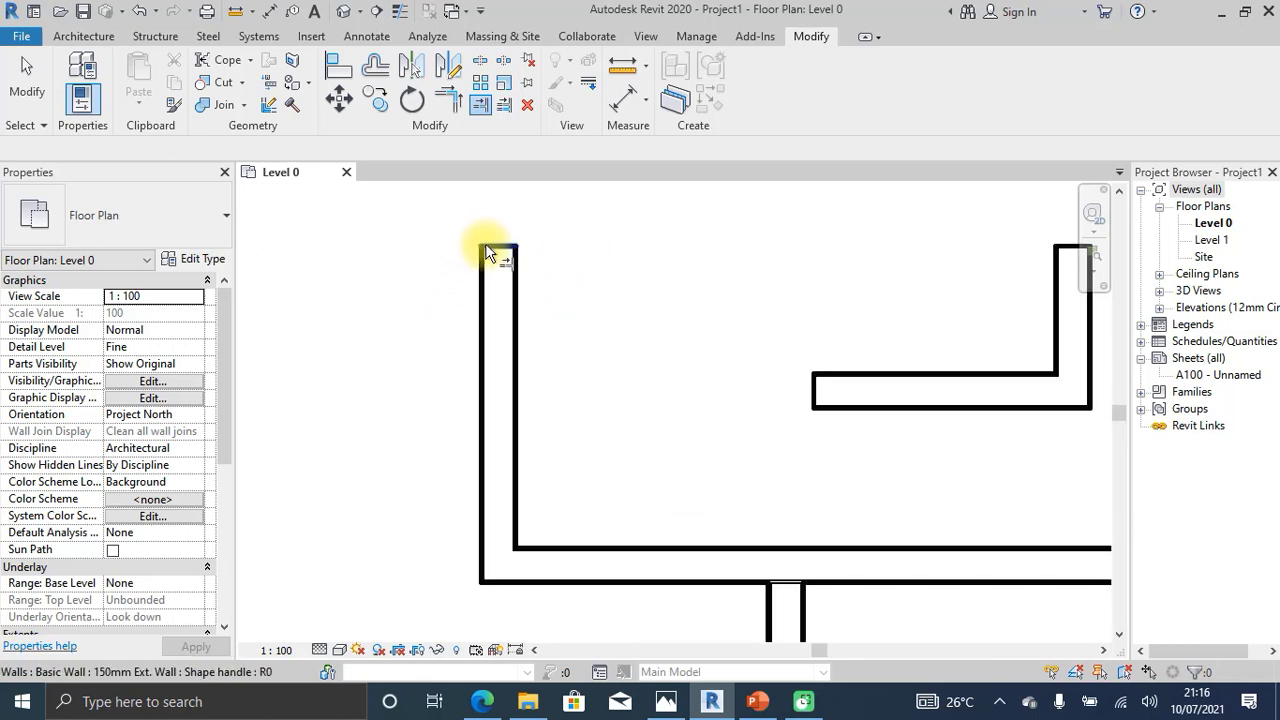
scroll(485, 243, up, 4)
scroll(494, 233, down, 2)
scroll(494, 232, down, 3)
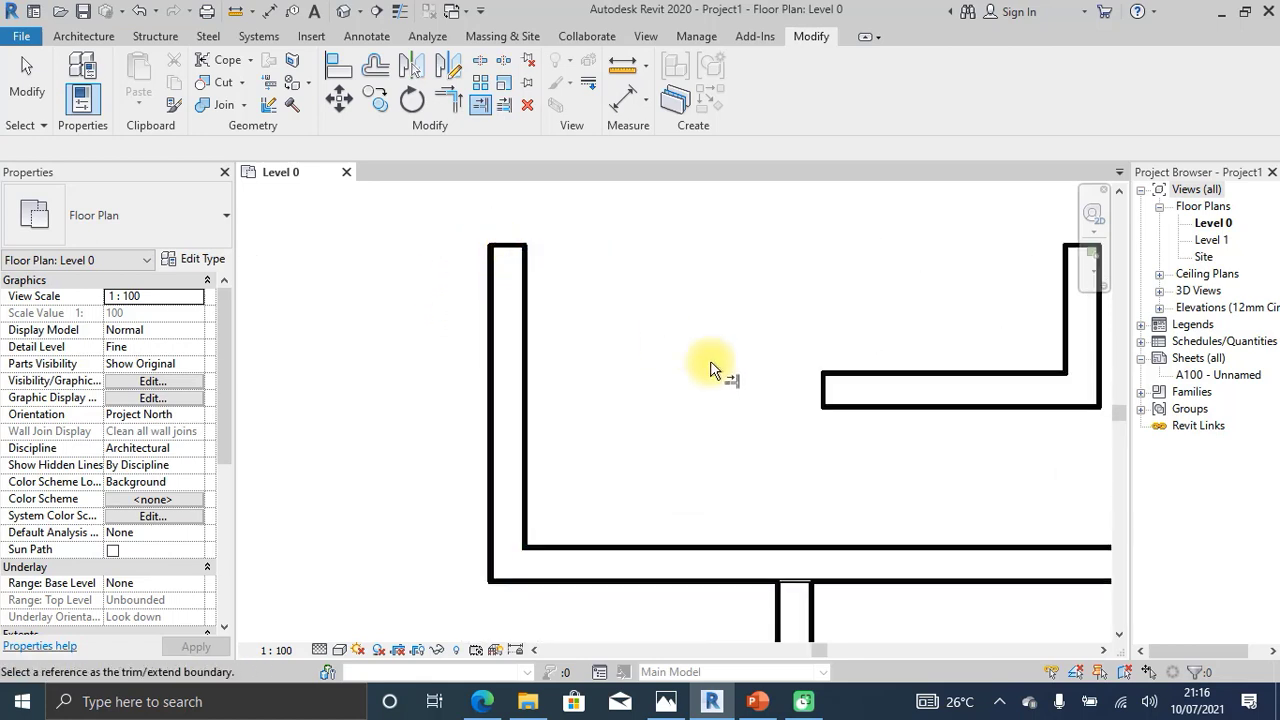